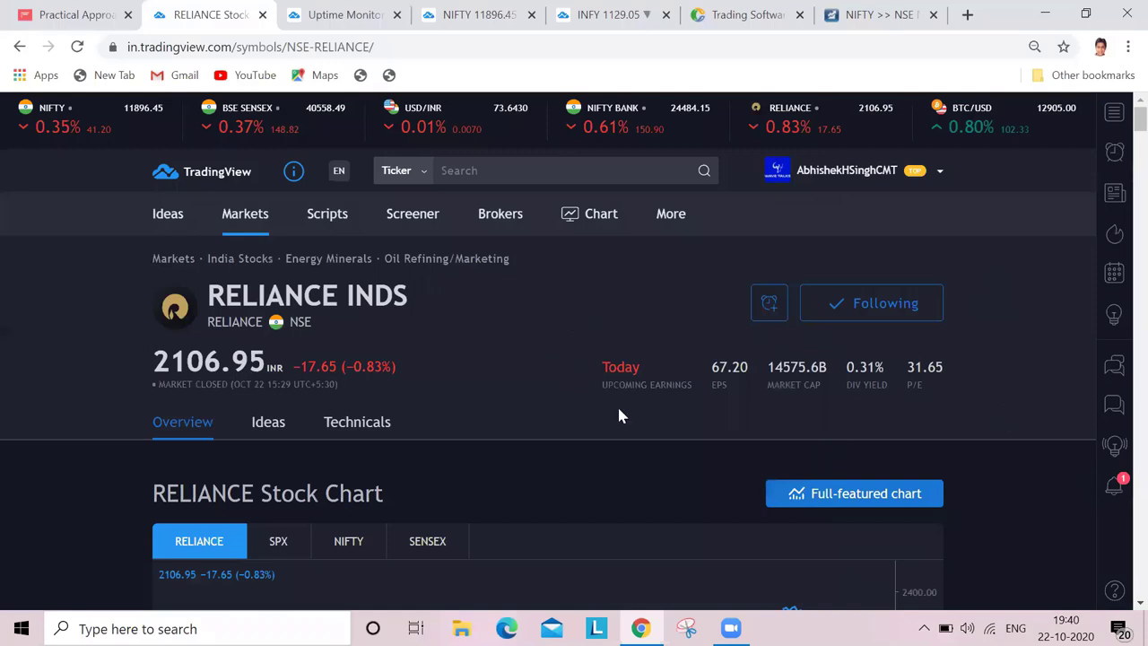
Switch to the INFY chart and hide the Ideas Stream beside it.
left_click(616, 18)
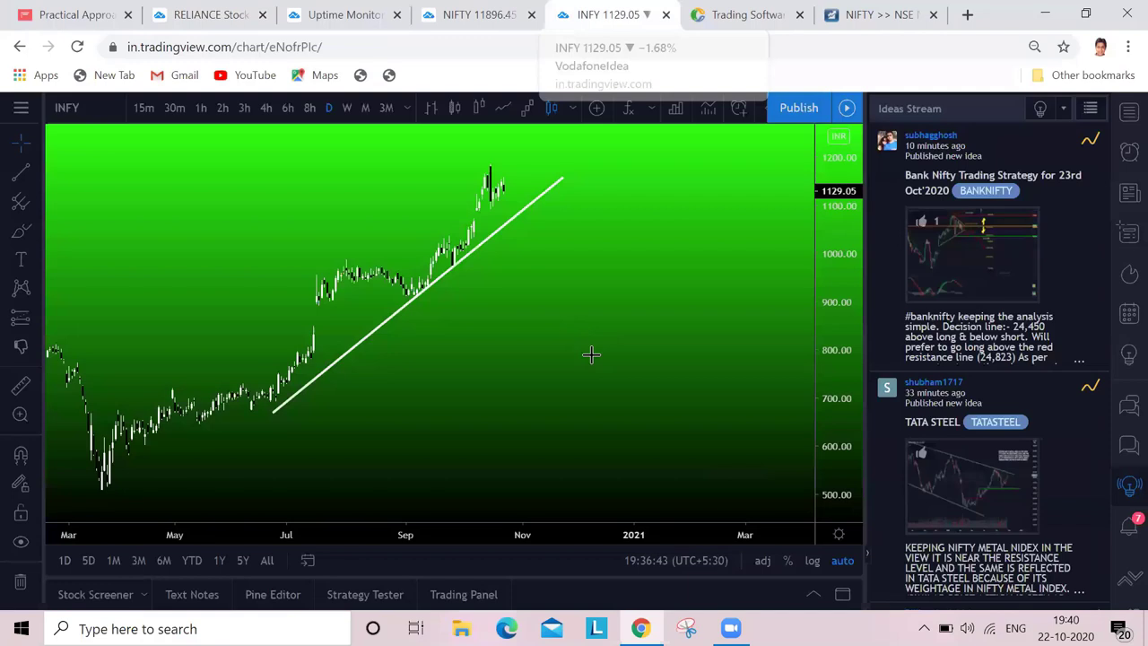
left_click(1124, 481)
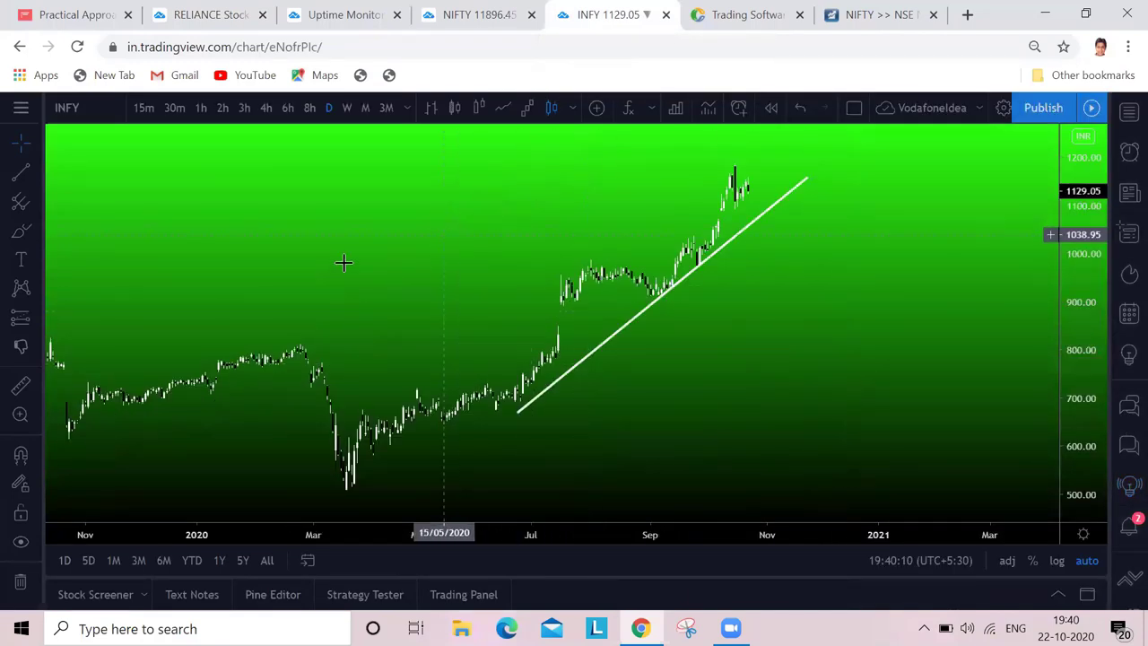
Look through the chart's available time intervals, from minutes up to months and ranges, including the favourites and custom interval entry.
left_click(408, 110)
scroll(476, 518, "down", 3)
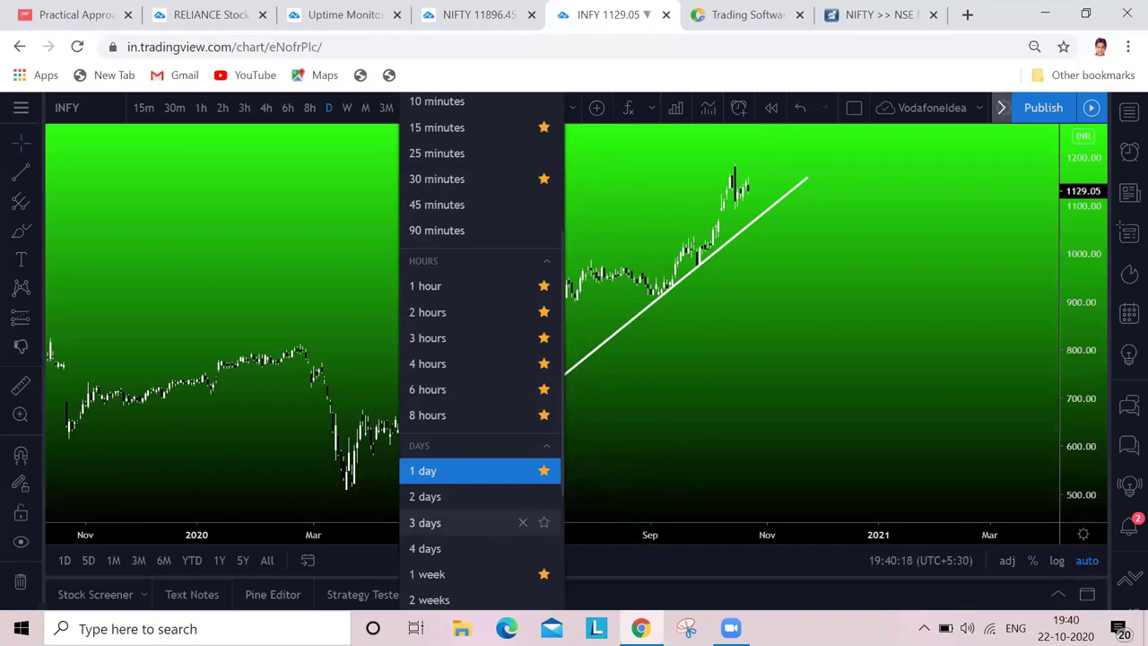
scroll(452, 439, "down", 3)
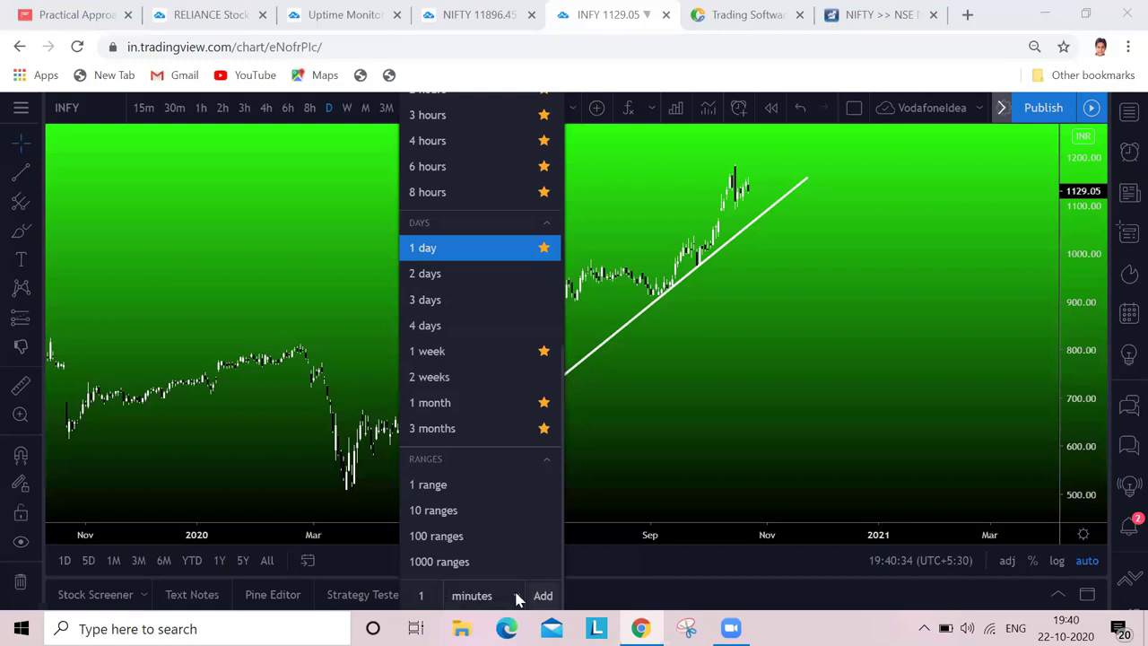
scroll(545, 206, "up", 1)
scroll(545, 197, "up", 5)
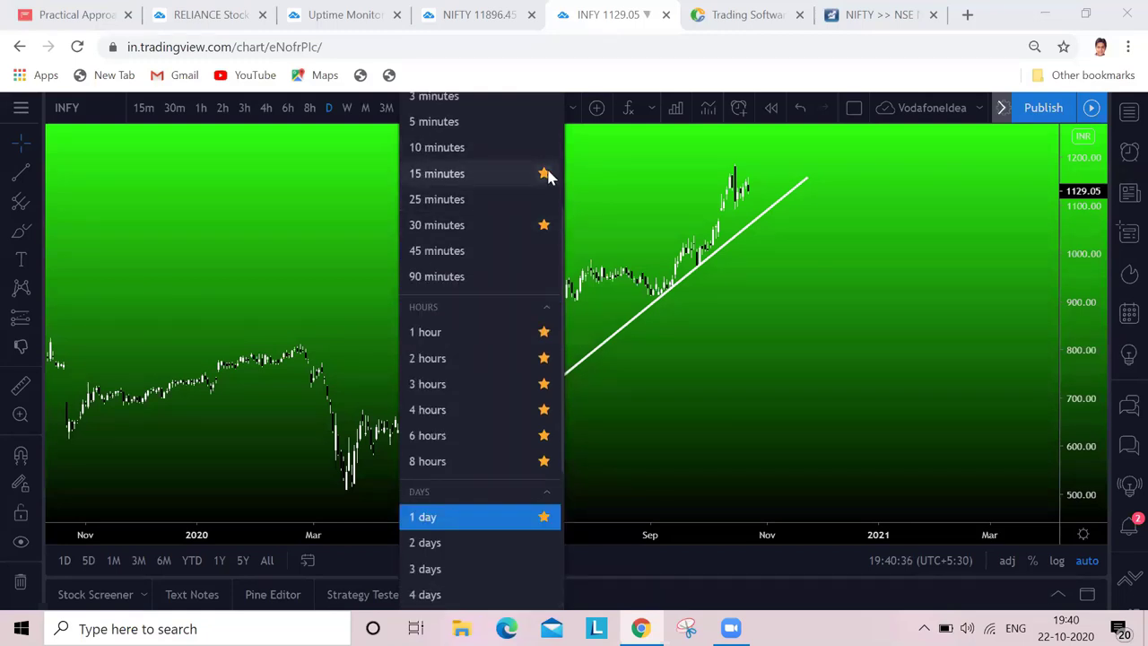
left_click(597, 179)
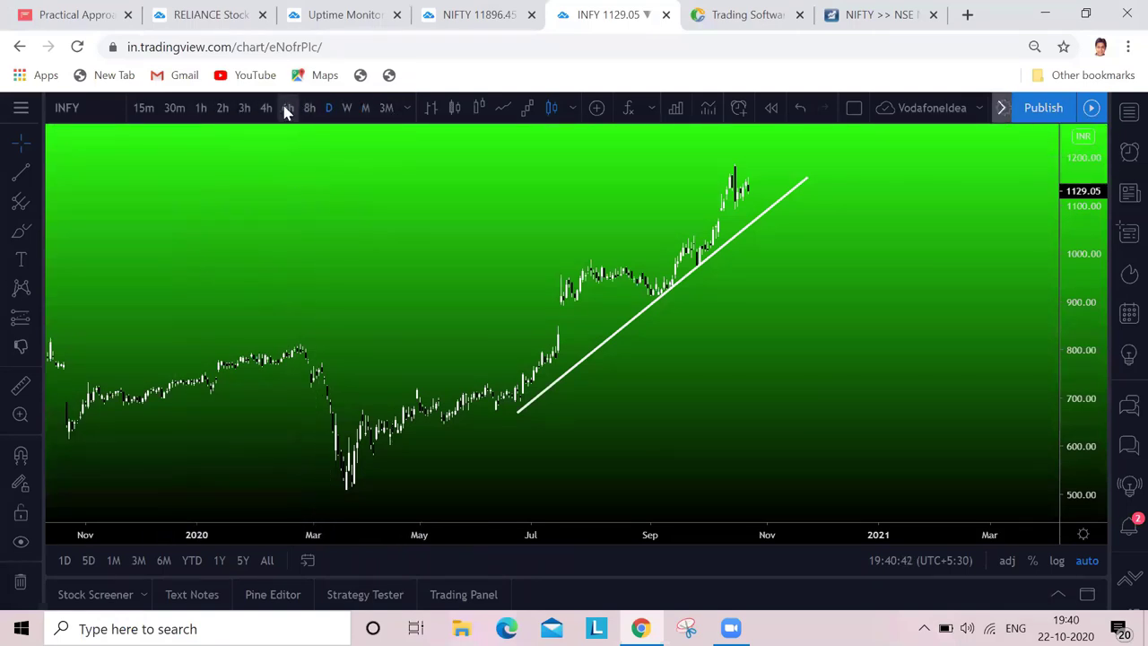
Set the INFY chart to the monthly interval and show the available chart types.
left_click(347, 108)
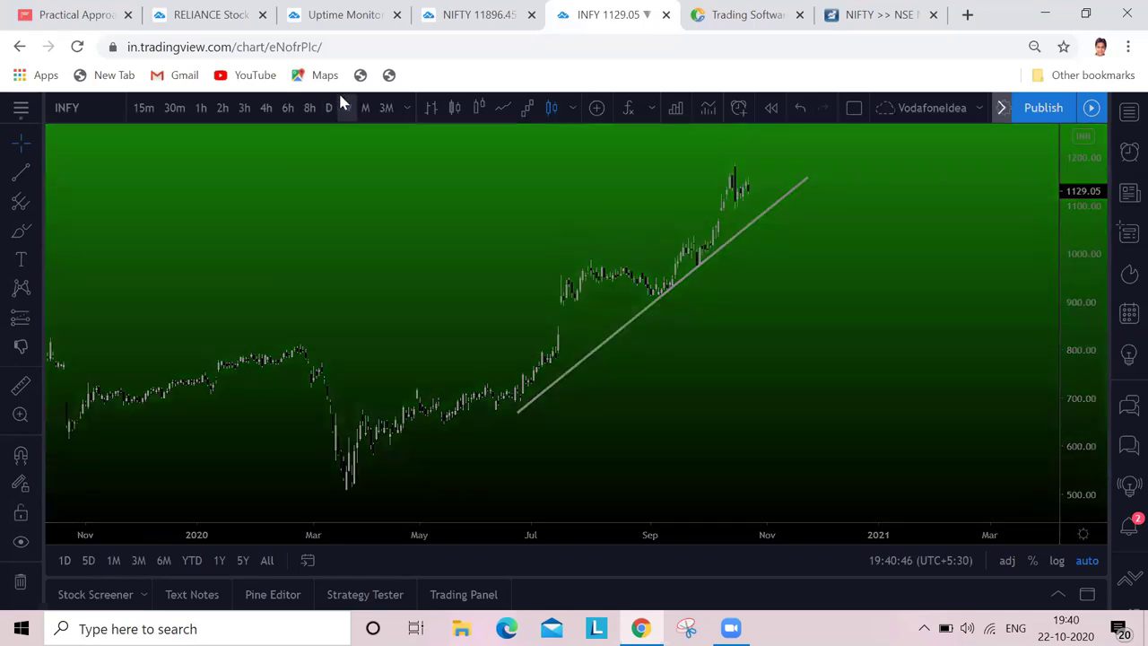
left_click(365, 107)
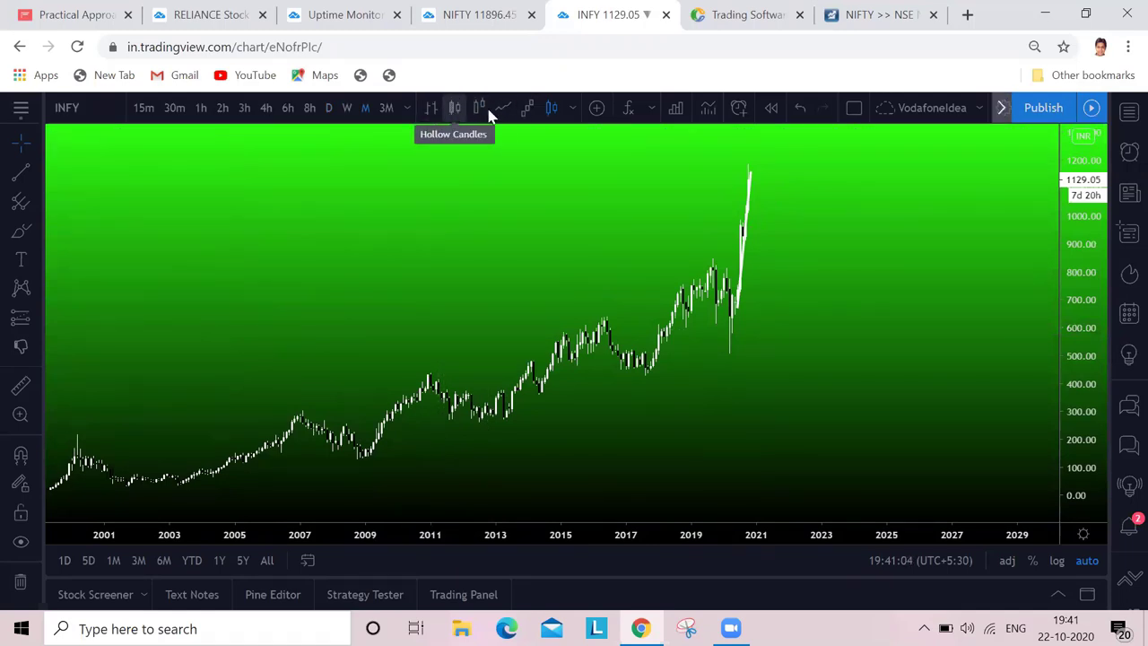
left_click(574, 108)
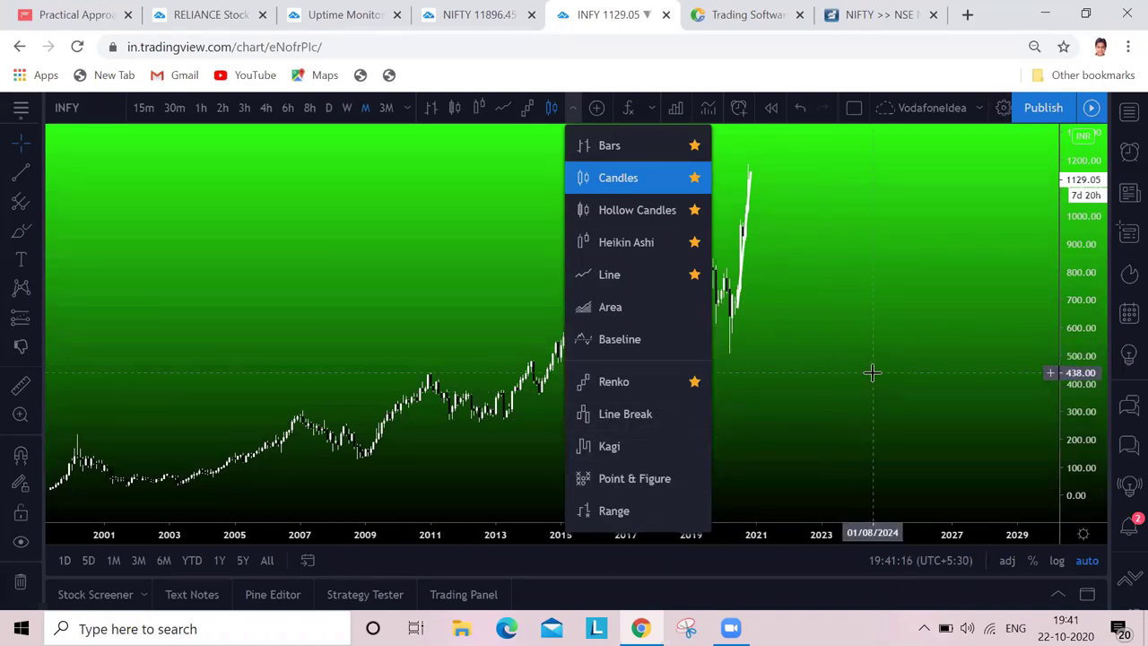
Open the Pricing page from the RELIANCE page's footer and examine how the Basic, Pro, Pro+ and Premium plans compare.
left_click(206, 14)
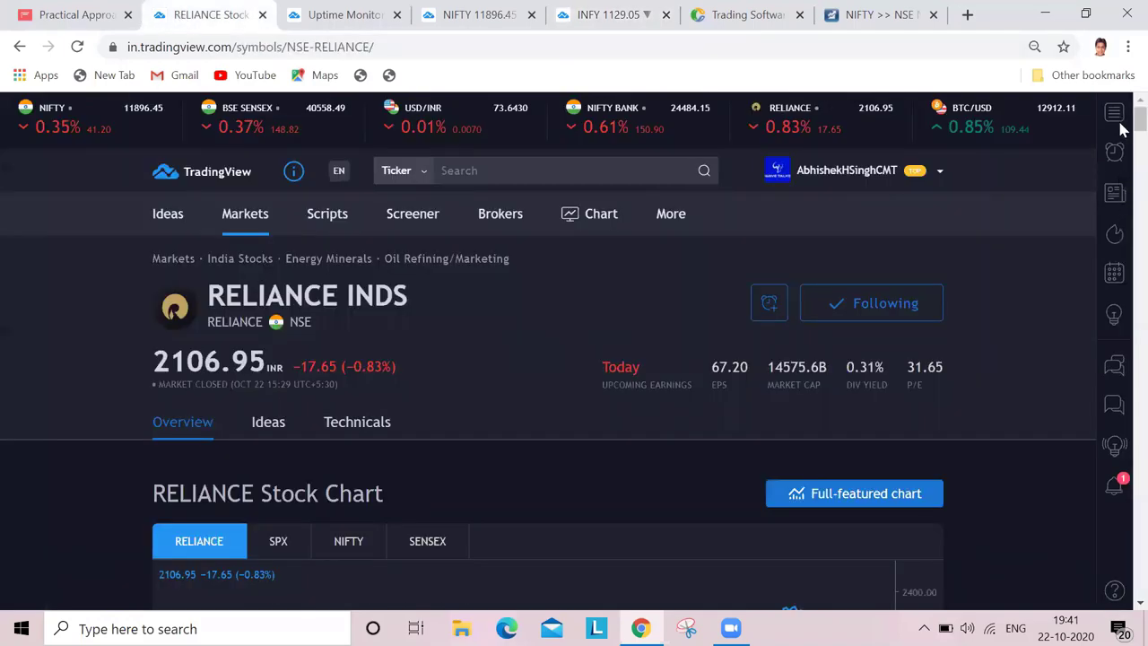
scroll(1117, 440, "down", 20)
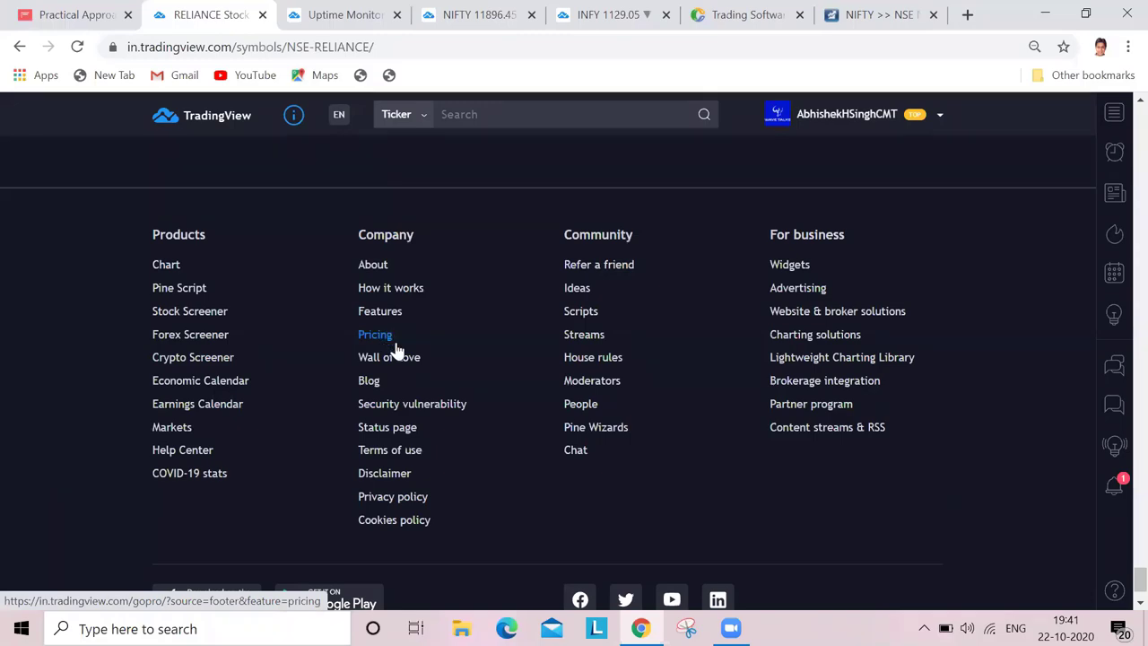
left_click(386, 341)
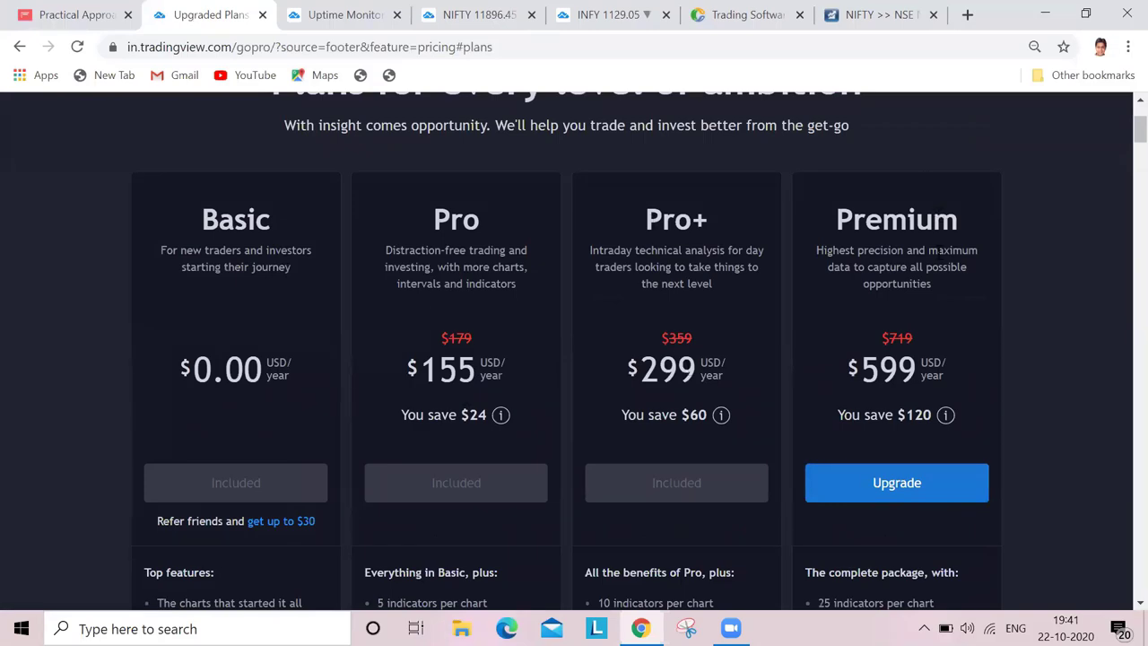
scroll(1084, 303, "down", 4)
scroll(1121, 216, "down", 8)
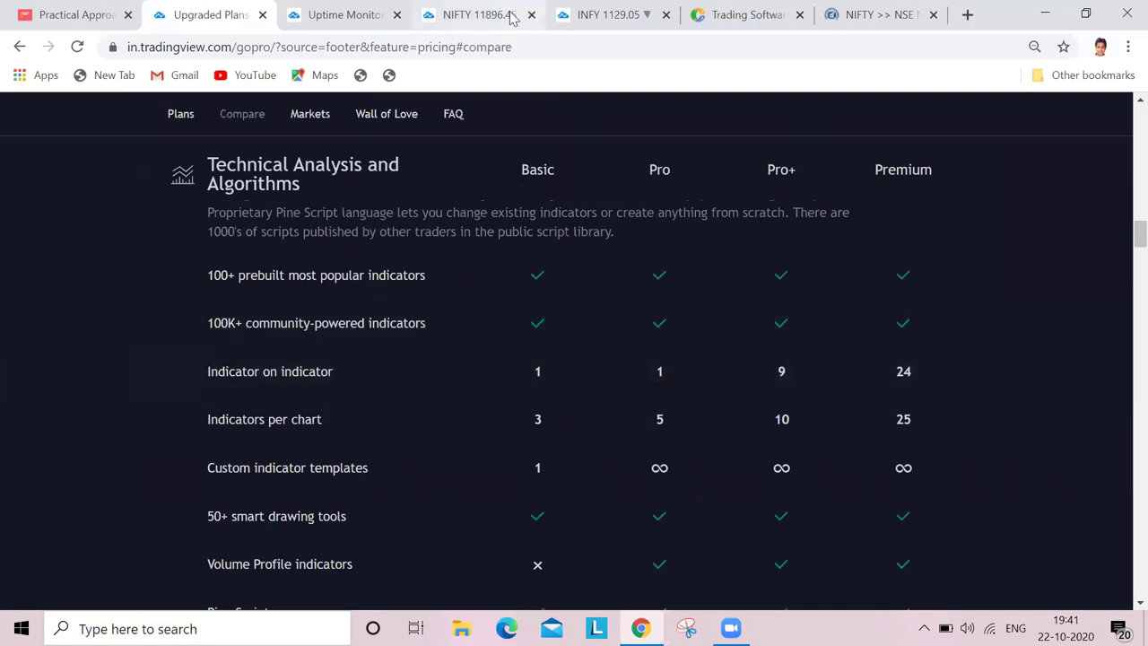
Switch to the NIFTY chart and view its list of Financials metrics, closing it without adding any.
left_click(478, 11)
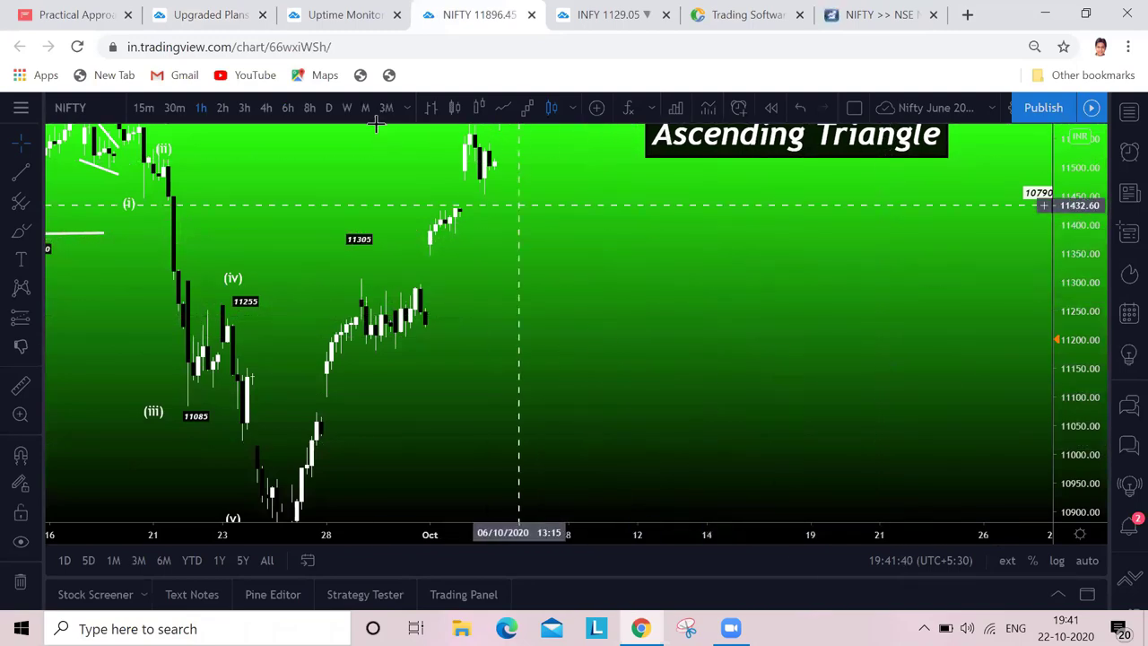
left_click(651, 107)
left_click(598, 260)
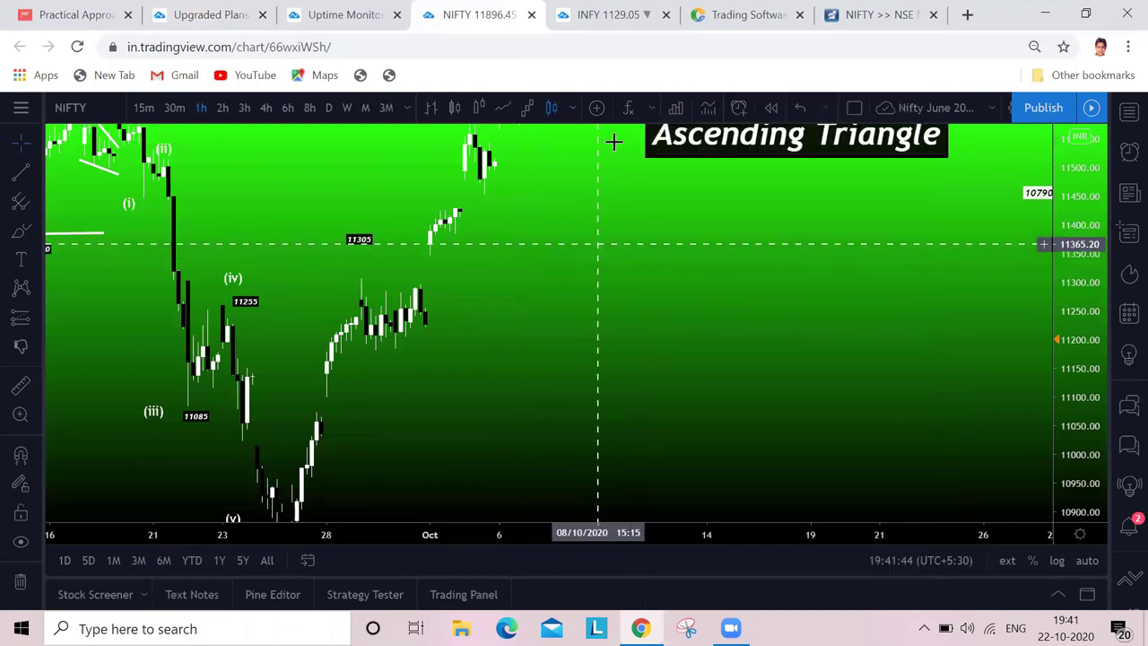
left_click(676, 108)
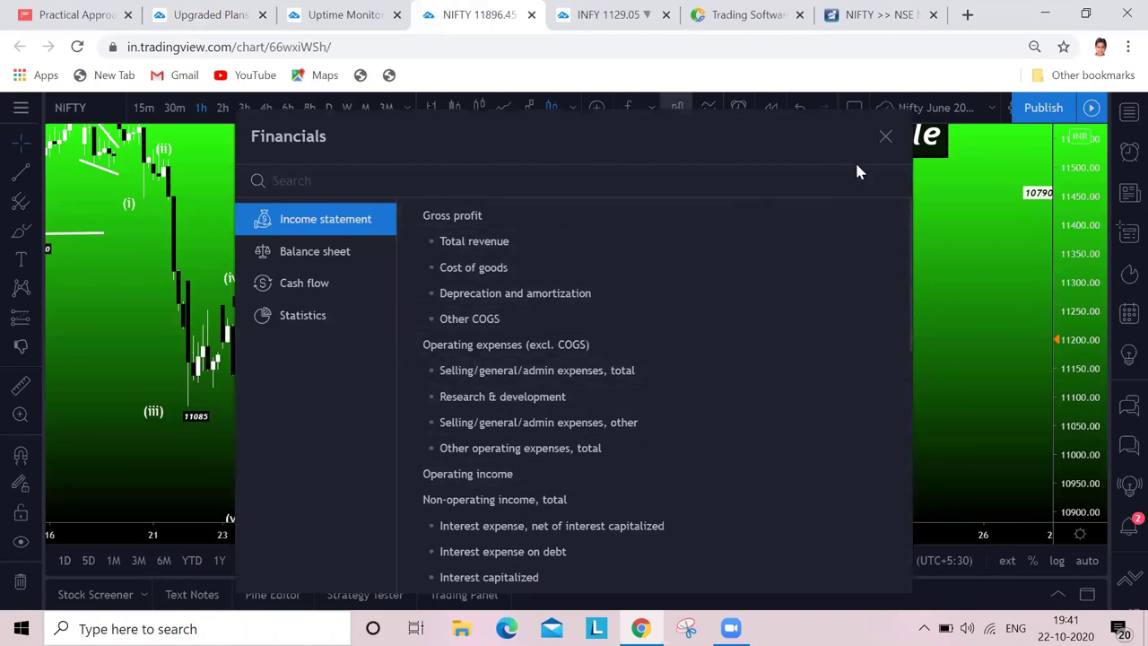
left_click(884, 139)
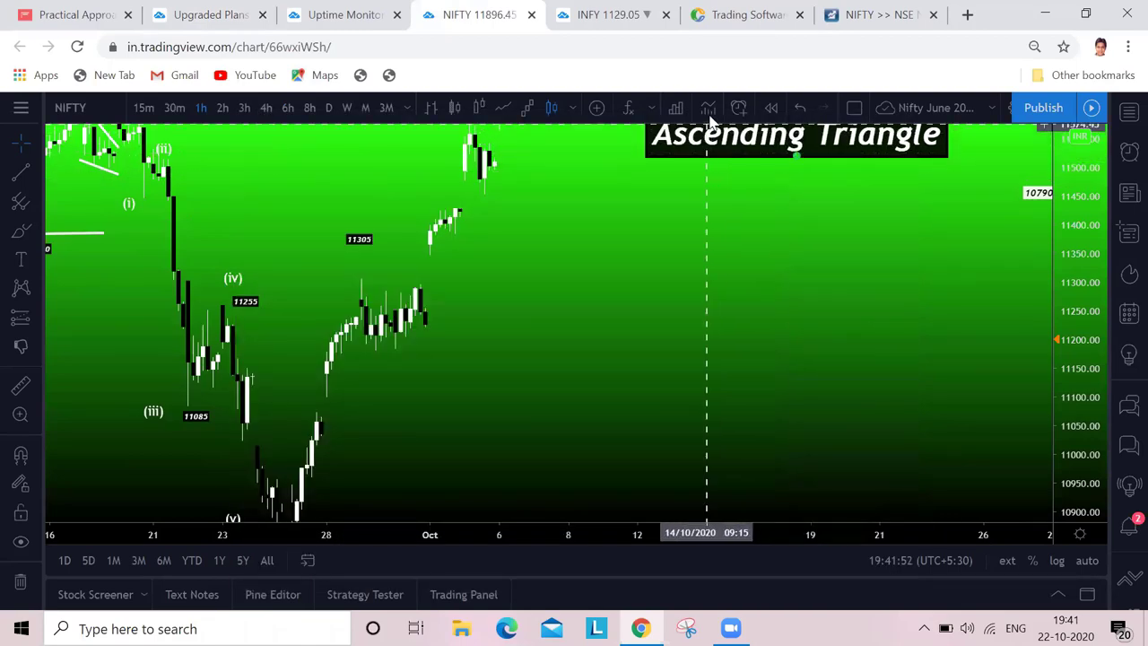
View the saved and default indicator templates for the NIFTY chart without applying one.
left_click(709, 108)
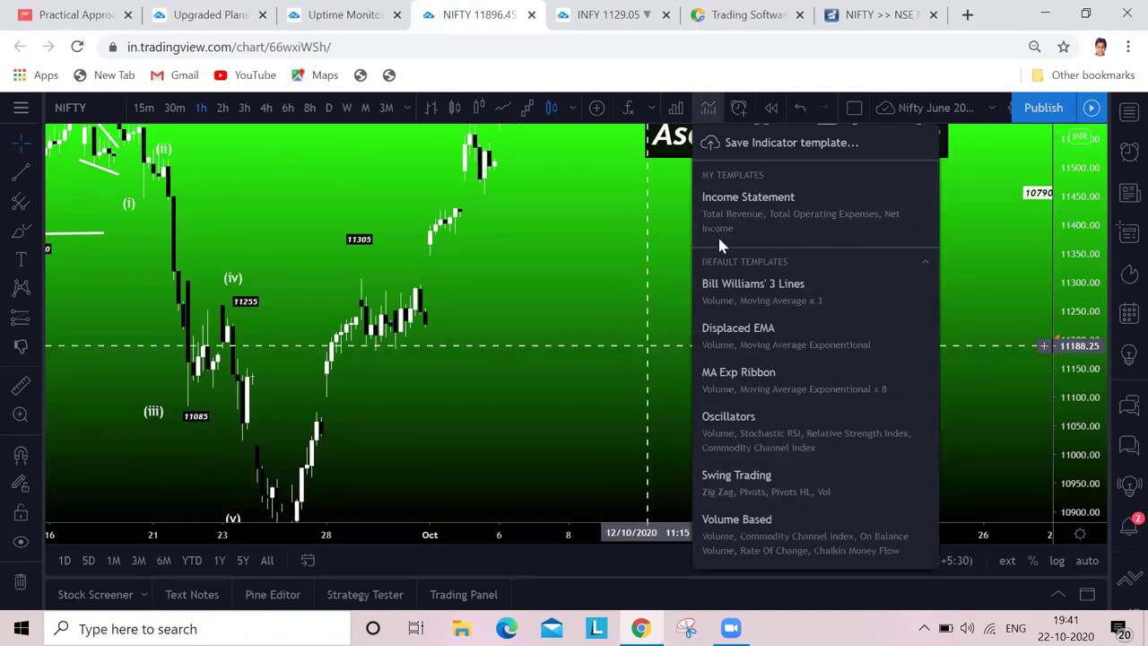
left_click(627, 305)
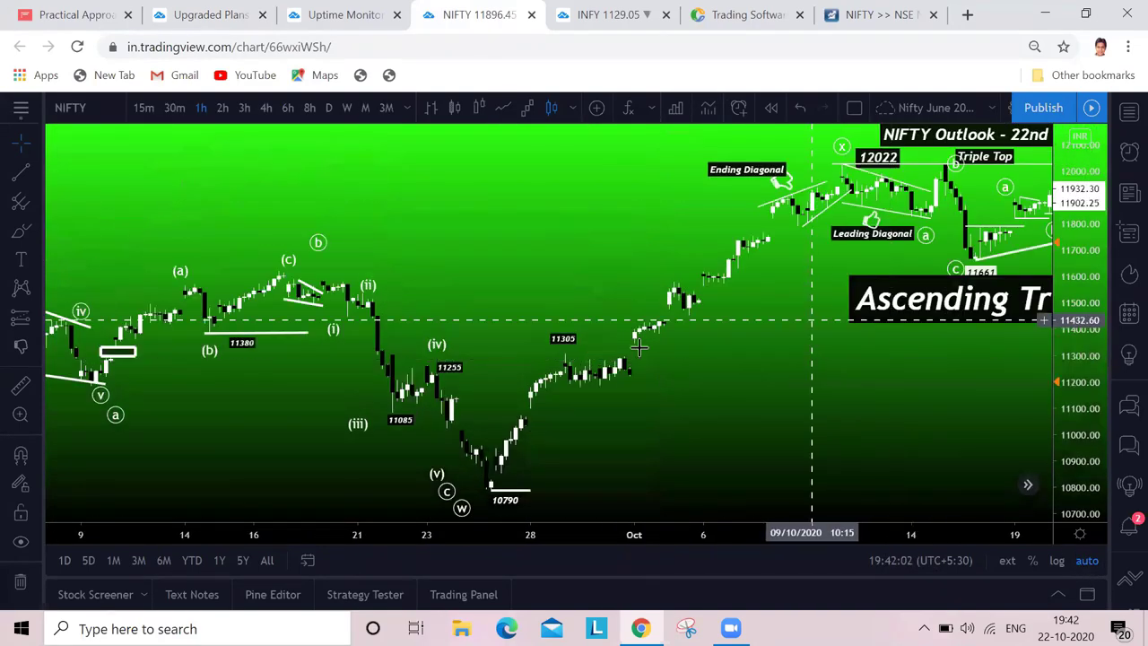
scroll(526, 222, "up", 3)
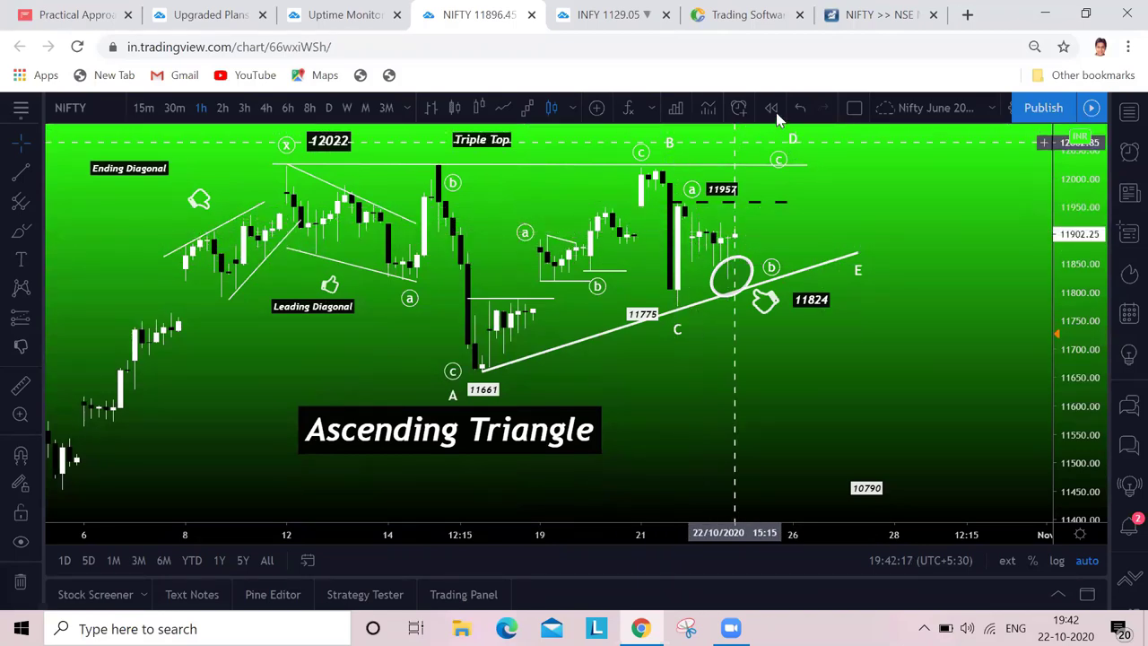
left_click(709, 108)
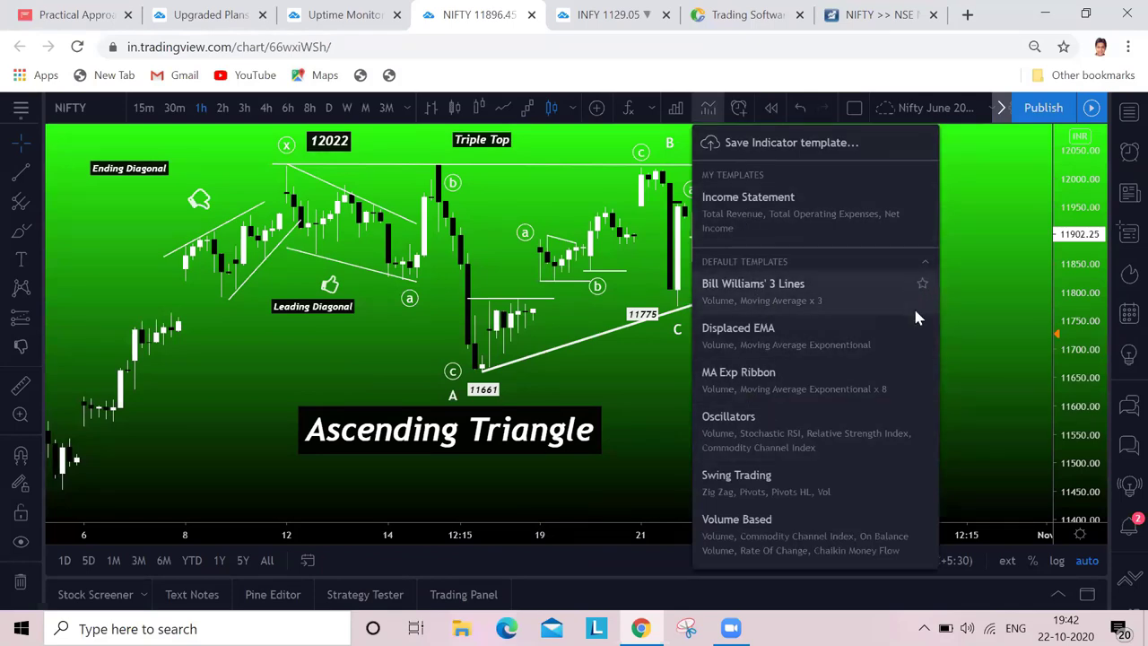
left_click(994, 303)
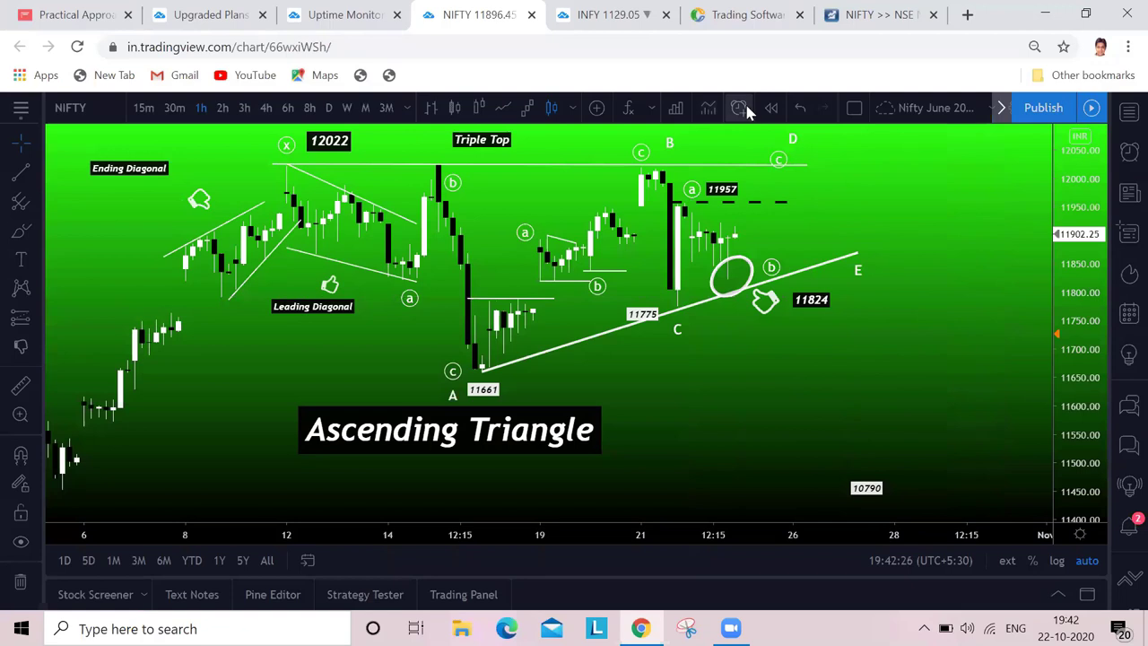
Examine the condition choices and settings for a new NIFTY alert, leaving without creating it.
left_click(739, 109)
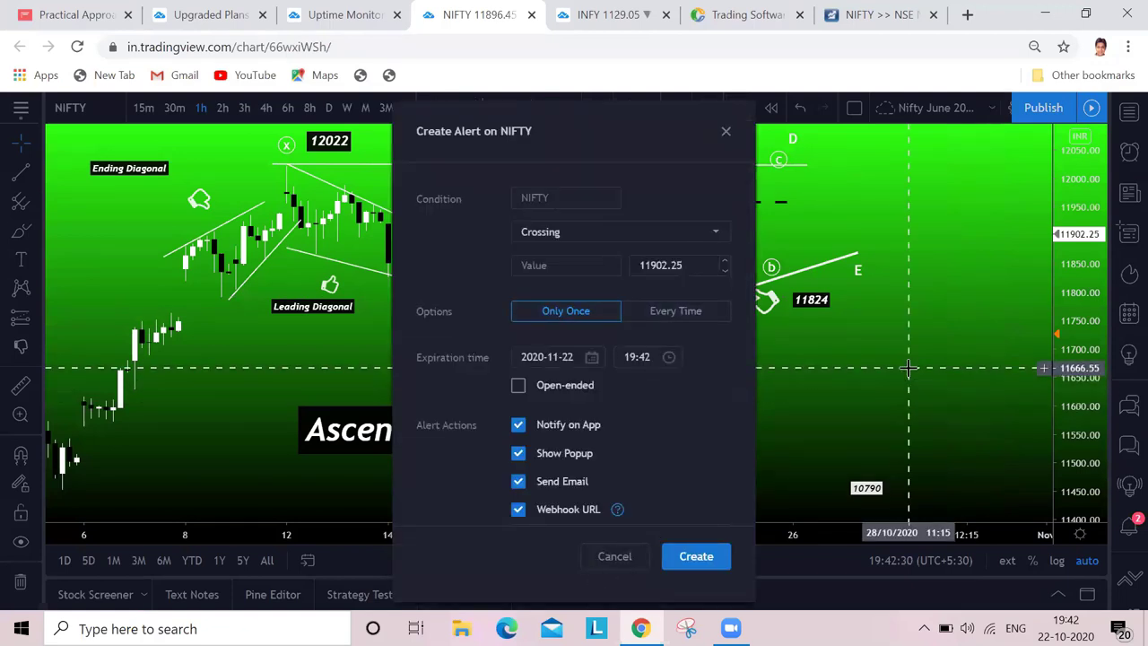
left_click(661, 235)
left_click(883, 350)
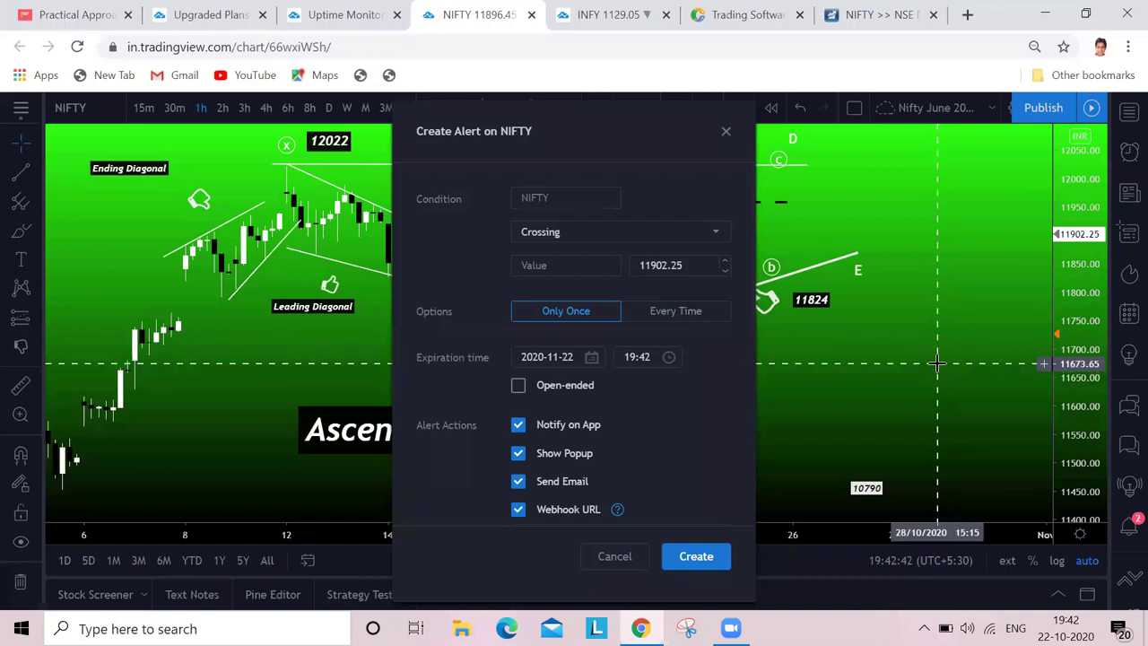
left_click(727, 132)
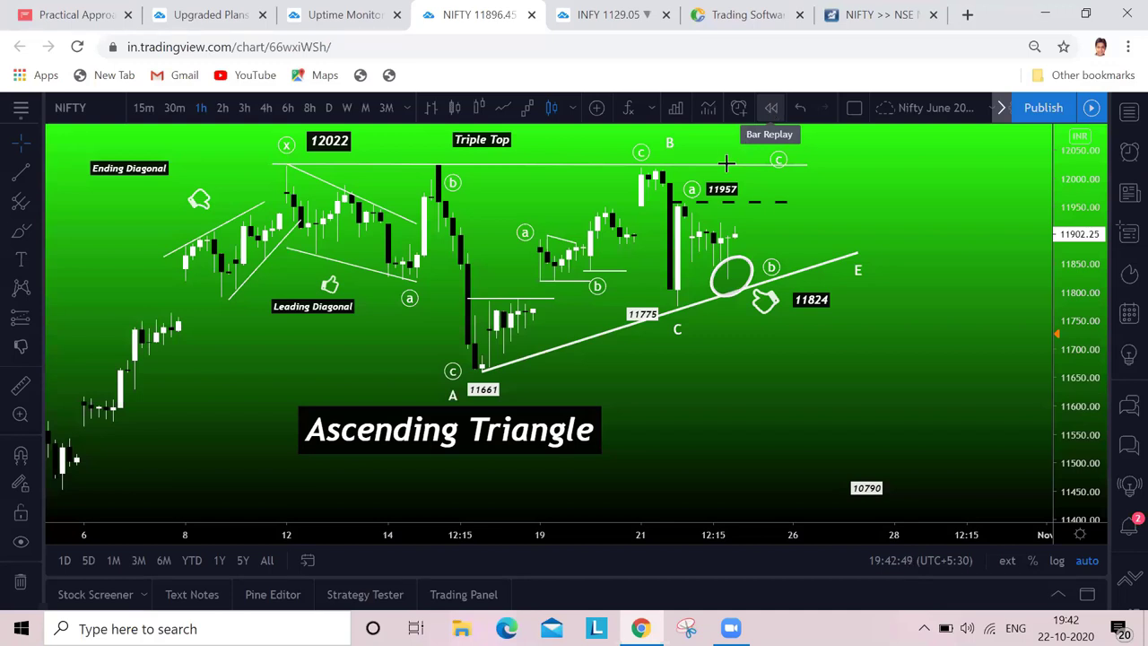
Play a Bar Replay of the NIFTY chart forward from 19 October 2020.
left_click(770, 108)
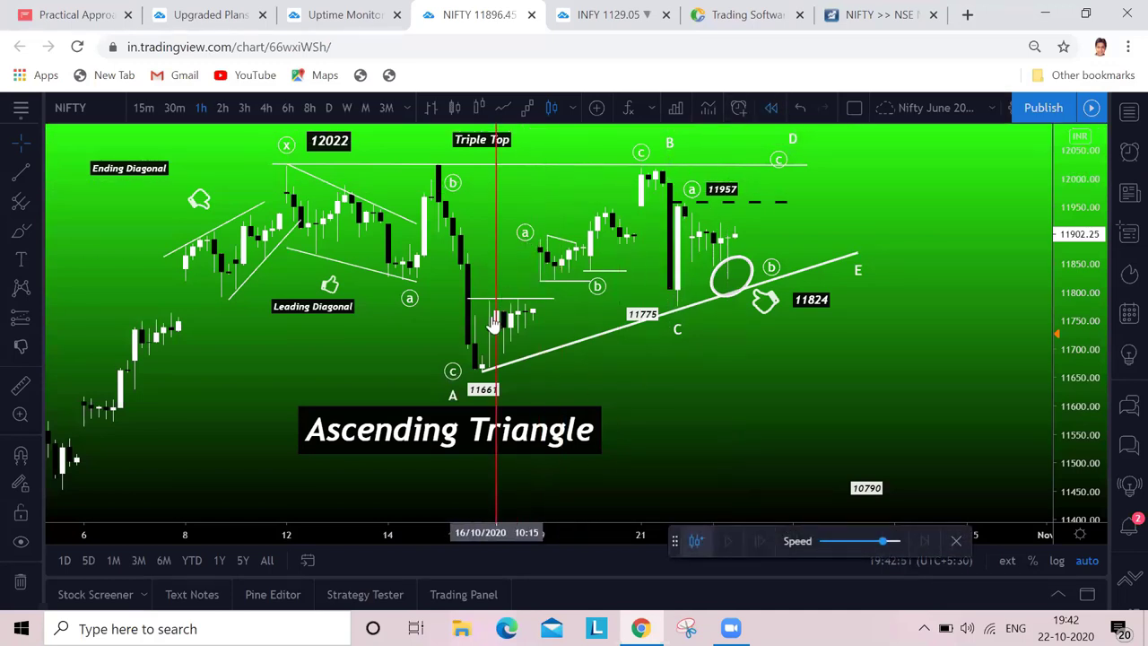
left_click(556, 332)
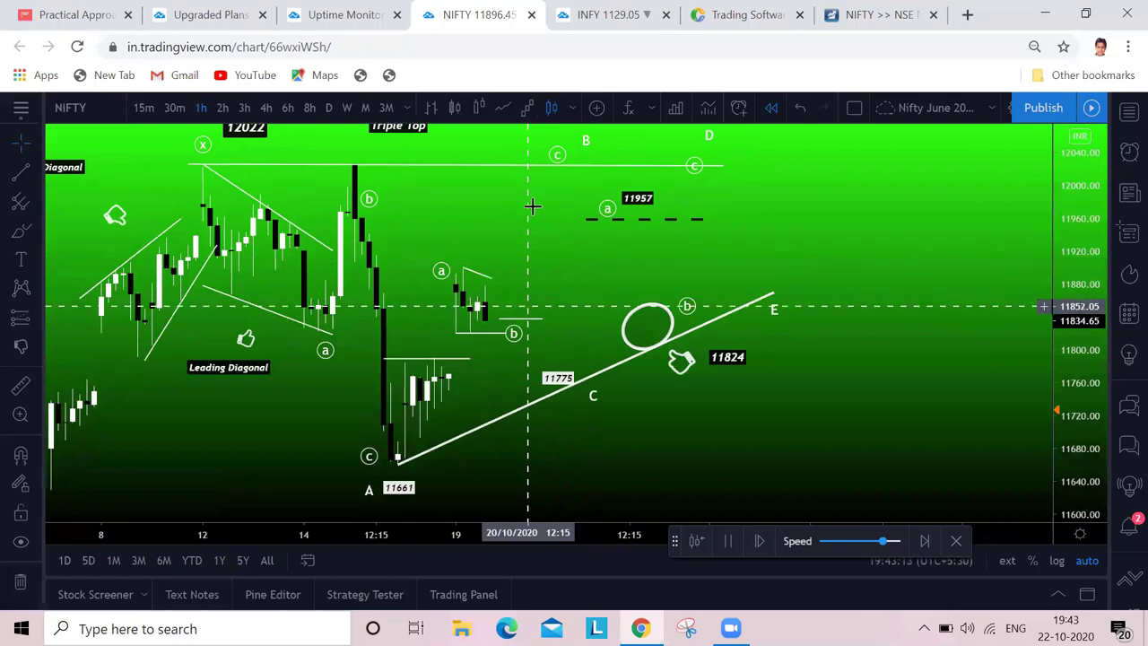
left_click(469, 286, "shift")
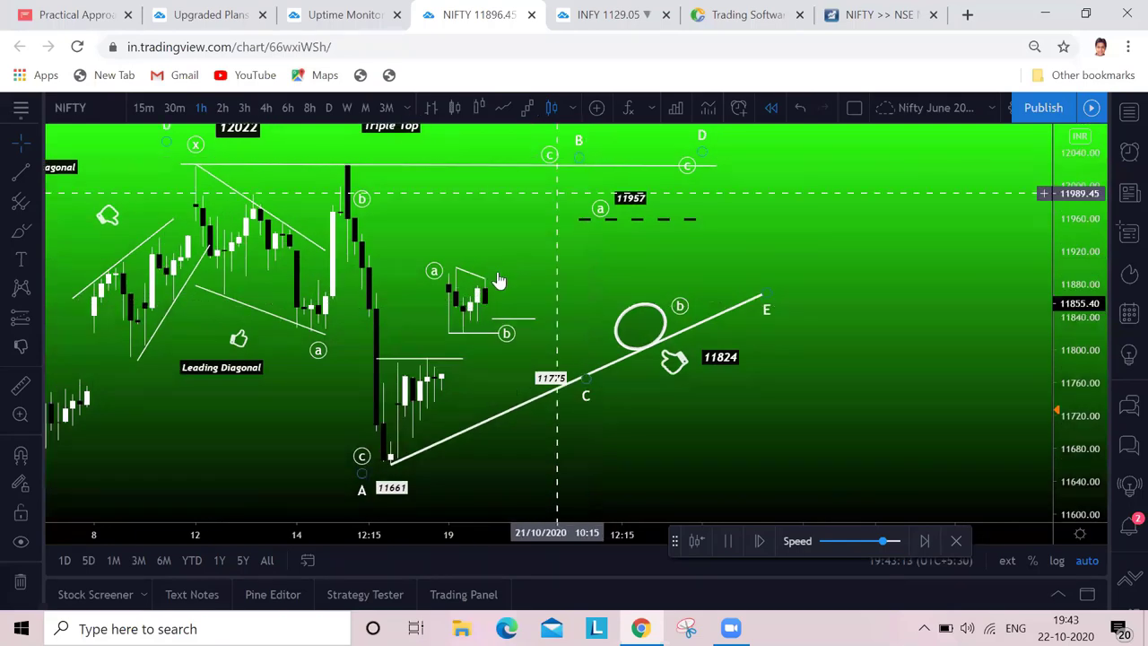
left_click(934, 274)
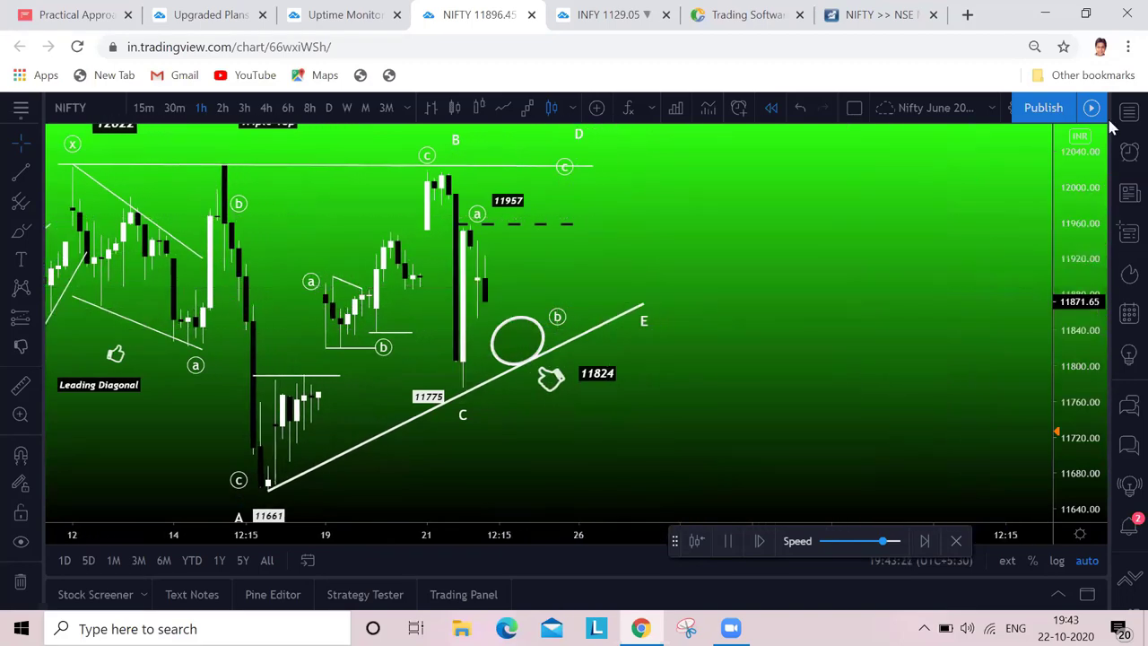
Look through the Publish Idea form's fields and options and the video publishing intro, closing both without publishing.
left_click(1045, 108)
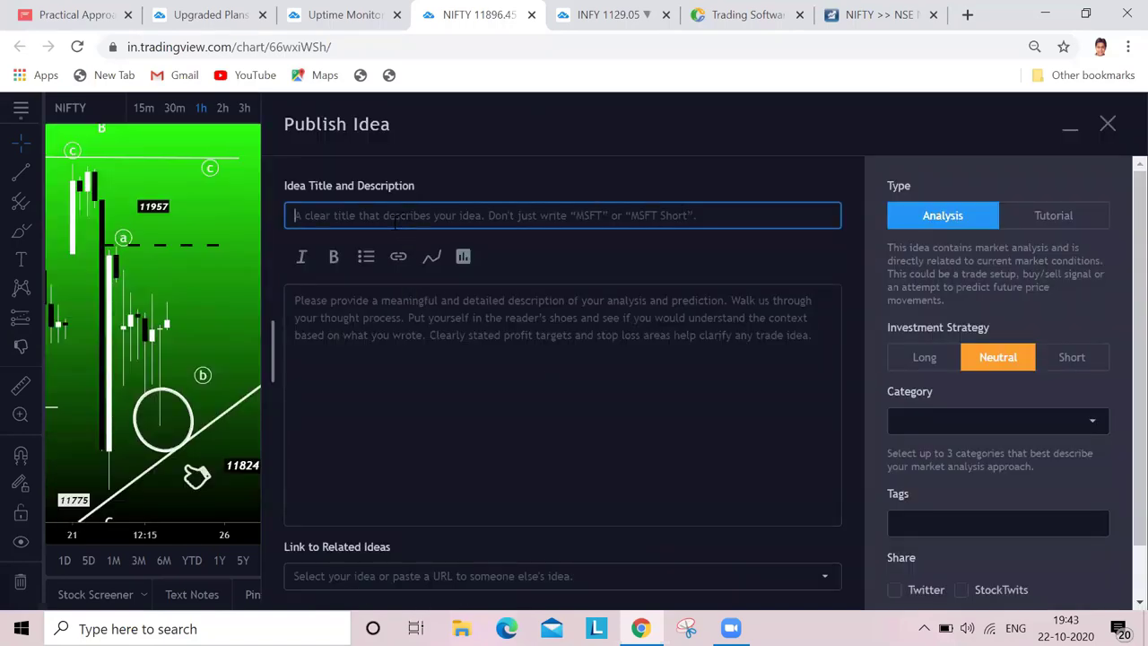
left_click(406, 223)
left_click(474, 333)
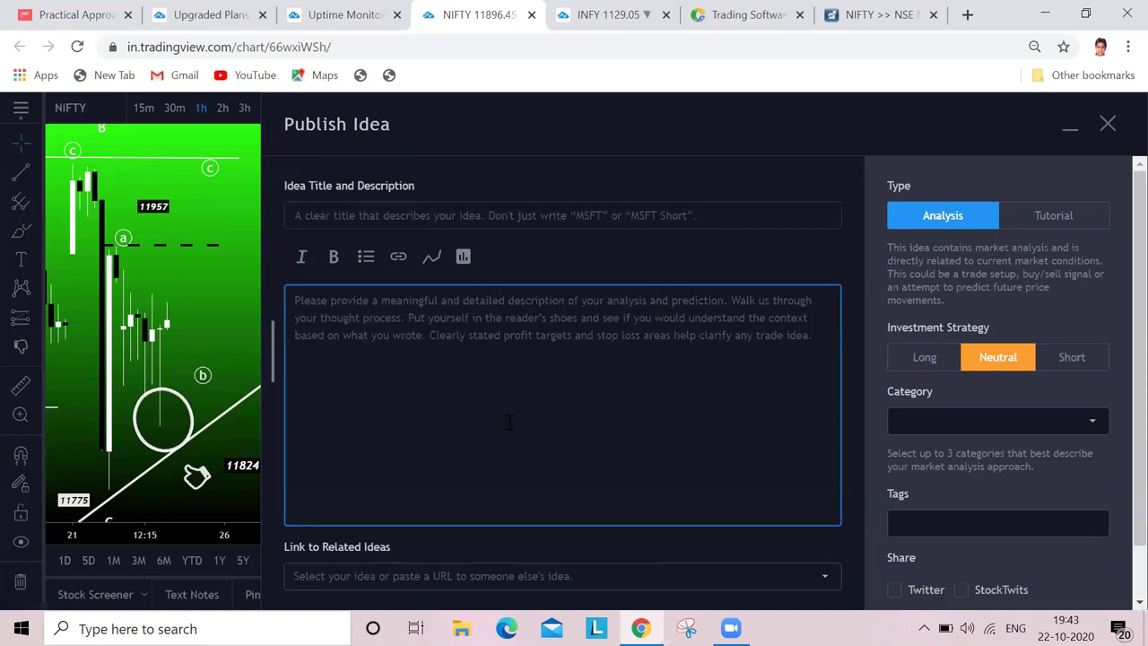
left_click(1035, 221)
left_click(971, 222)
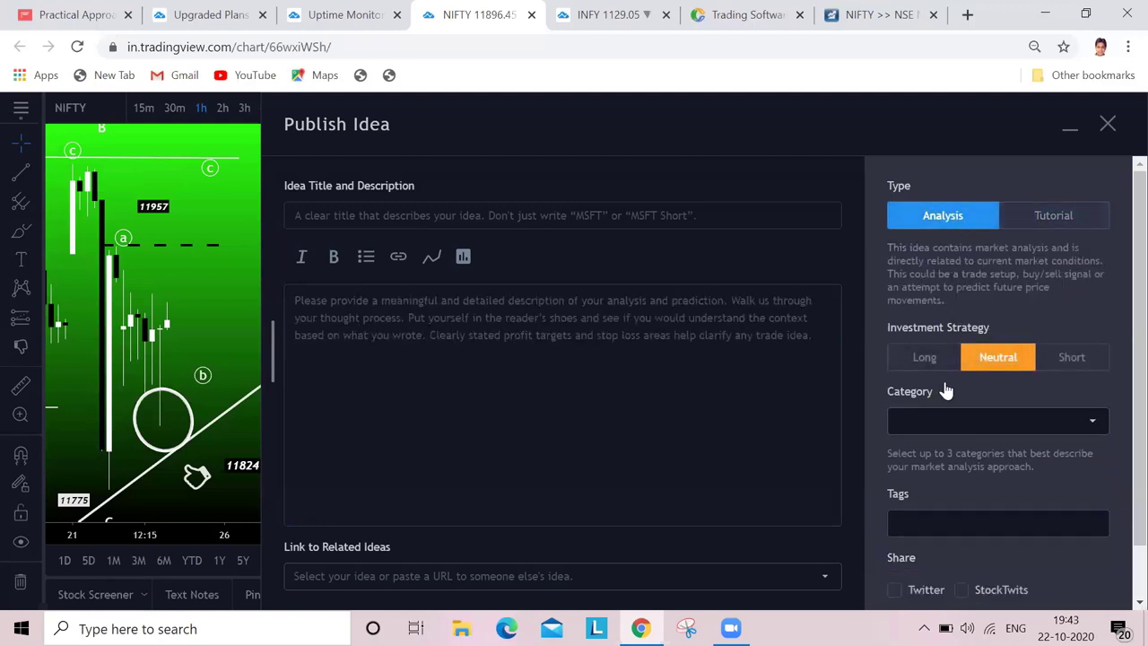
scroll(977, 425, "down", 1)
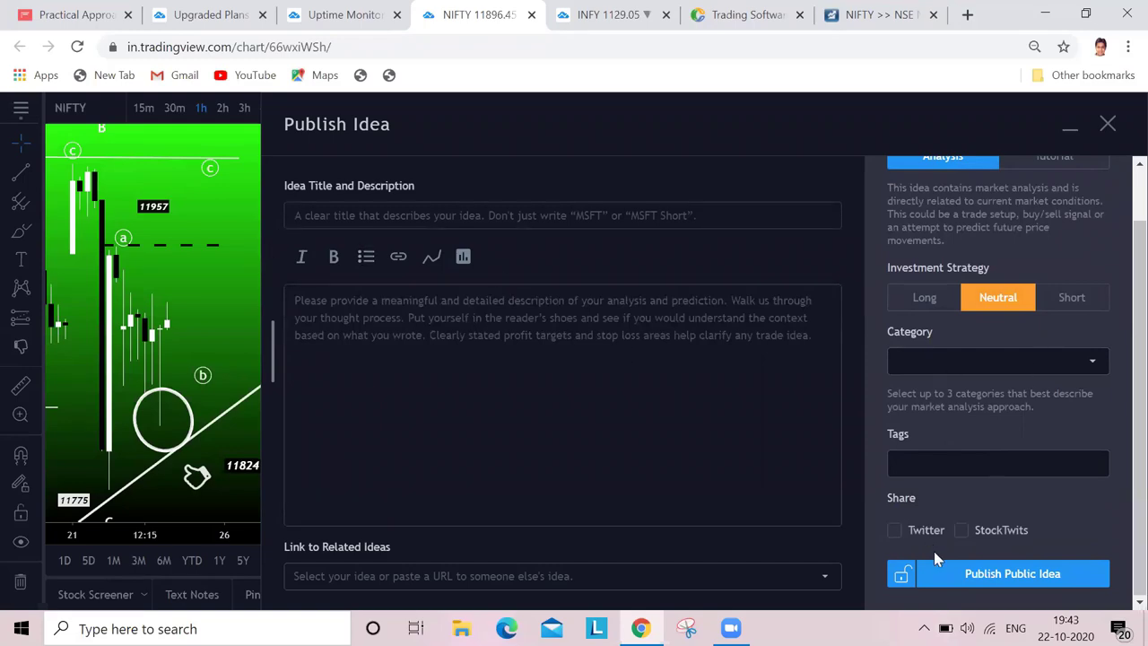
left_click(1109, 126)
left_click(1092, 109)
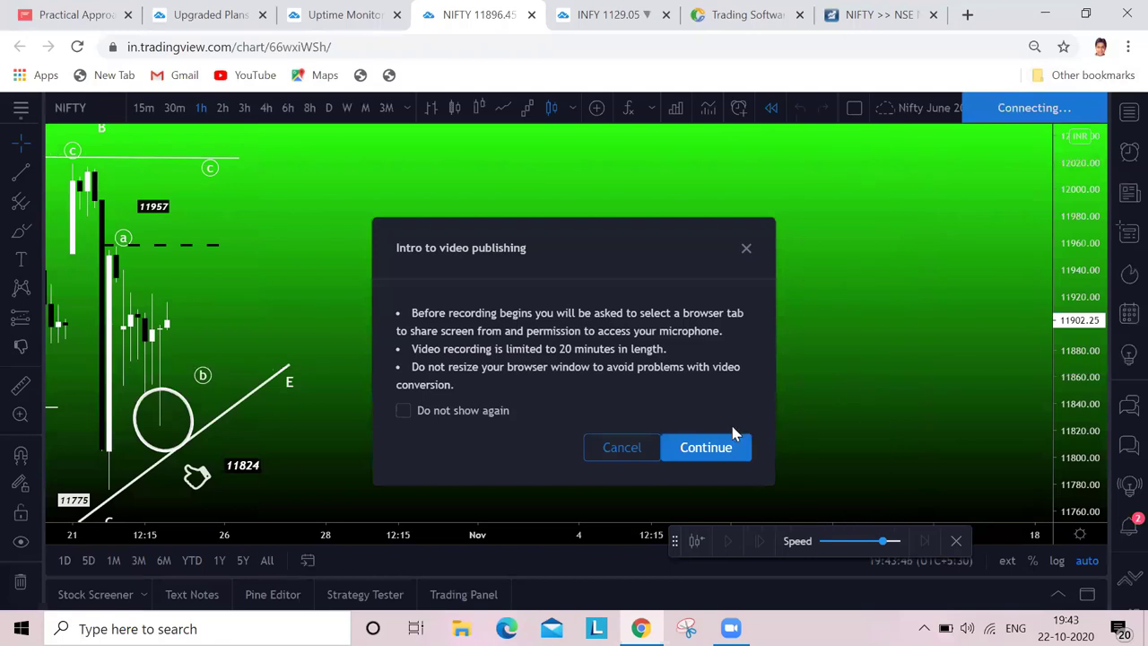
left_click(746, 249)
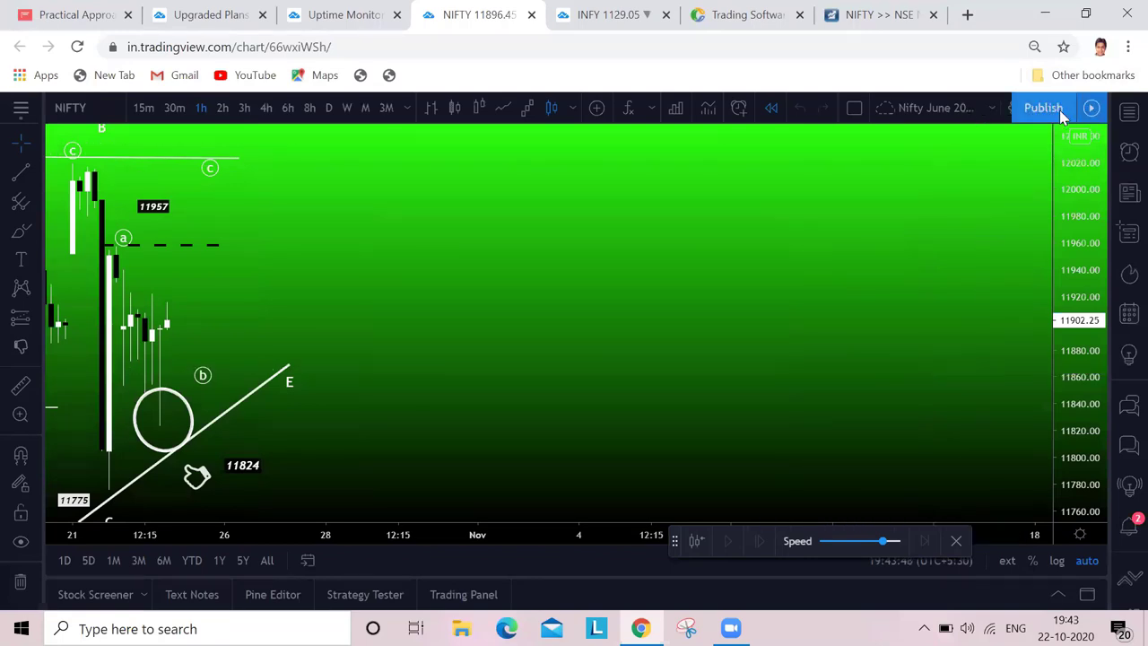
Examine the Publish Idea form's type, investment strategy, category, tags and sharing options again, leaving without publishing.
left_click(1063, 112)
scroll(1031, 485, "down", 1)
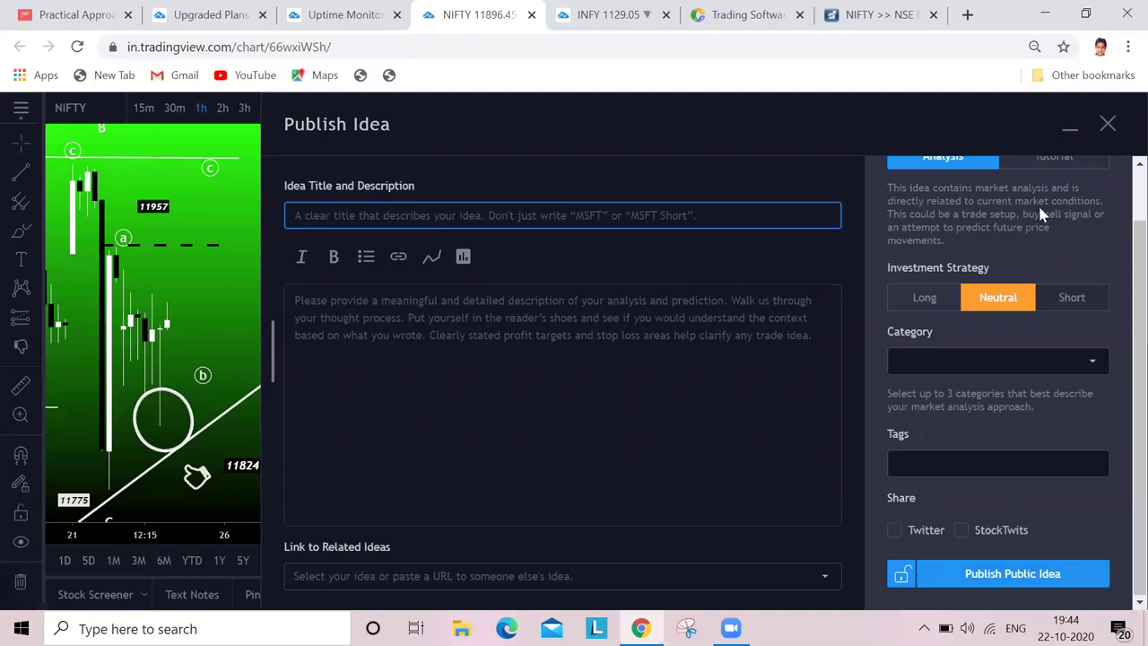
left_click(1070, 133)
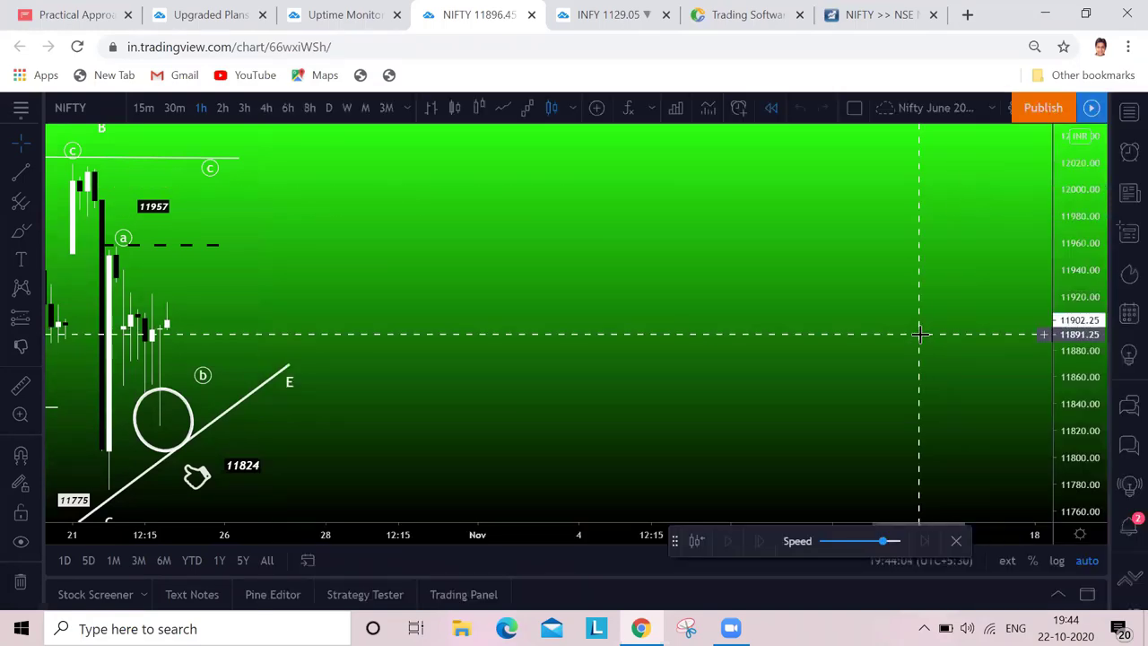
left_click(1056, 110)
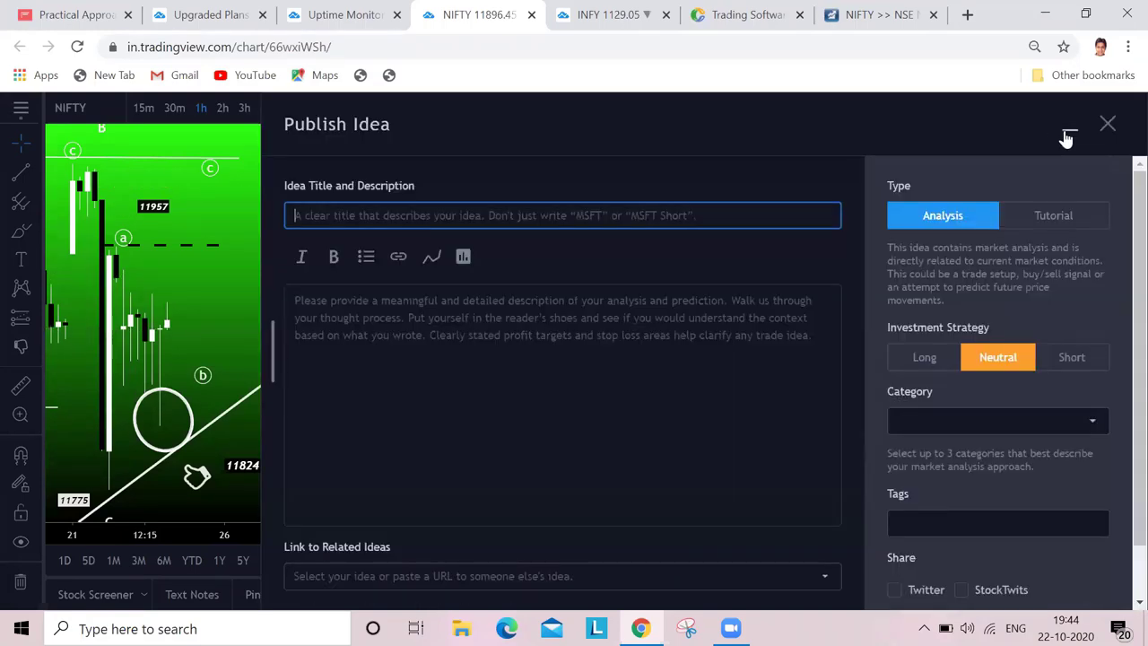
left_click(1108, 123)
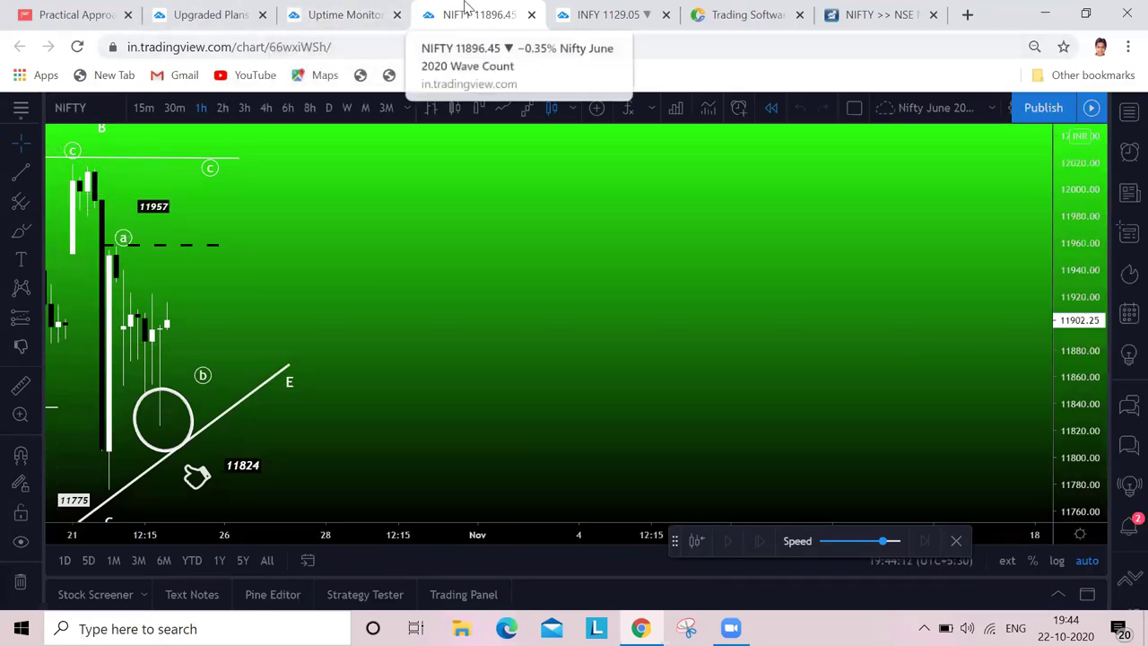
Open the account's own profile page from the Upgraded Plans page and view the options in the account menu.
left_click(334, 15)
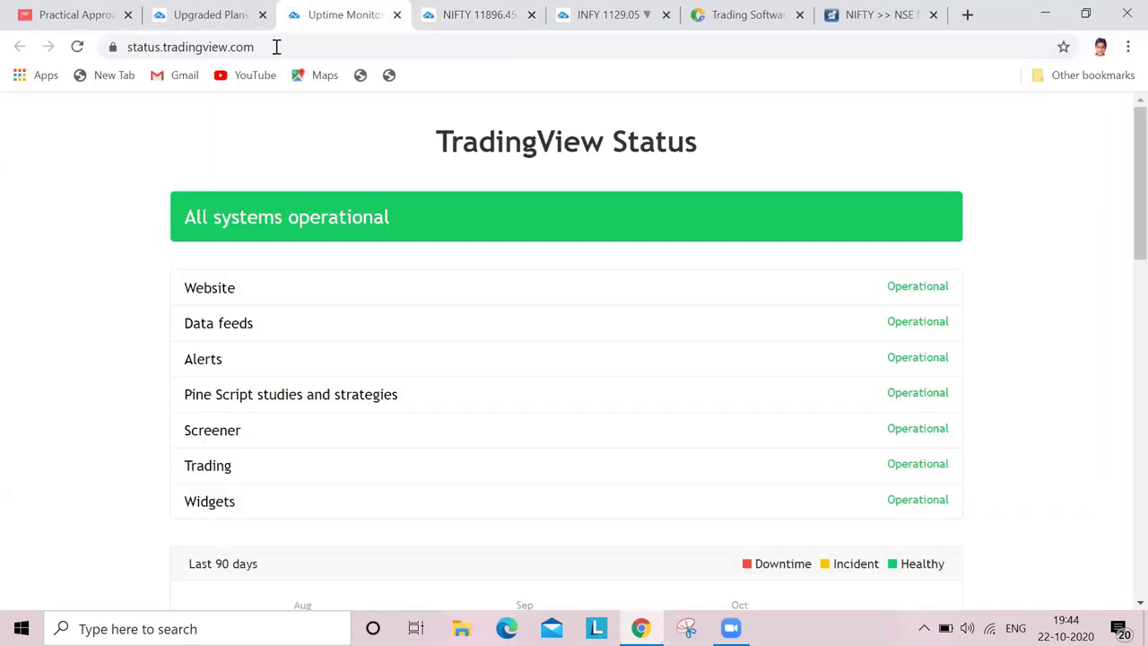
left_click(205, 16)
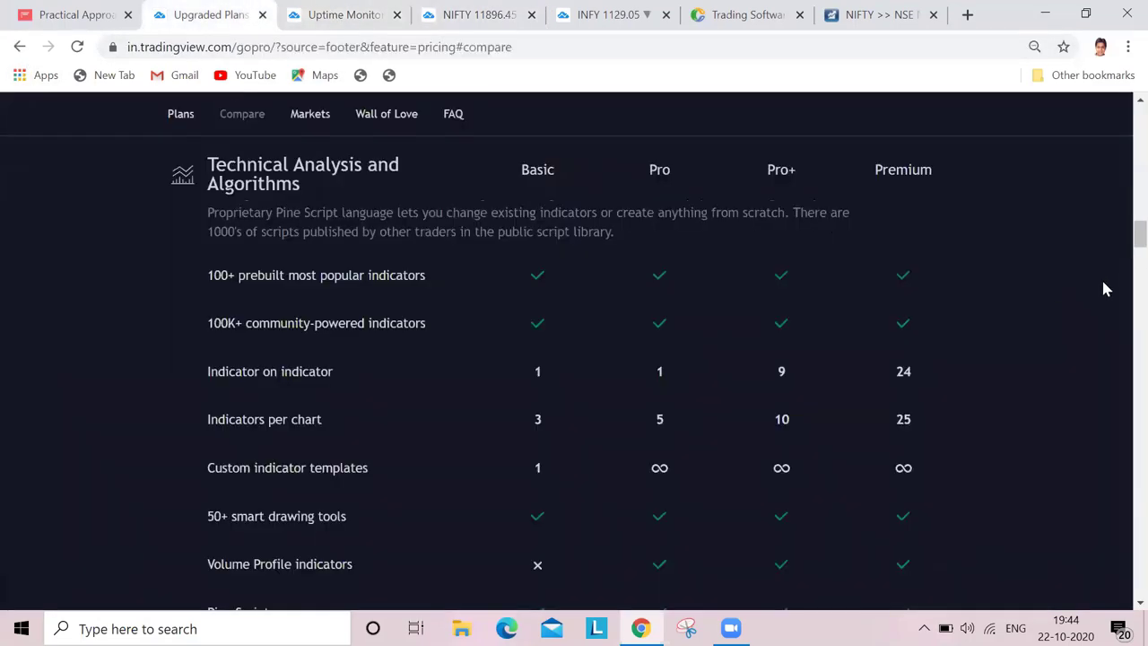
scroll(1105, 289, "up", 10)
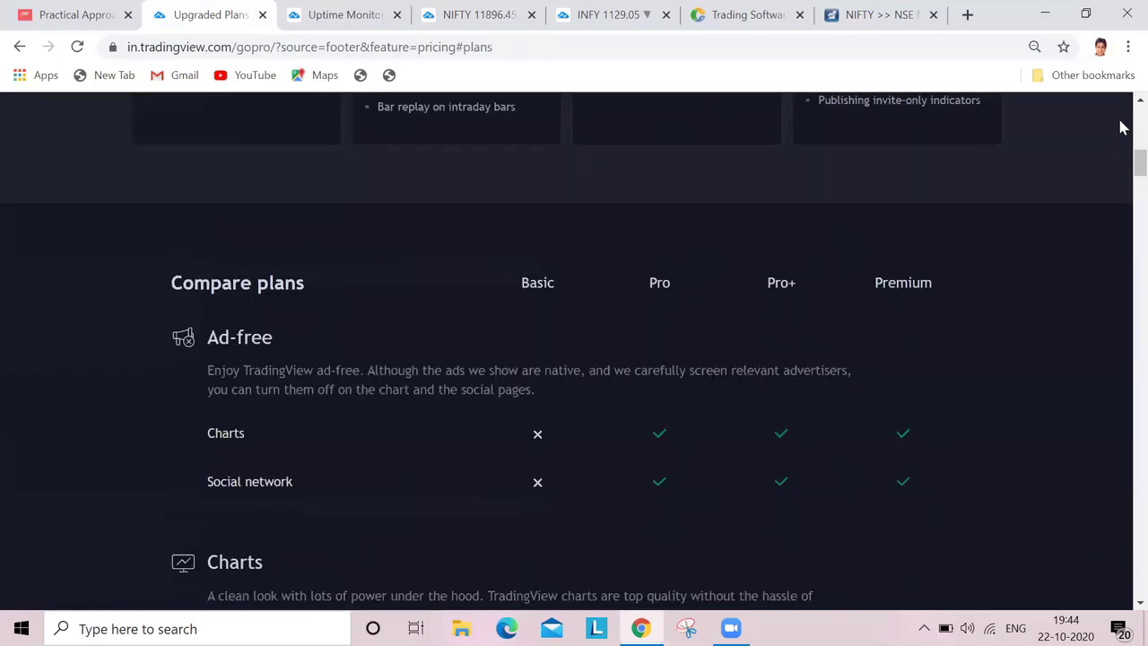
scroll(1121, 127, "up", 10)
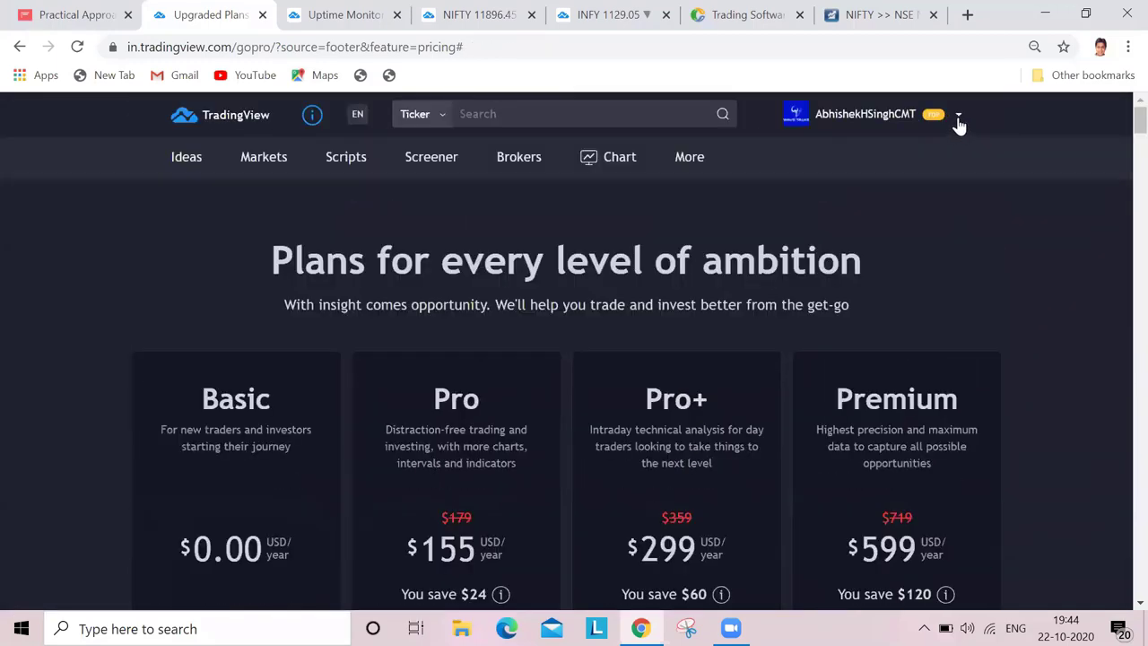
left_click(959, 114)
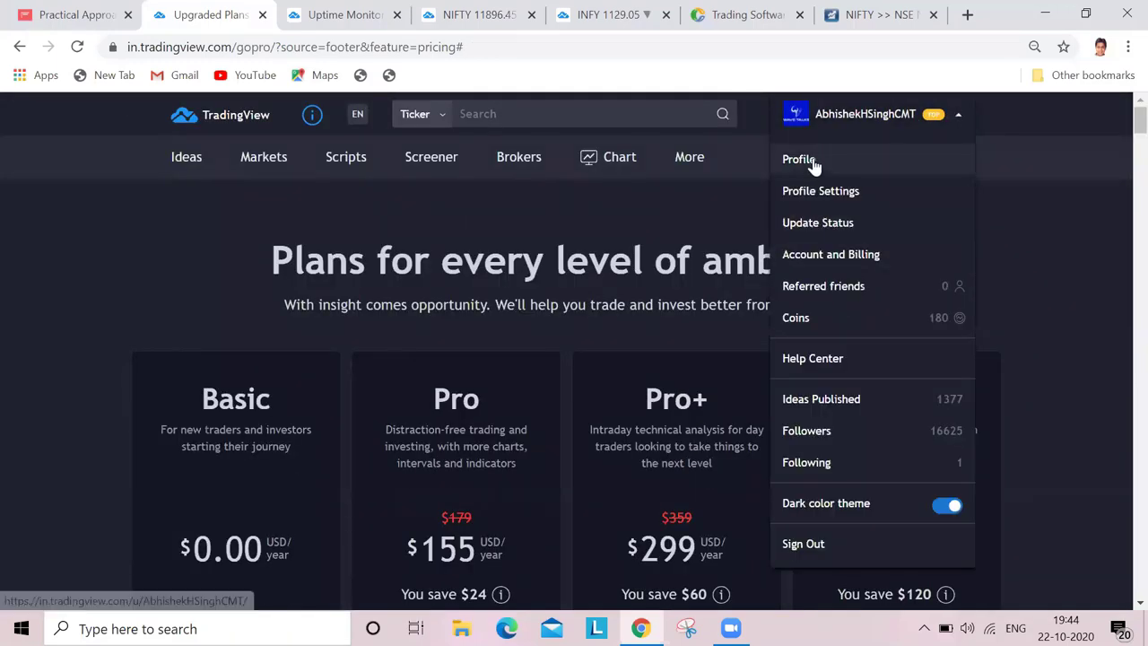
left_click(812, 160)
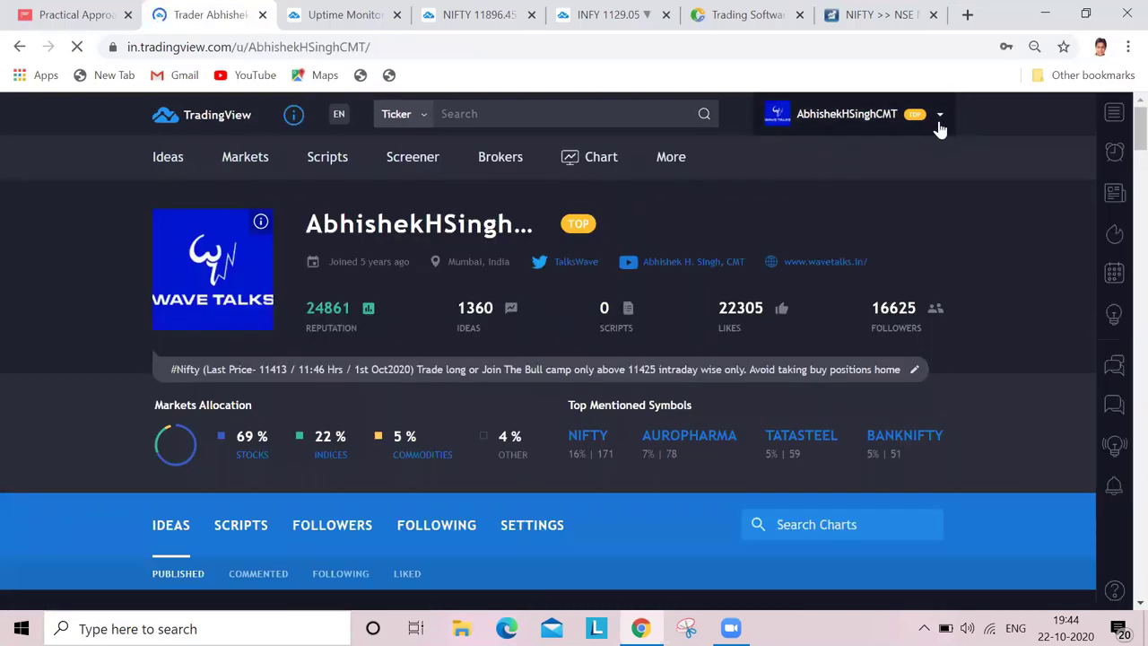
left_click(938, 122)
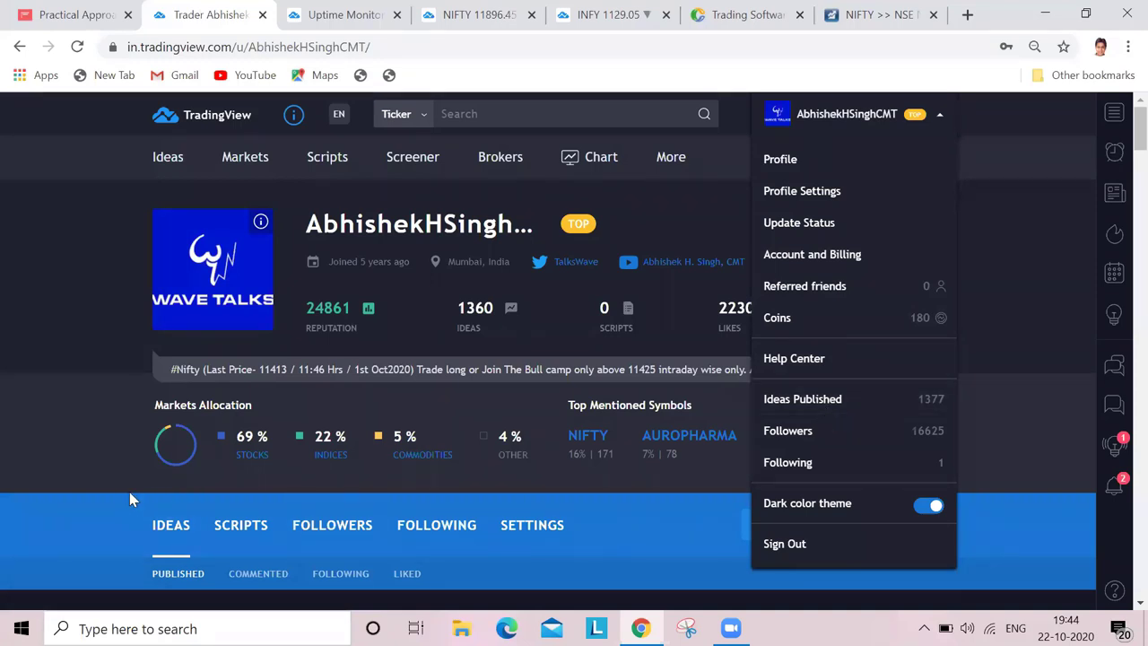
left_click(1055, 440)
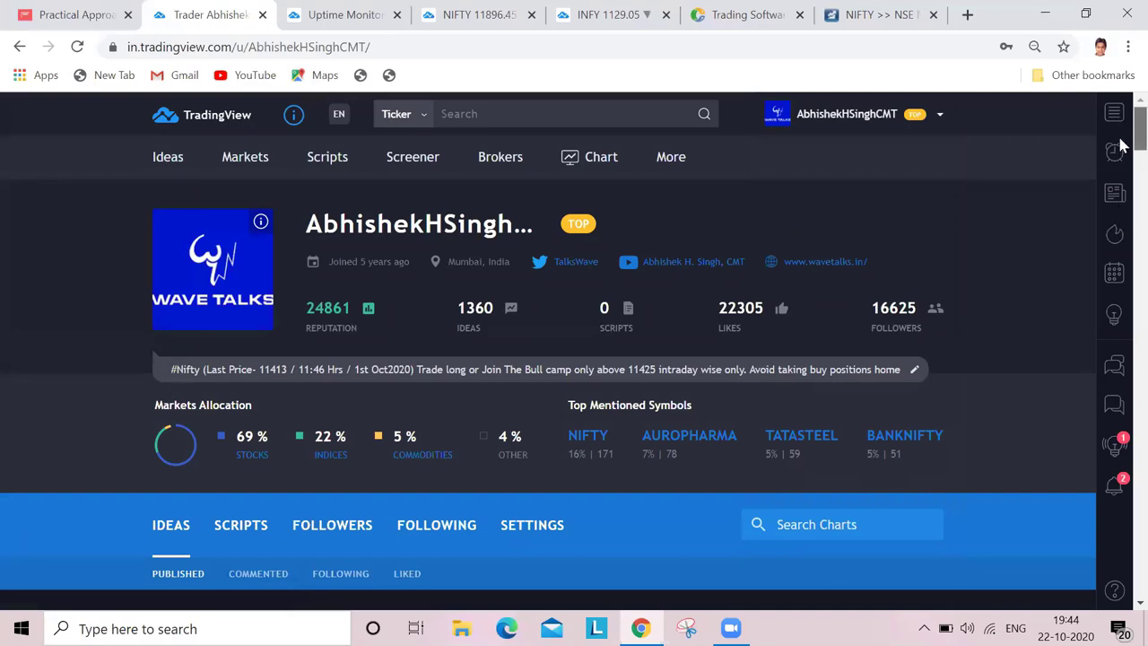
Examine the profile's published ideas and the footer's Products, Company, Community and For business links.
scroll(1120, 218, "down", 8)
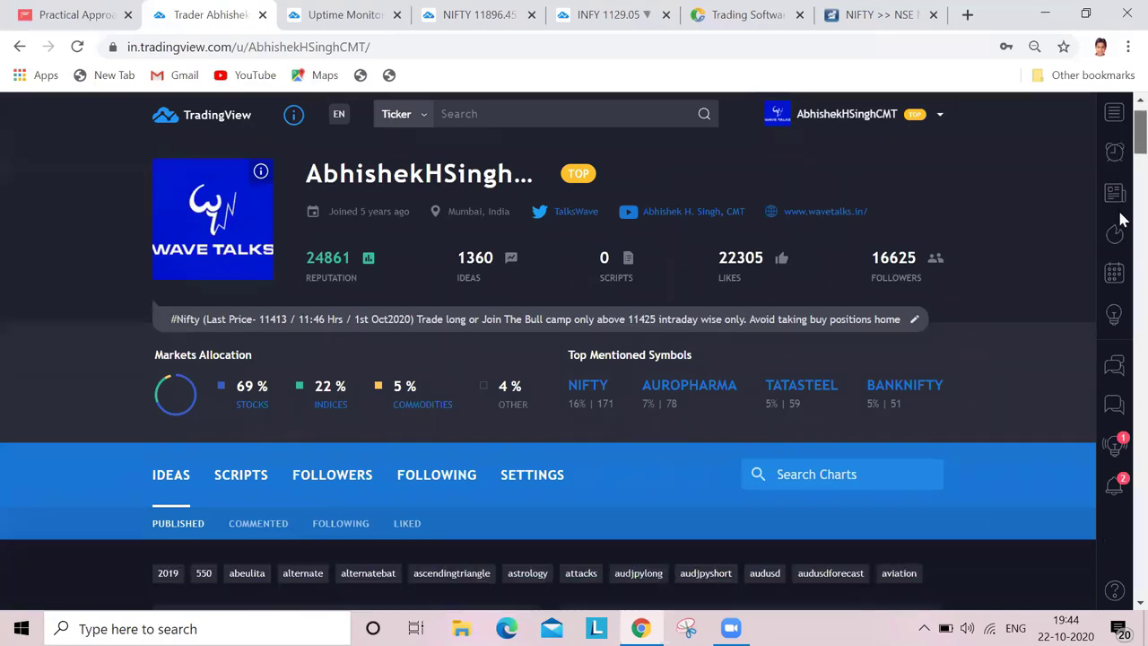
scroll(1121, 554, "down", 15)
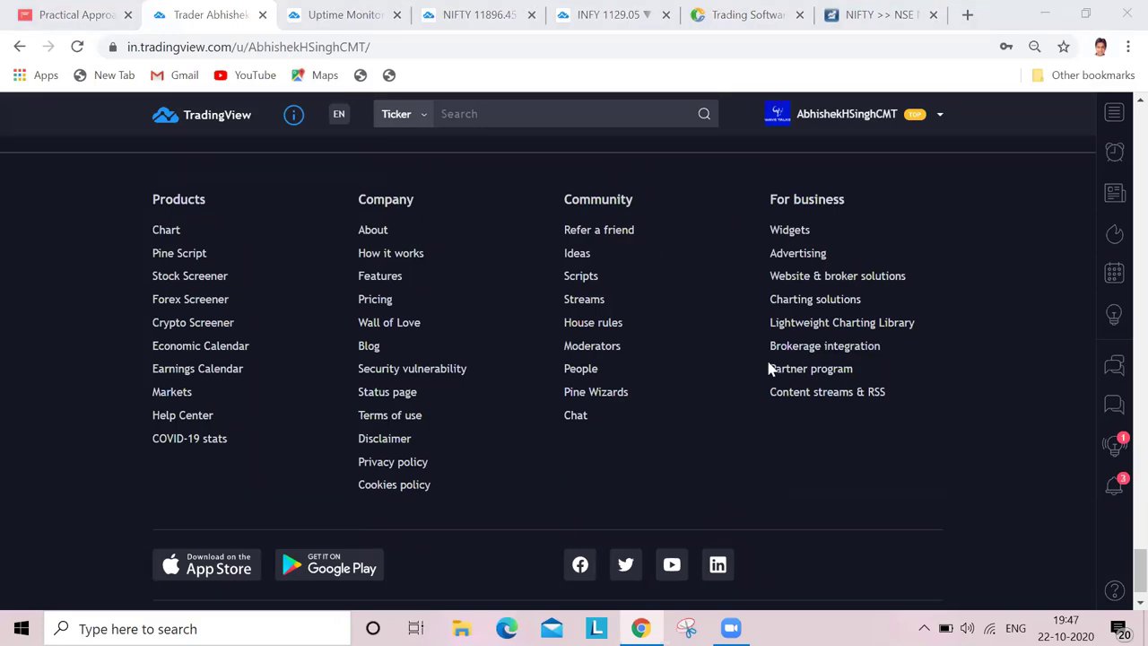
scroll(770, 366, "up", 3)
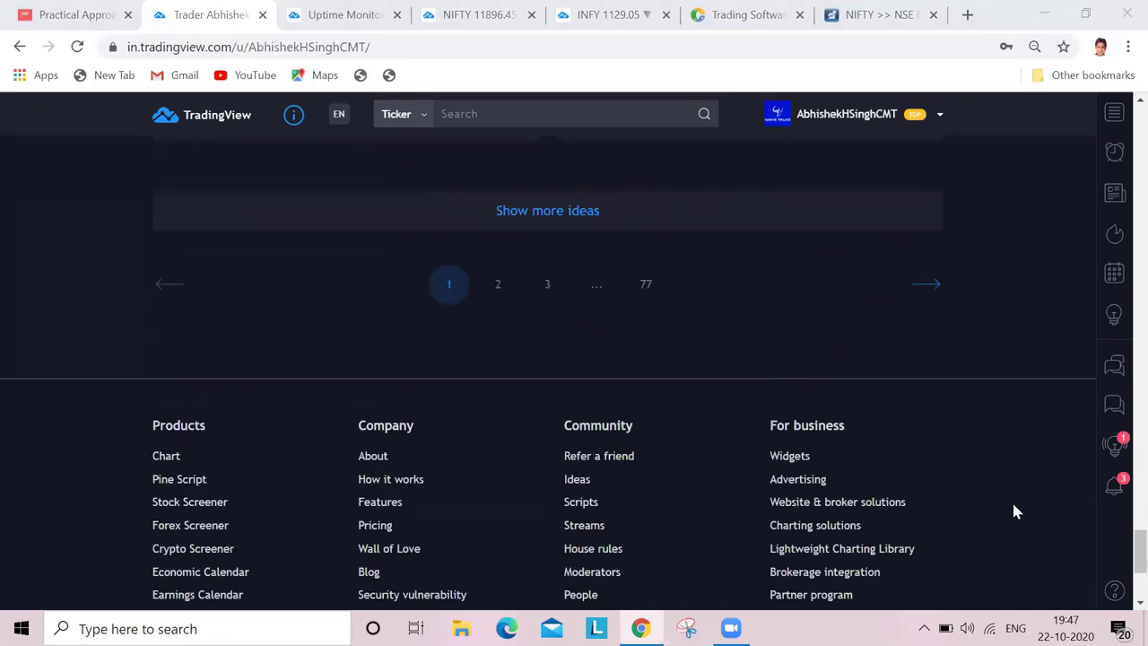
scroll(1013, 507, "up", 3)
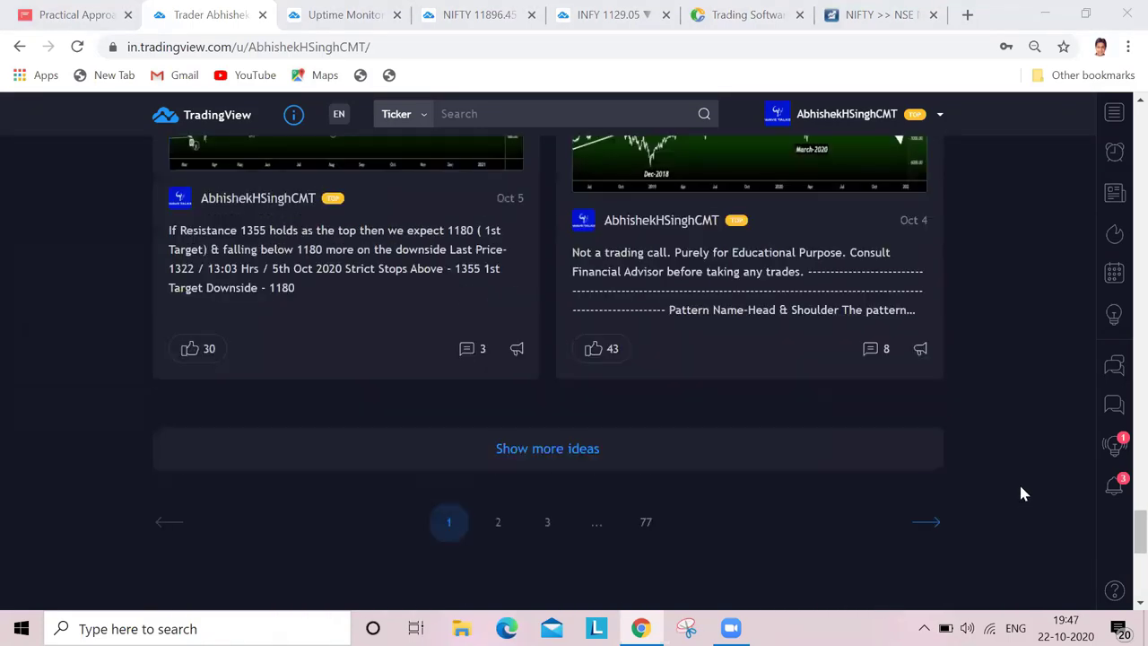
scroll(1020, 470, "up", 2)
scroll(1028, 455, "down", 4)
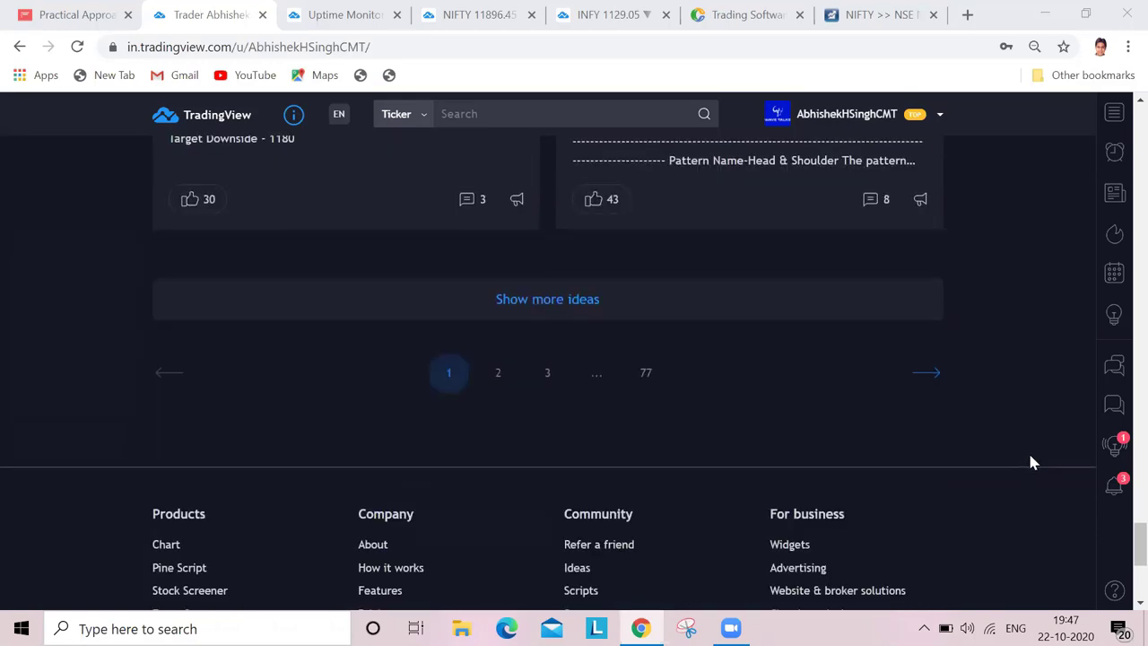
scroll(1030, 462, "down", 4)
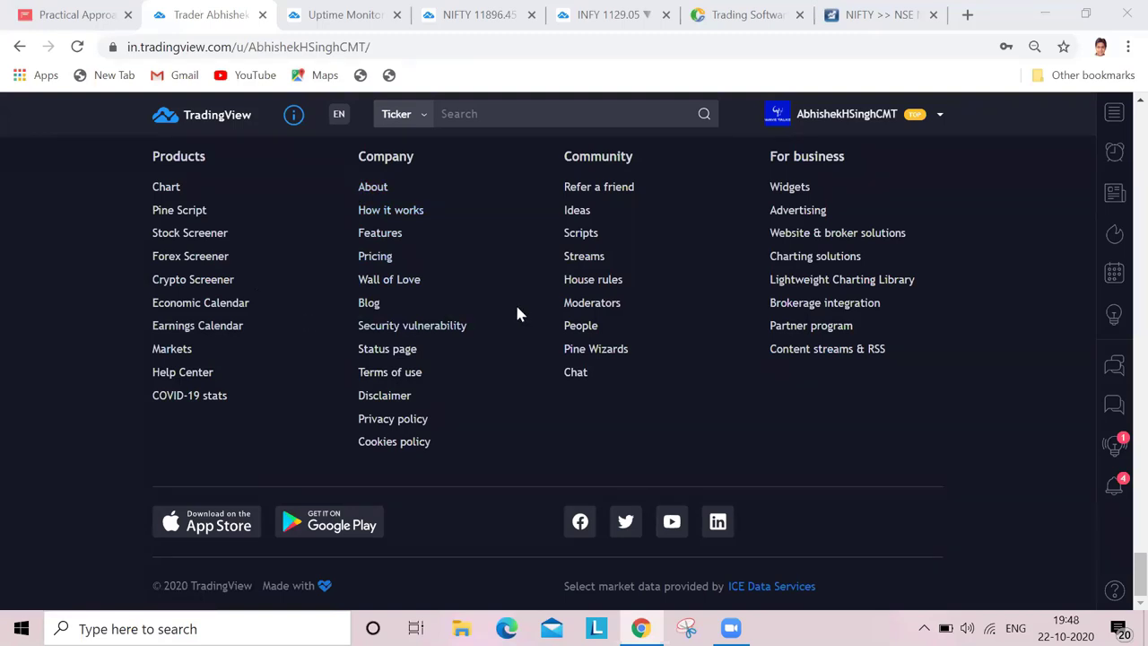
scroll(504, 263, "up", 1)
scroll(504, 264, "down", 1)
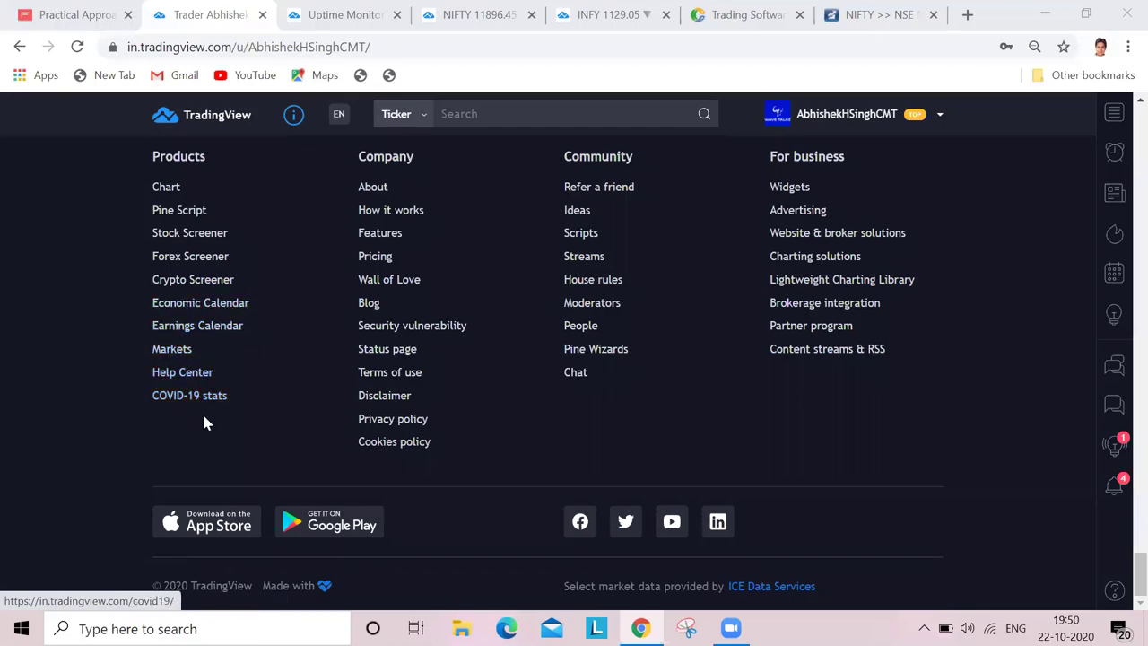
scroll(215, 420, "up", 6)
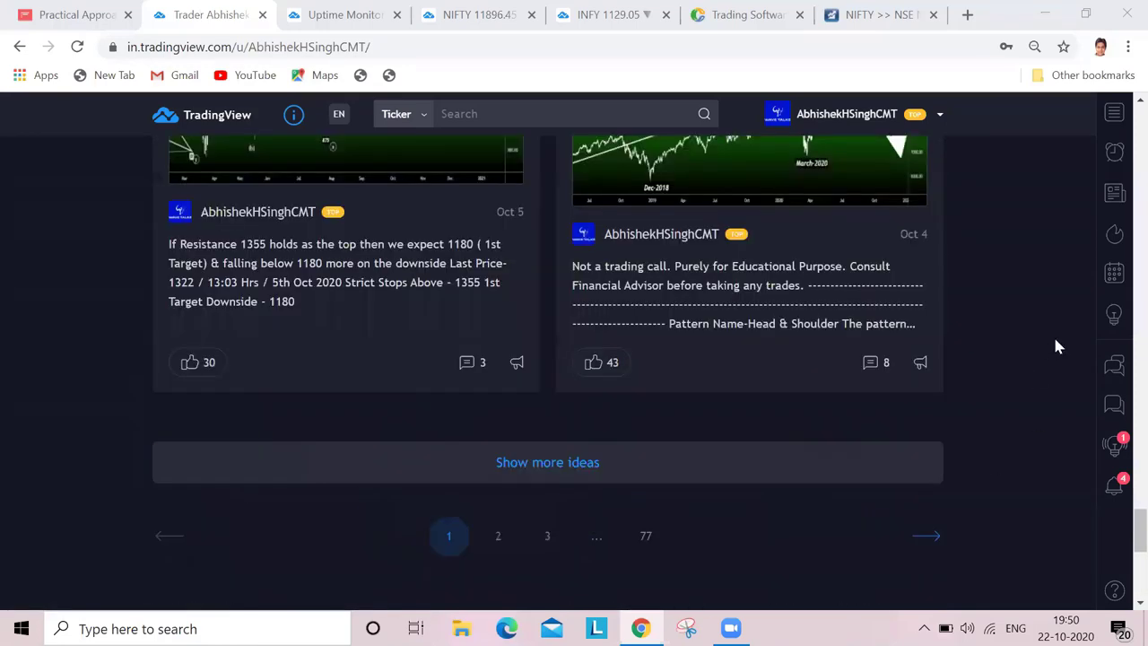
scroll(1055, 345, "up", 10)
Add the Moving Average Exponential indicator to the monthly INFY chart from the favorite indicators.
left_click(601, 14)
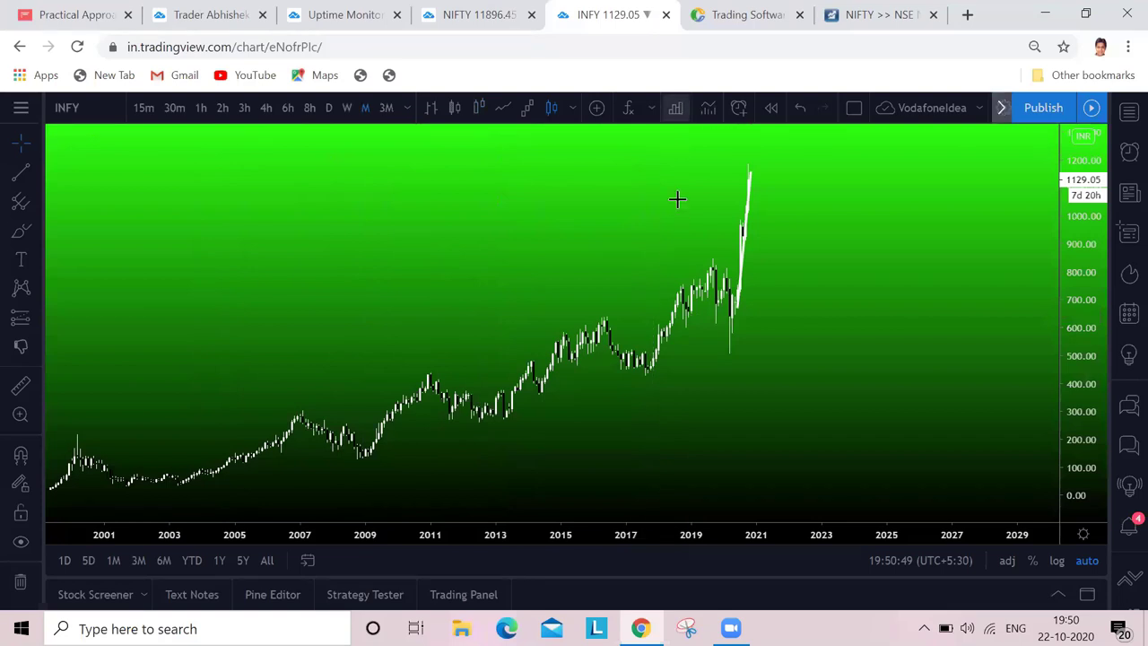
left_click(651, 110)
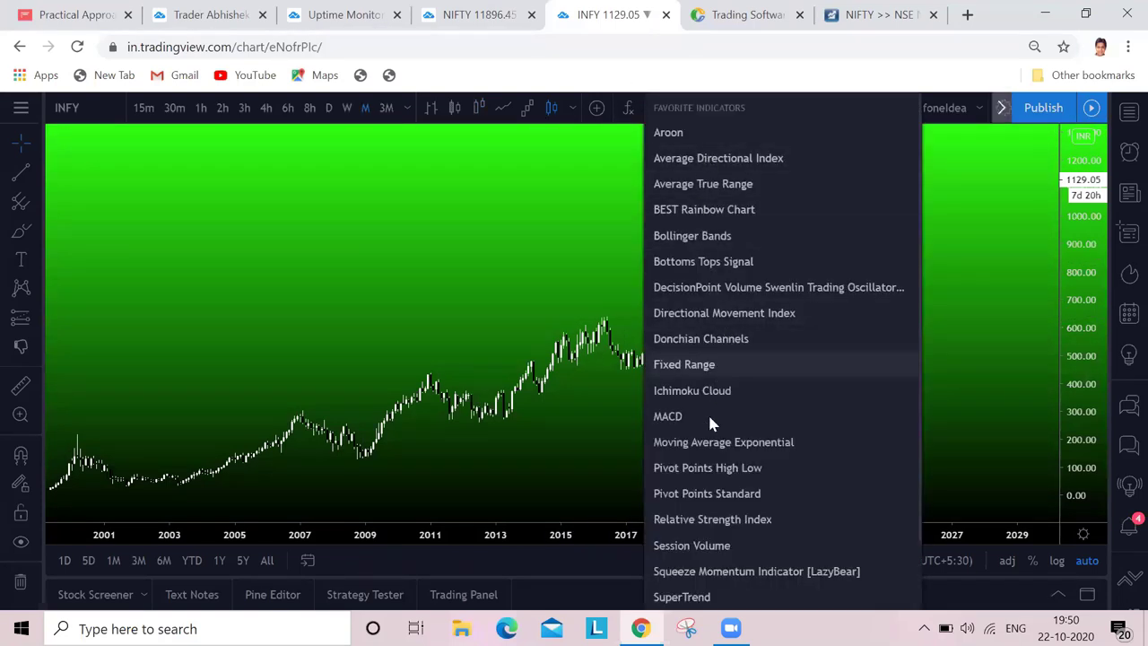
left_click(704, 438)
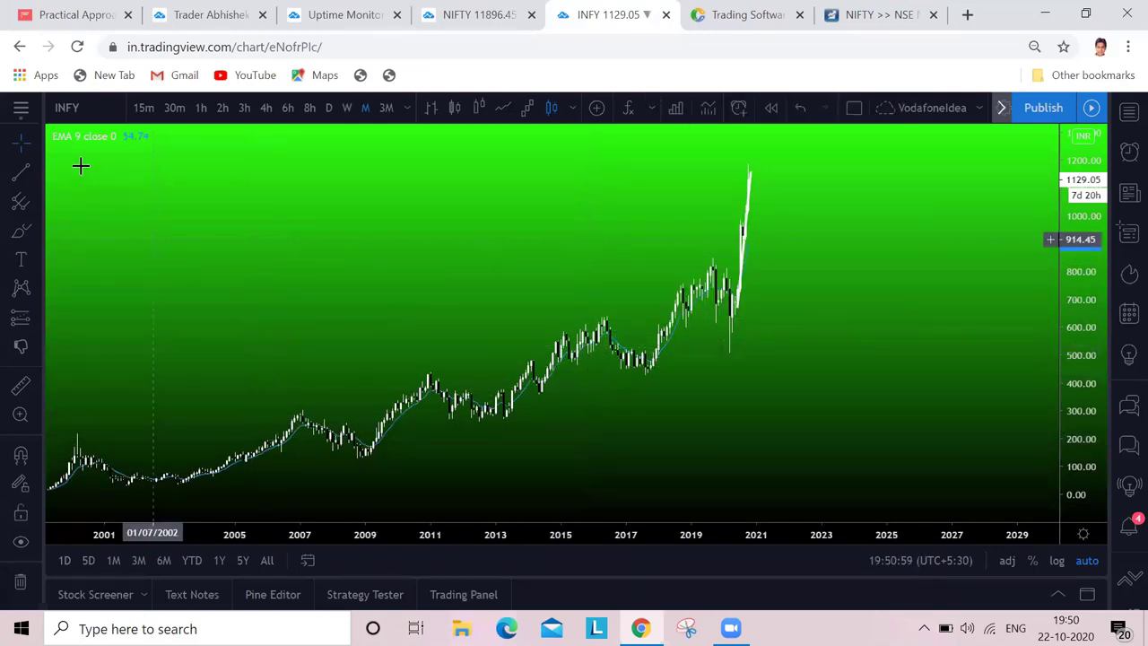
Examine the EMA indicator's input and style settings, leaving them without changes.
mouse_move(99, 149)
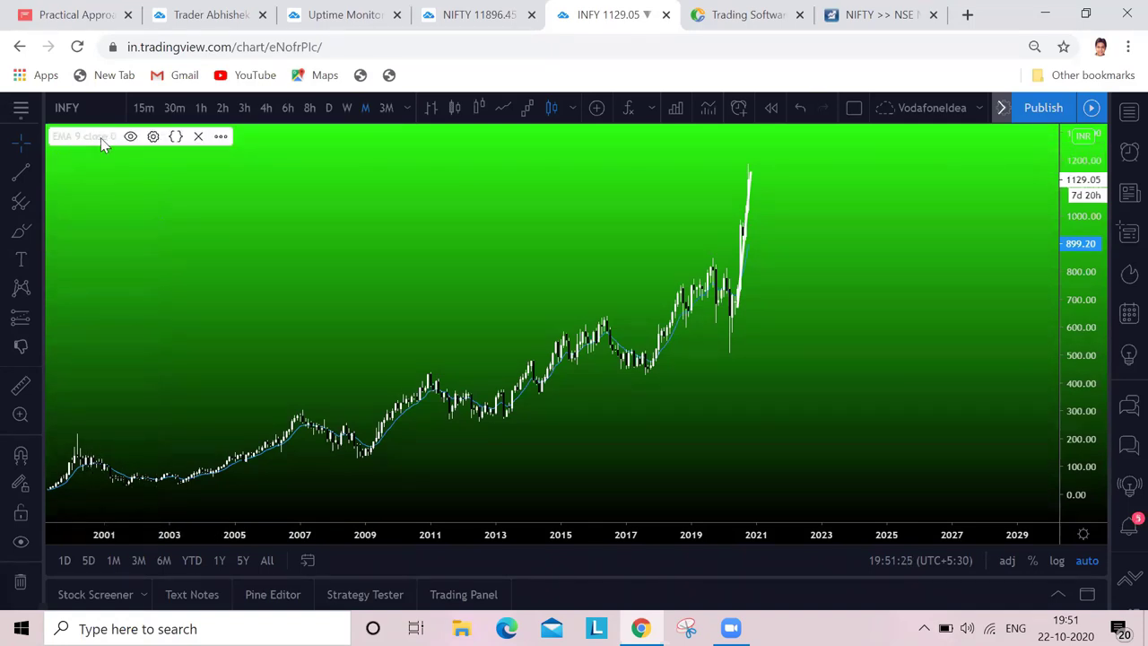
left_click(153, 136)
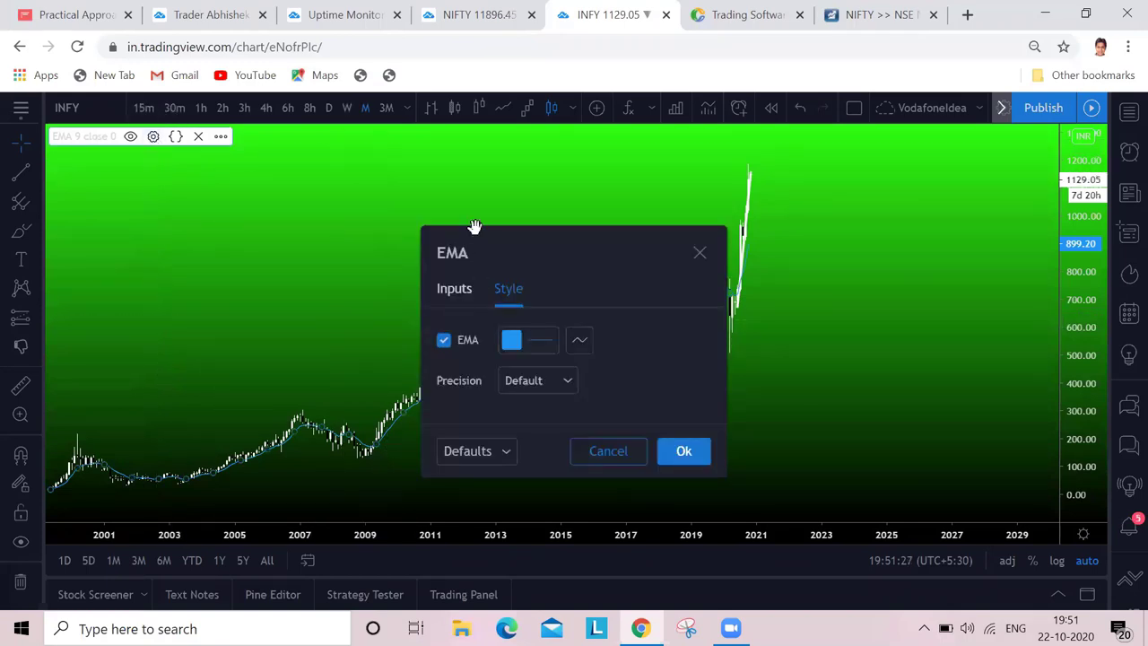
left_click(456, 290)
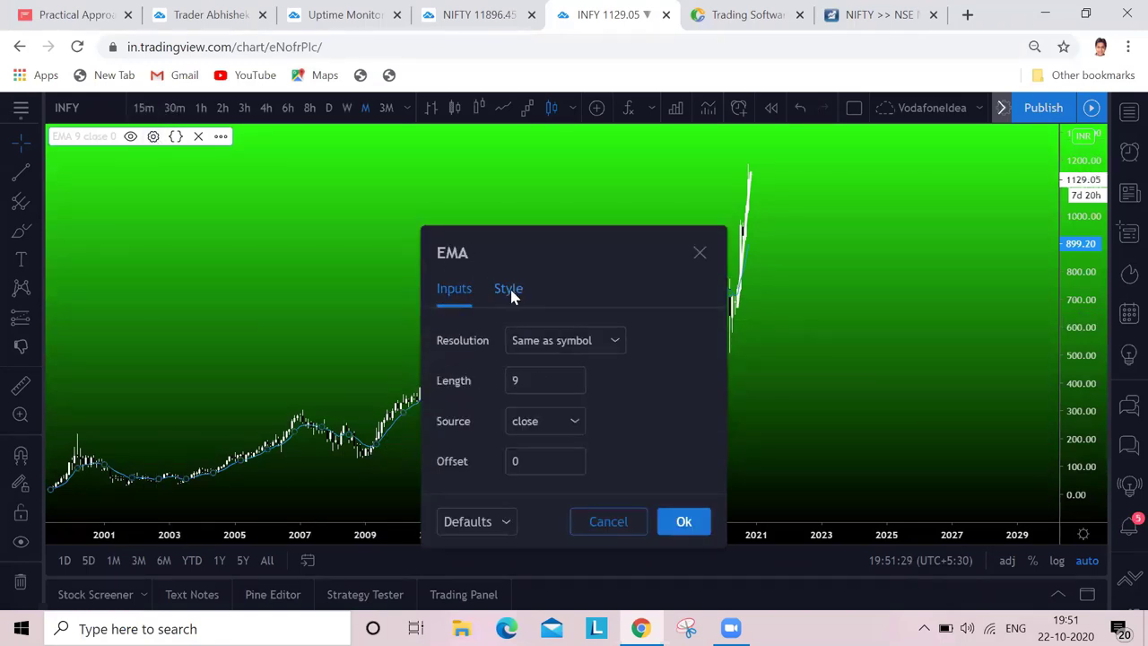
left_click(509, 291)
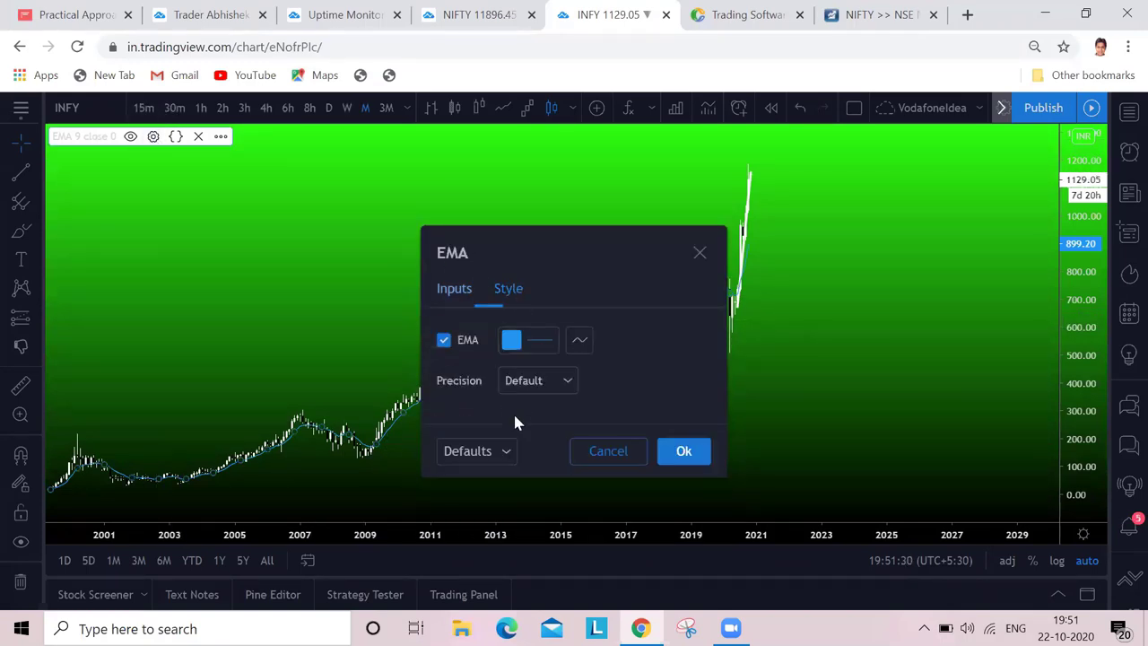
left_click(700, 252)
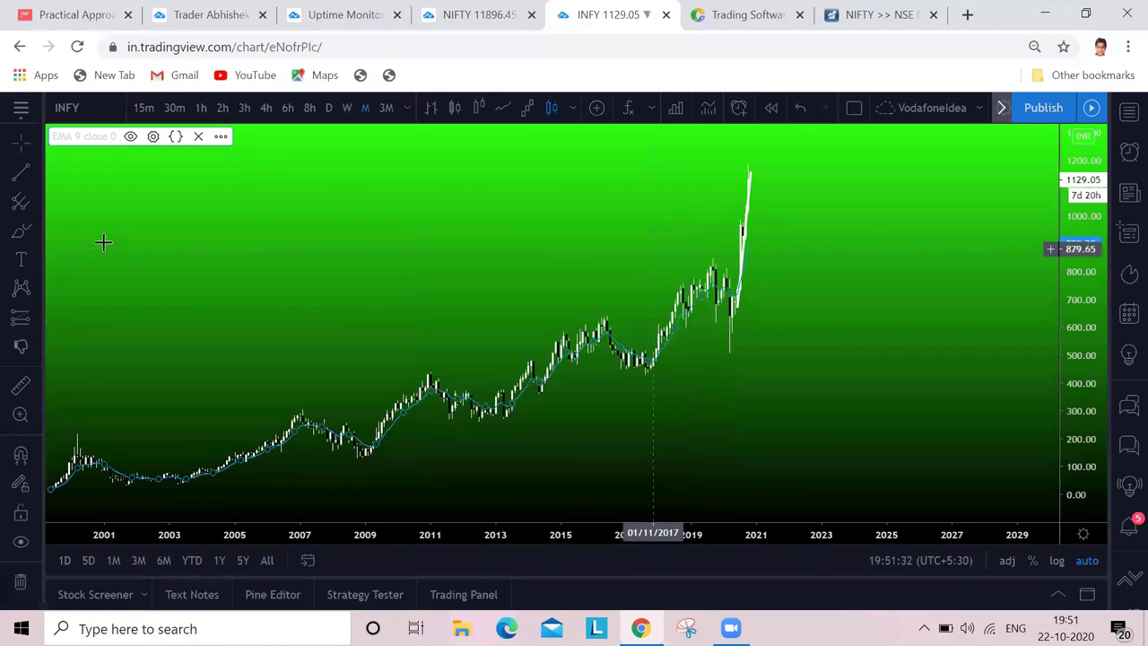
Draw an XABCD pattern on the INFY chart from X at about 129 in April 2009 to D at about 332 in December 2014.
left_click(34, 286)
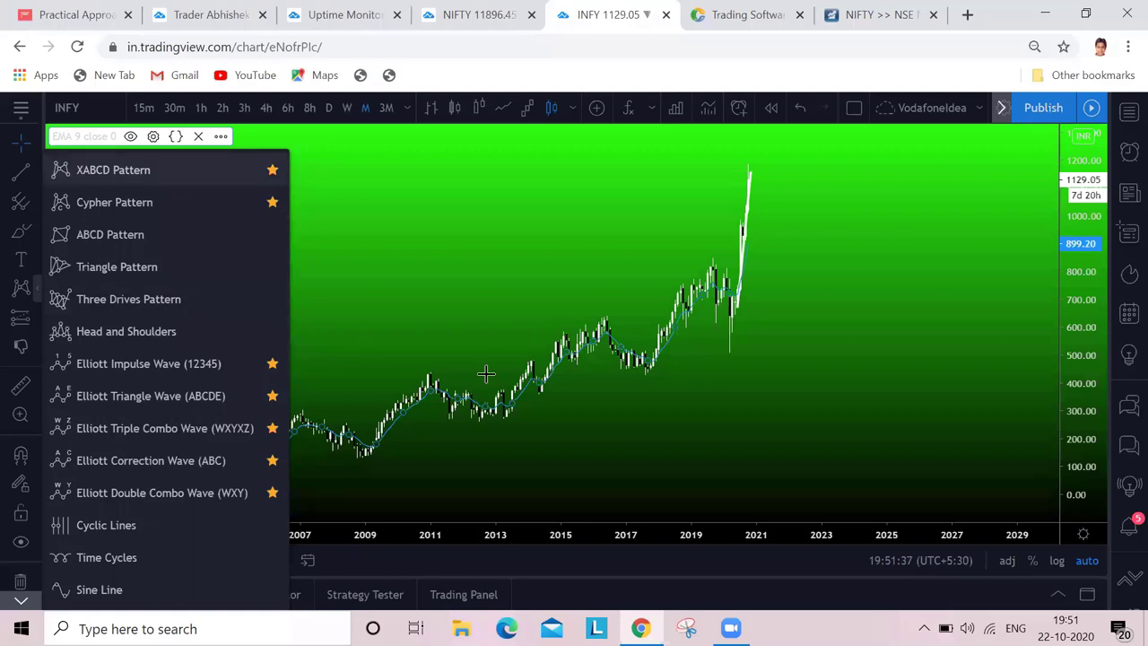
left_click(372, 455)
left_click(432, 374)
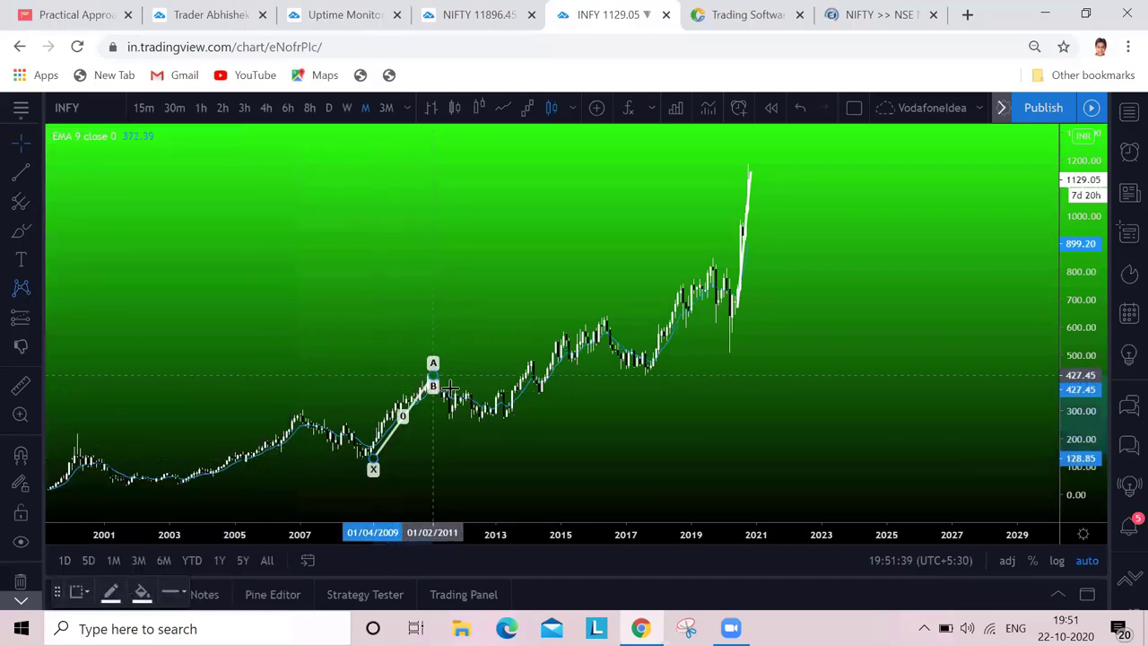
left_click(469, 410)
left_click(511, 333)
left_click(557, 405)
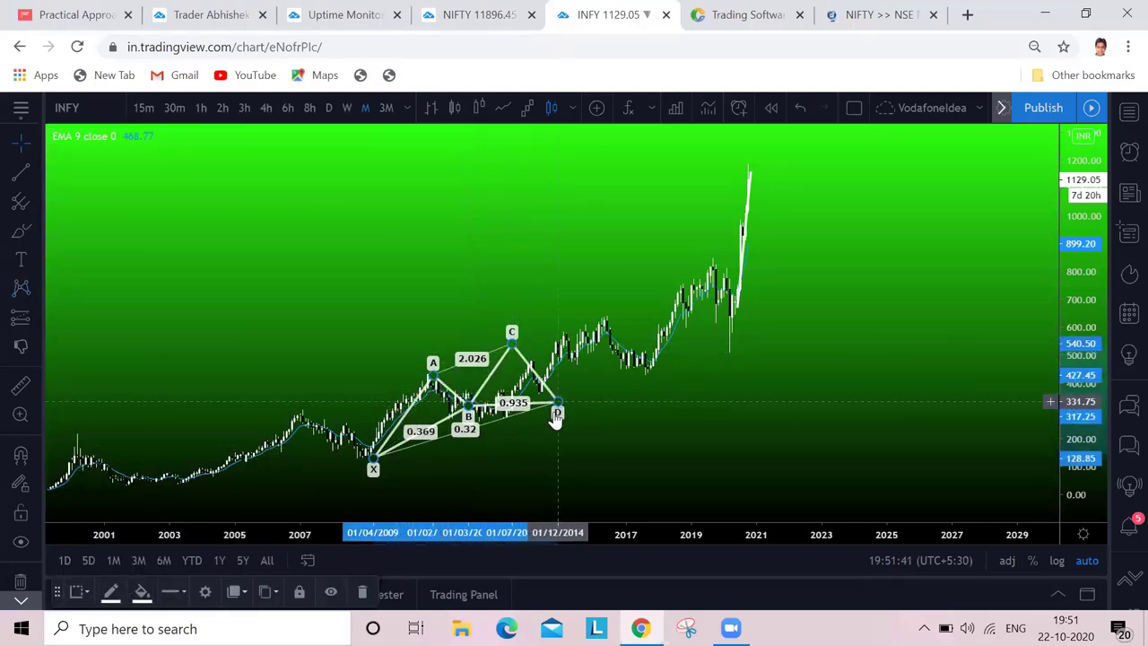
View the INFY chart's price history on the weekly interval and return to the monthly interval.
left_click(351, 109)
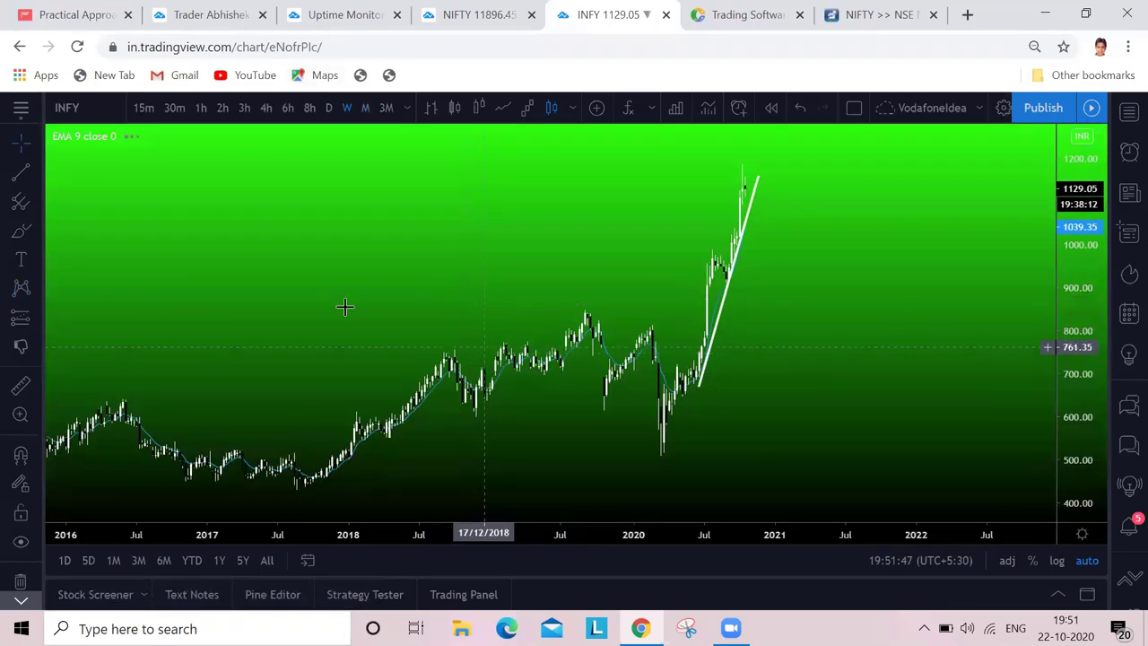
left_click_drag(345, 307, 637, 253)
scroll(651, 239, "up", 3)
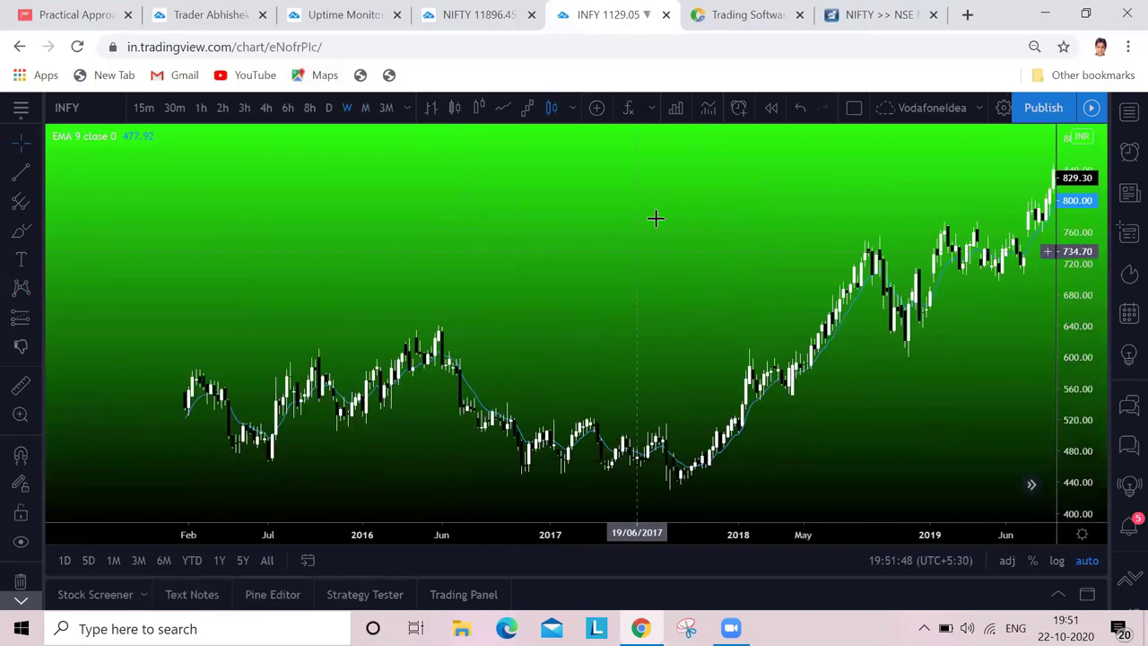
scroll(646, 212, "down", 3)
scroll(308, 292, "right", 5)
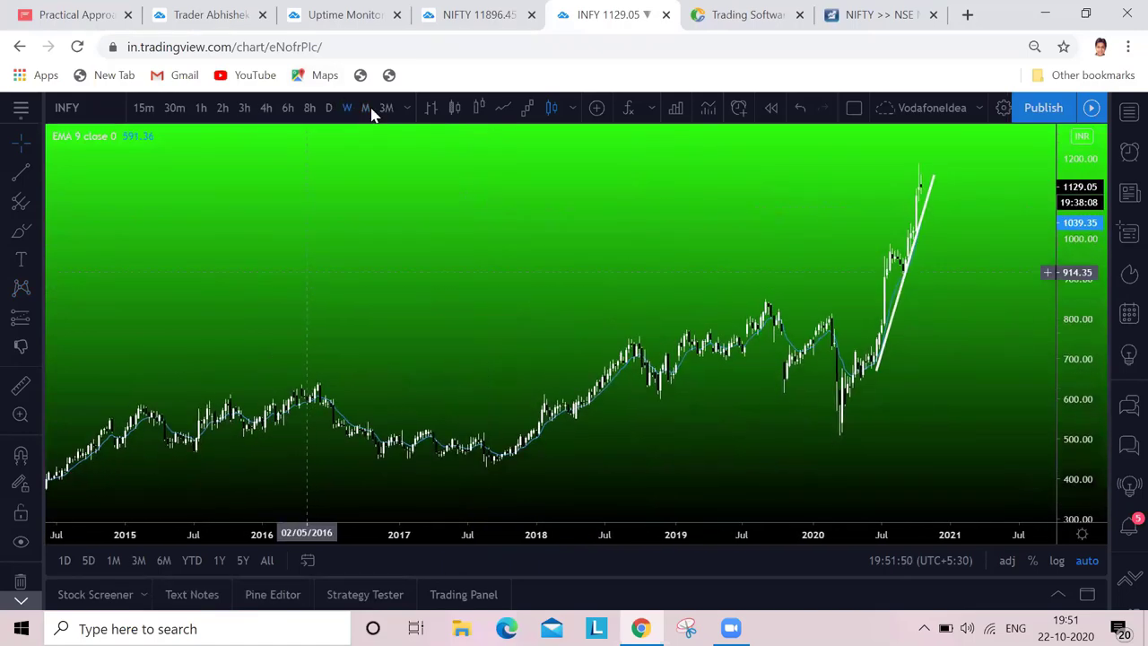
left_click(366, 108)
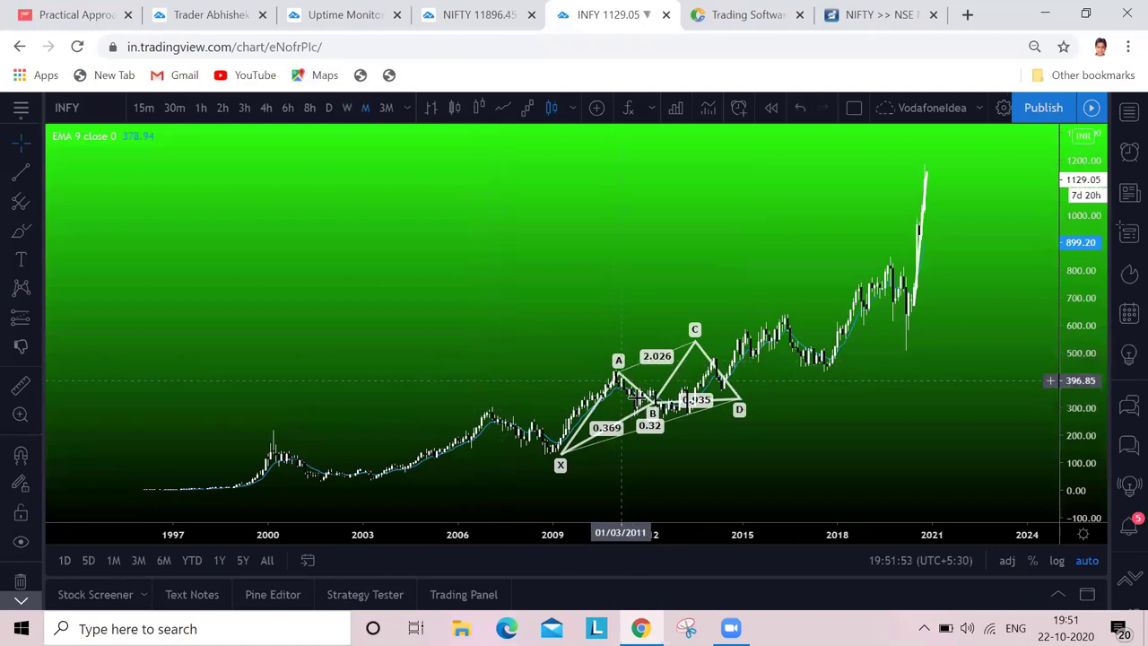
Set the XABCD pattern's visibility to include the Hours and Weeks intervals and exclude Days.
right_click(636, 395)
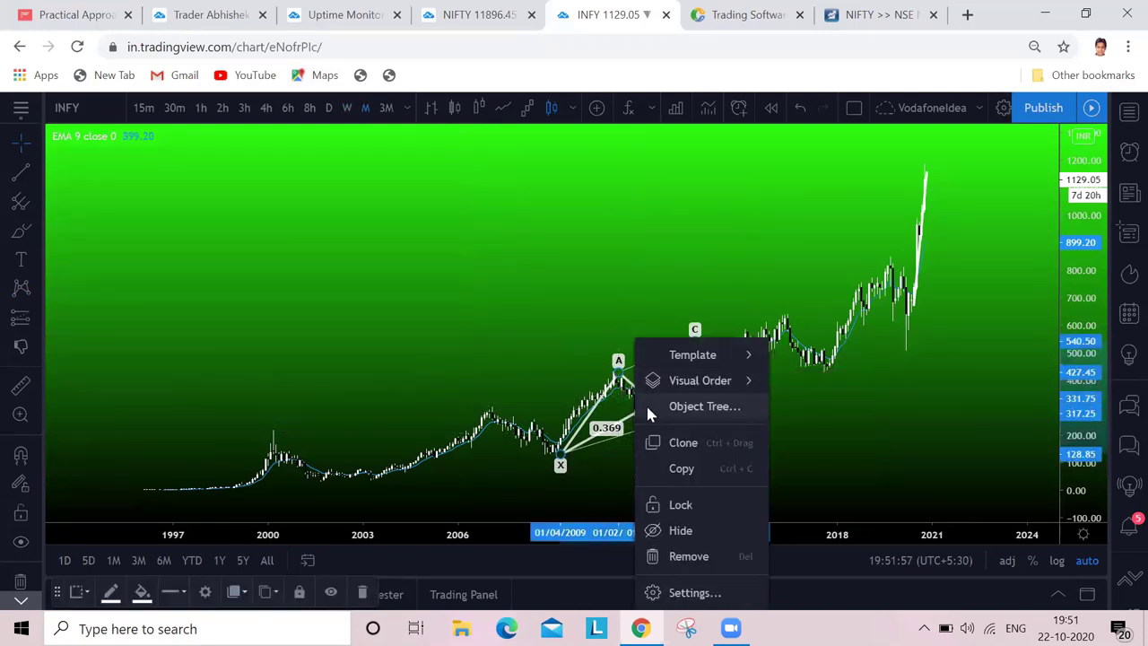
left_click(668, 593)
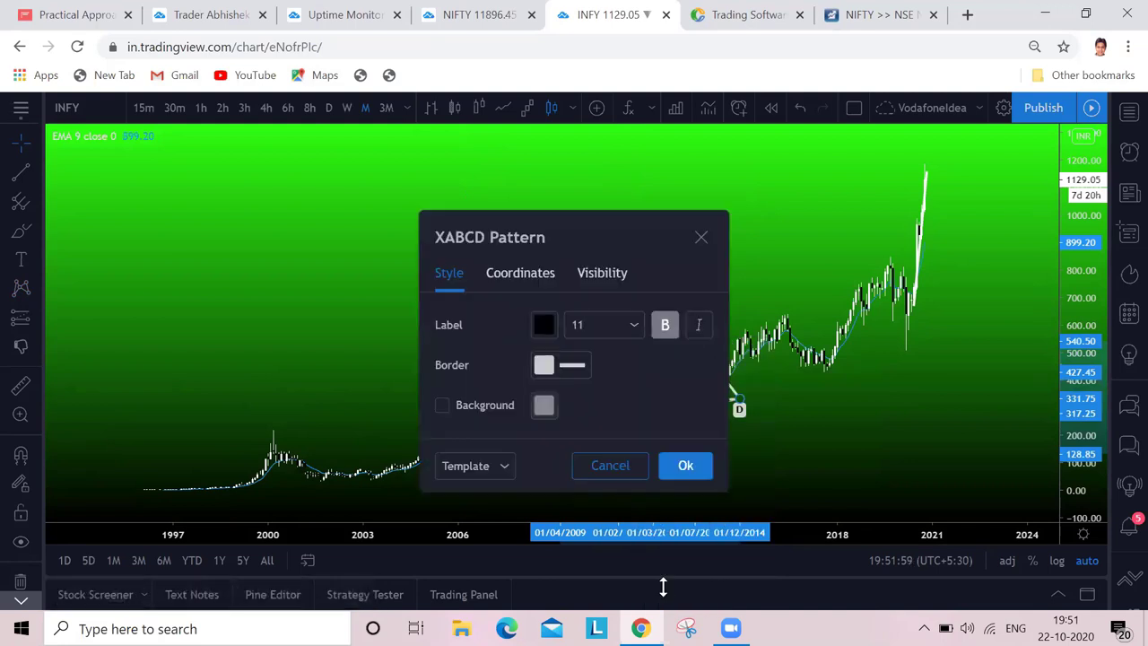
left_click(600, 274)
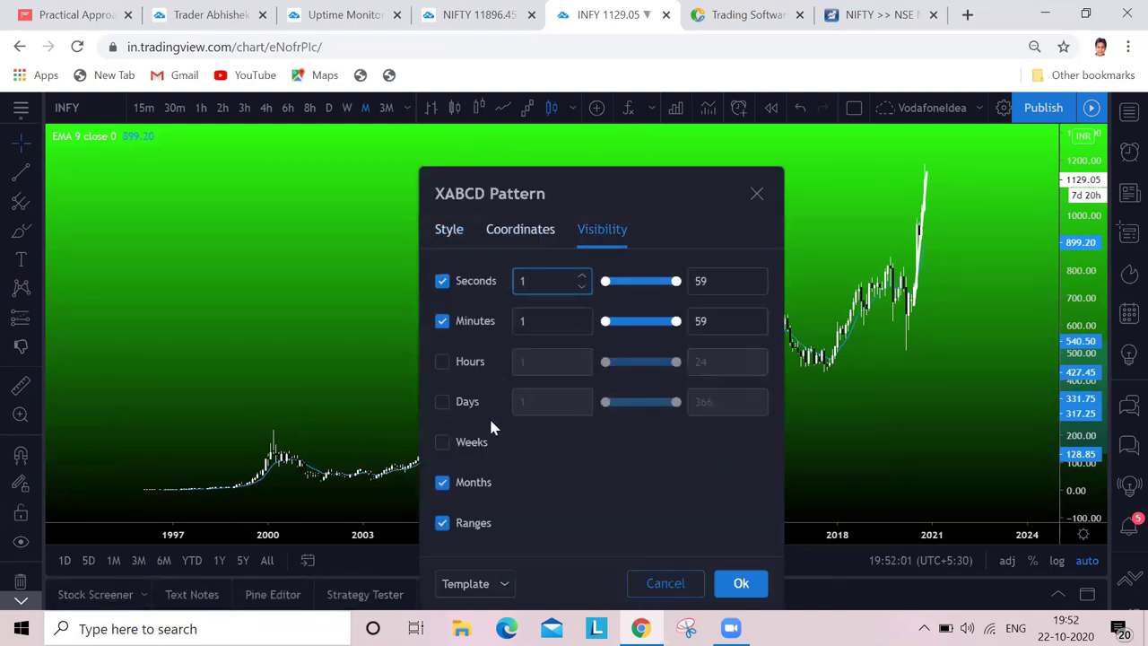
left_click(435, 190)
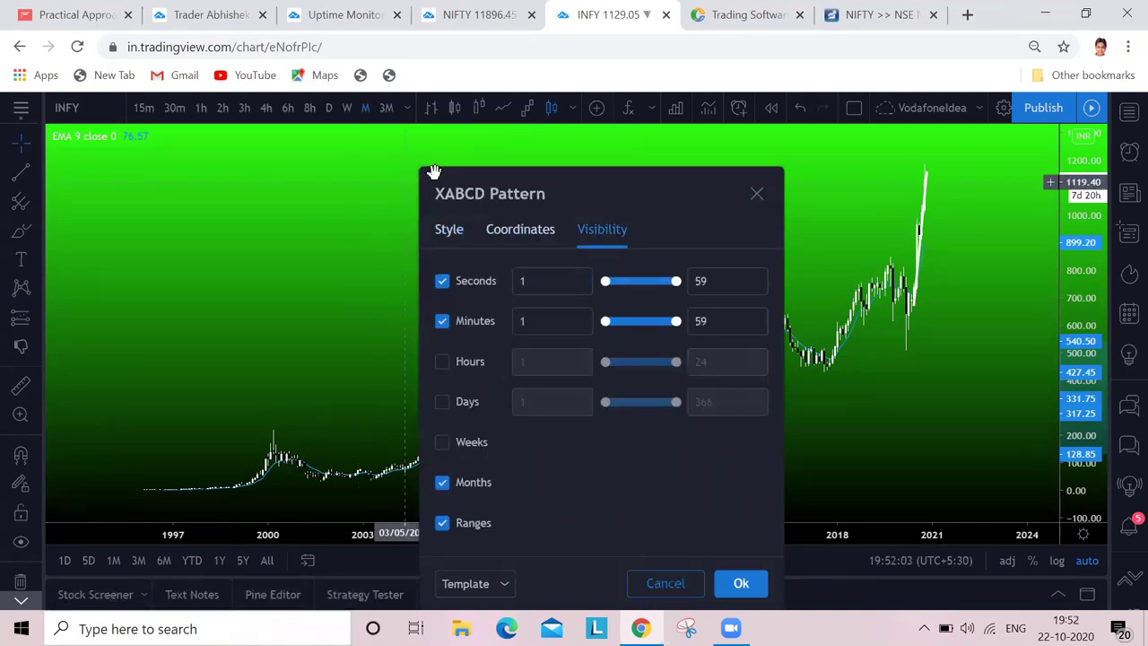
left_click_drag(444, 182, 263, 108)
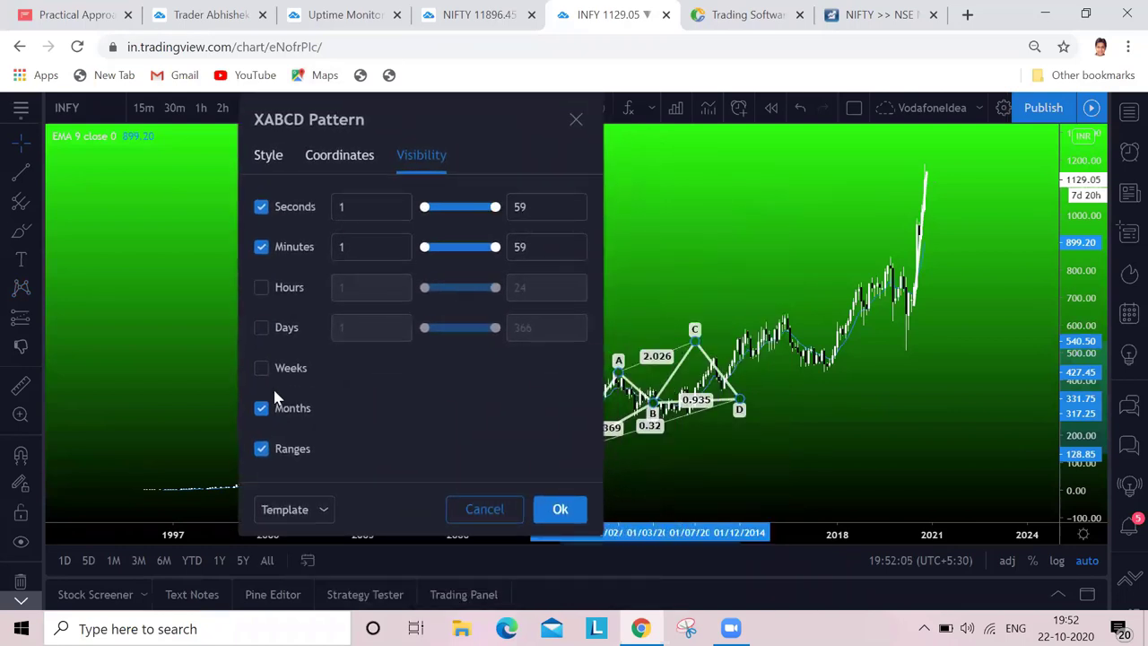
left_click(262, 324)
left_click(260, 284)
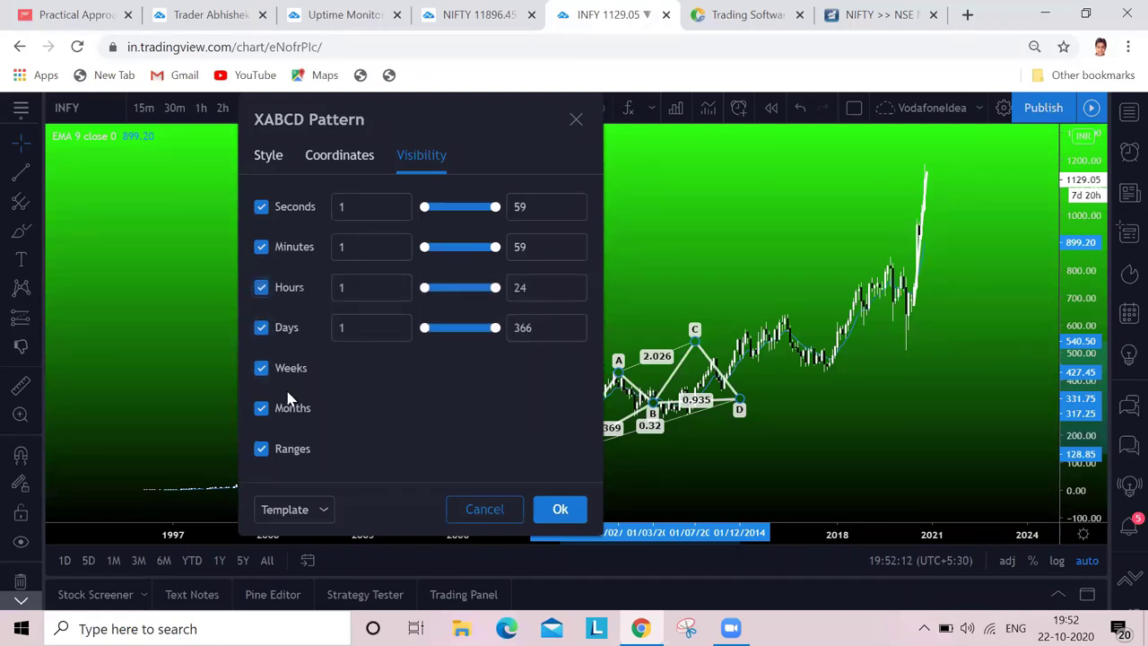
left_click(262, 328)
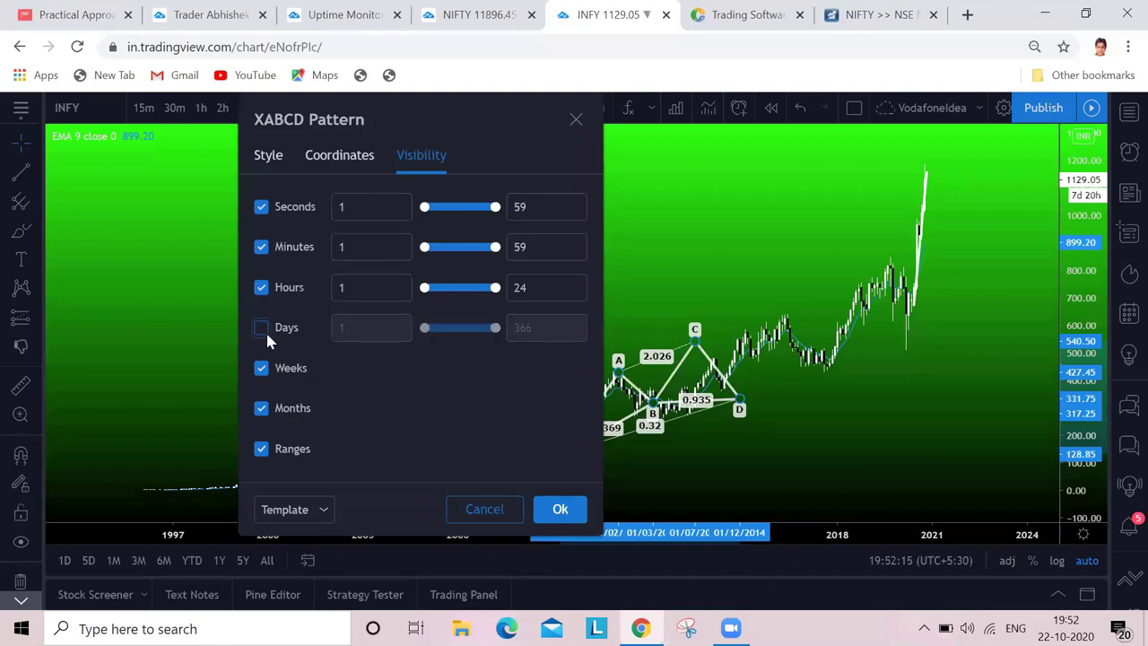
key("Escape")
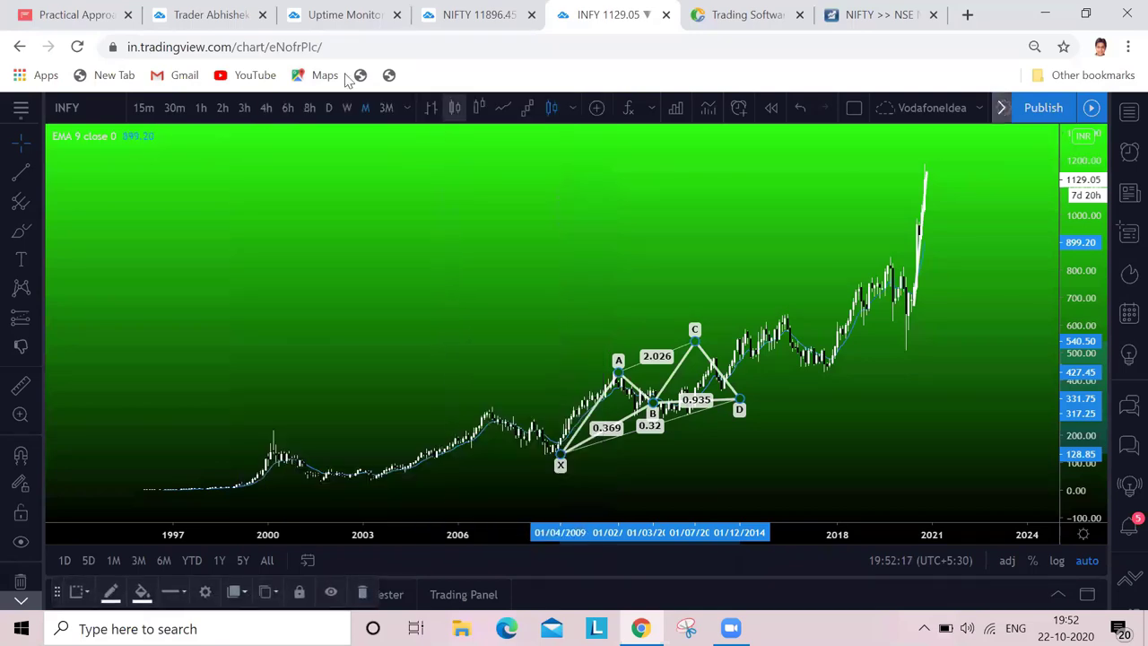
Examine the XABCD pattern and its object options on the weekly INFY chart, leaving the pattern without changes.
left_click(347, 108)
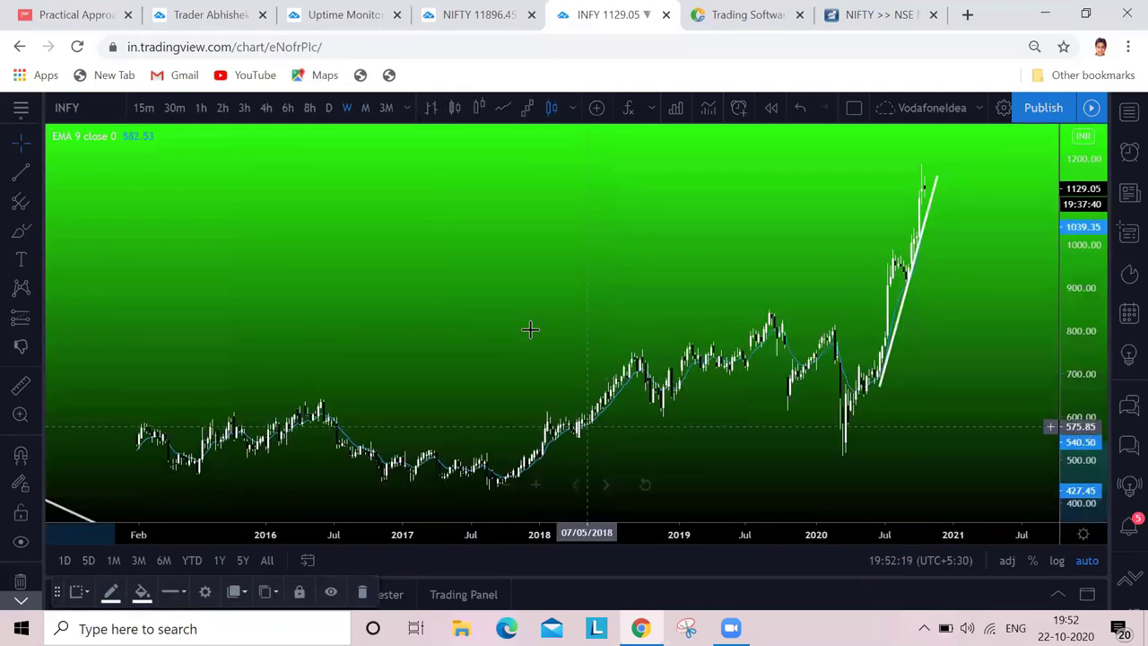
left_click_drag(500, 257, 674, 245)
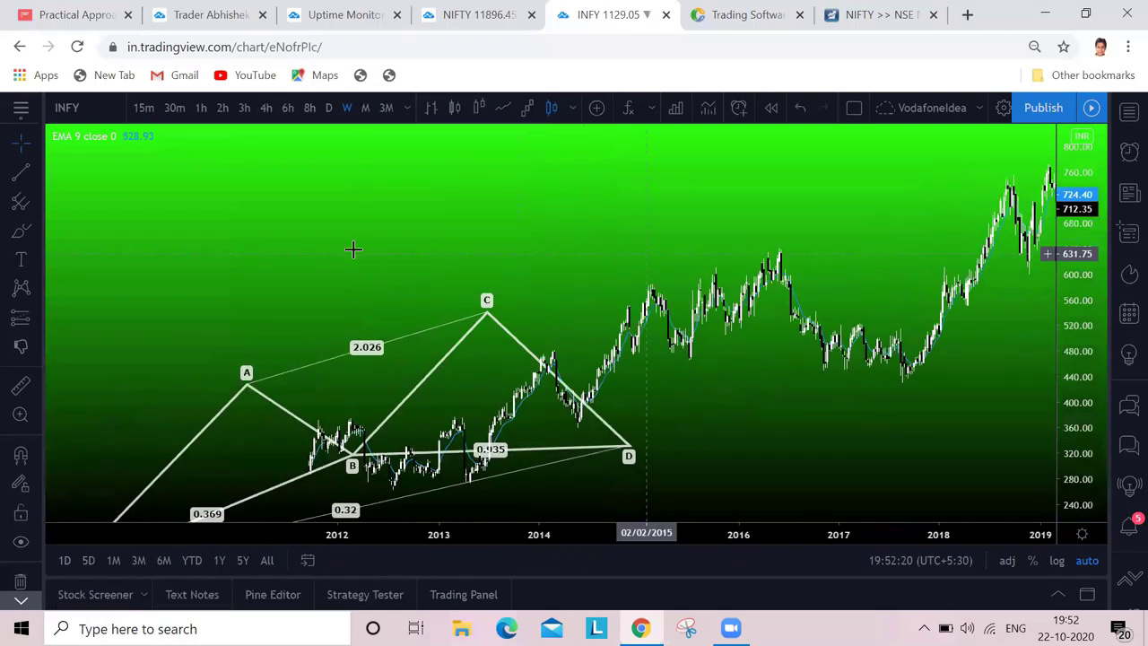
left_click_drag(495, 198, 632, 270)
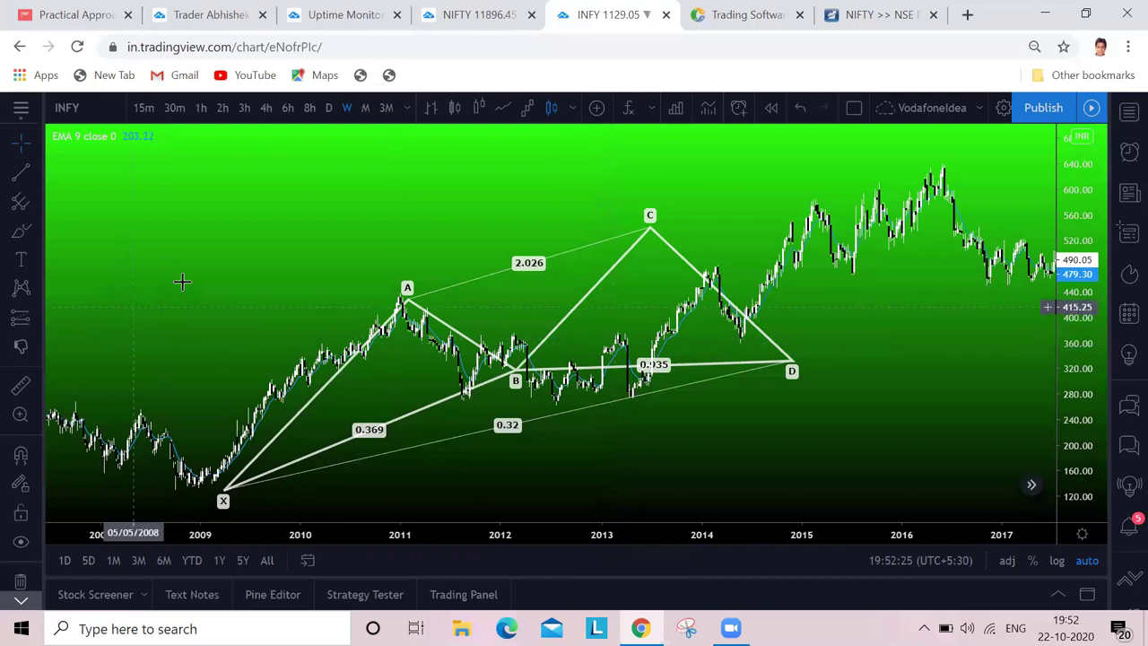
right_click(580, 249)
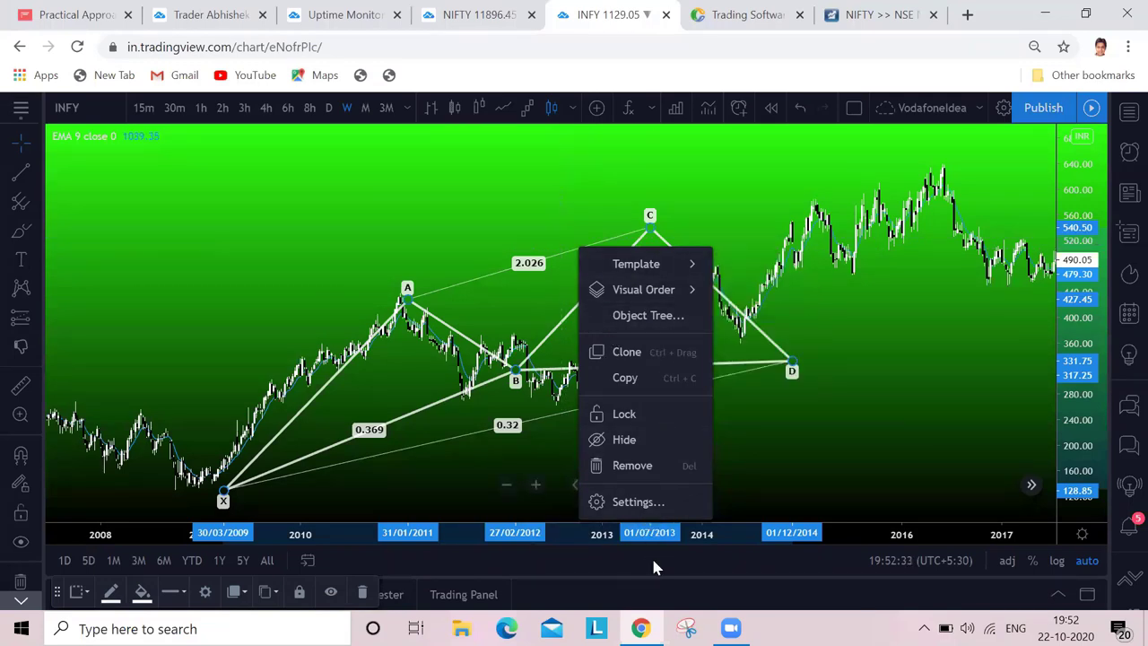
left_click(984, 563)
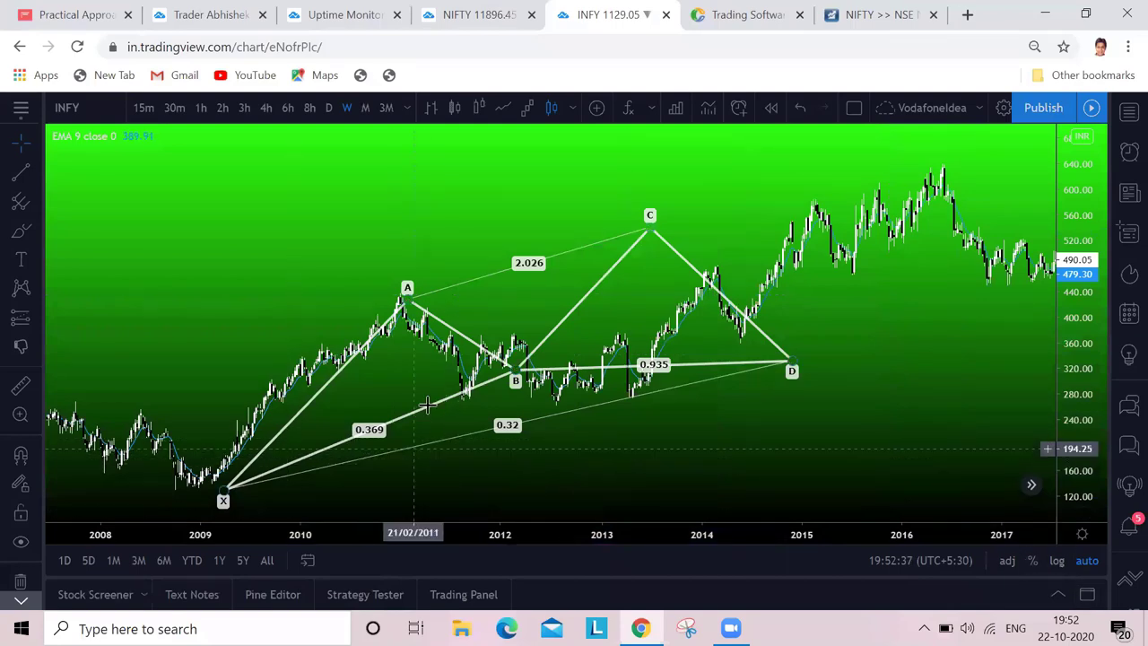
Switch the INFY price scale to logarithmic and display the full price history.
scroll(436, 290, "down", 4)
scroll(516, 225, "down", 10)
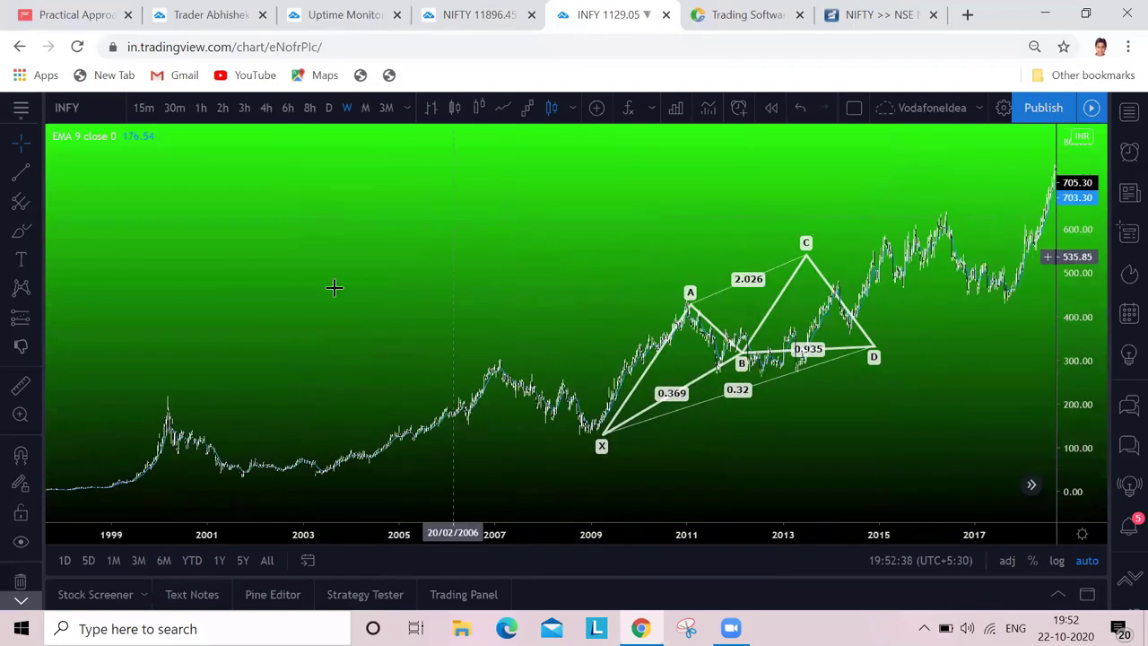
left_click(1057, 560)
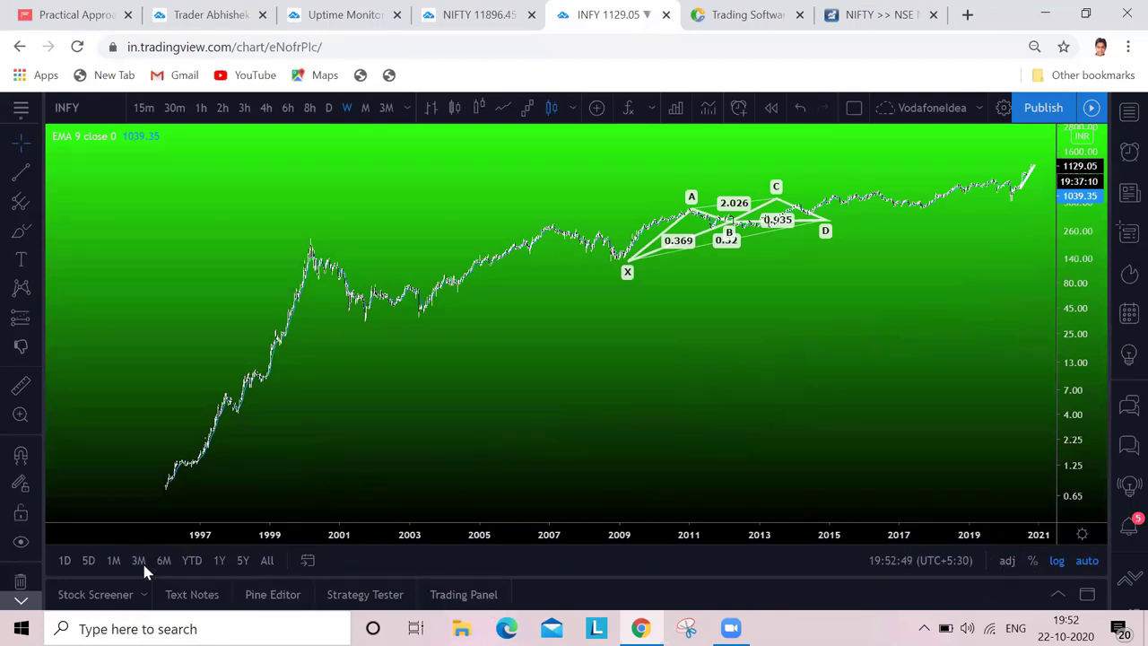
left_click(265, 562)
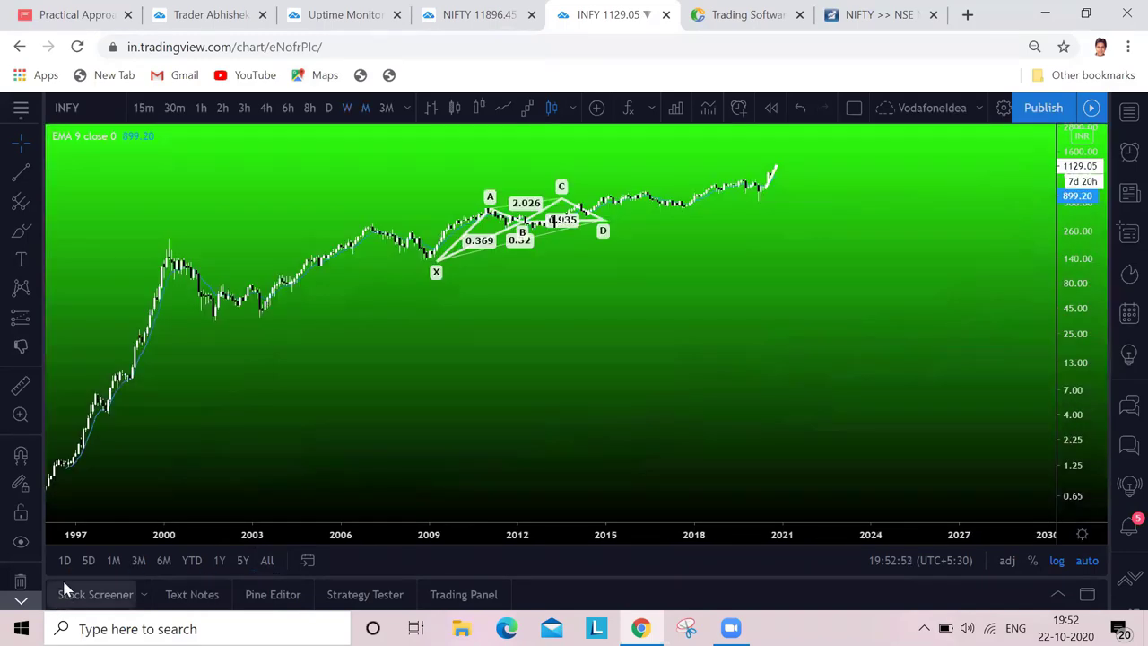
Set the INFY chart to the 1-day range and look back through its one-minute prices to 20 October 2020.
left_click(64, 562)
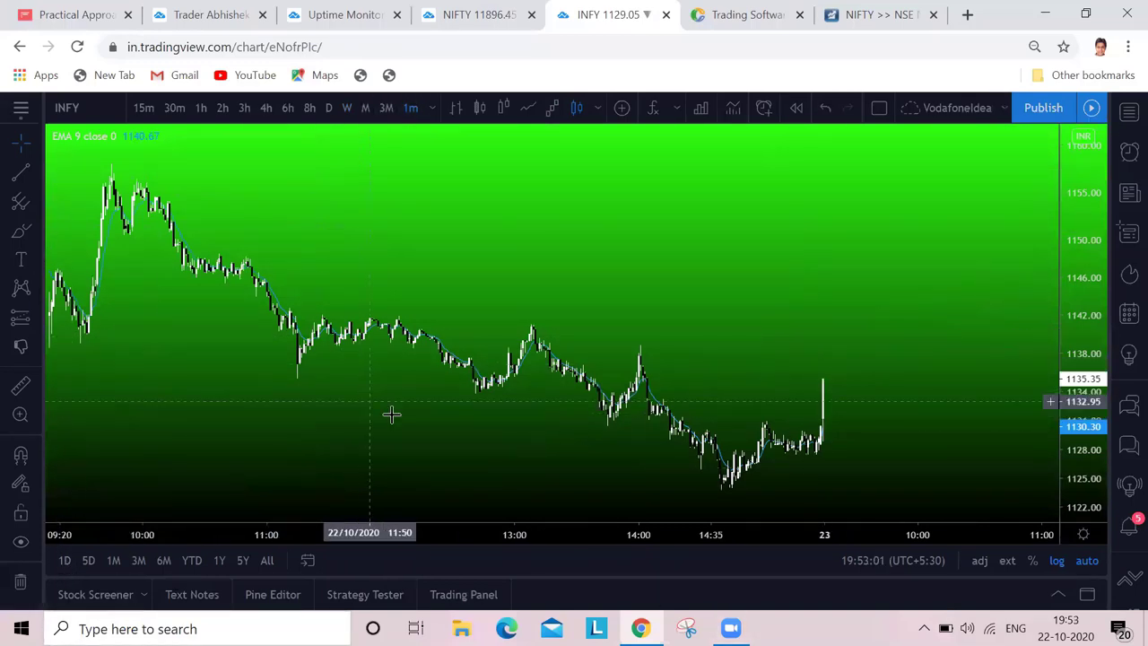
left_click_drag(643, 254, 751, 238)
left_click_drag(465, 229, 651, 230)
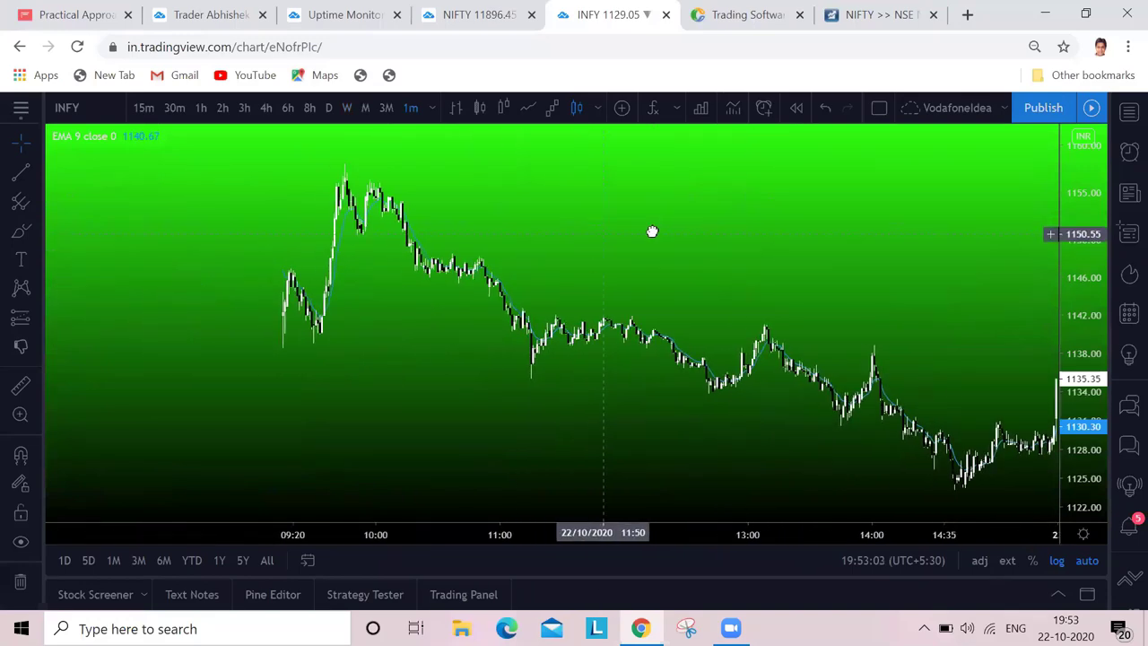
left_click_drag(58, 299, 403, 282)
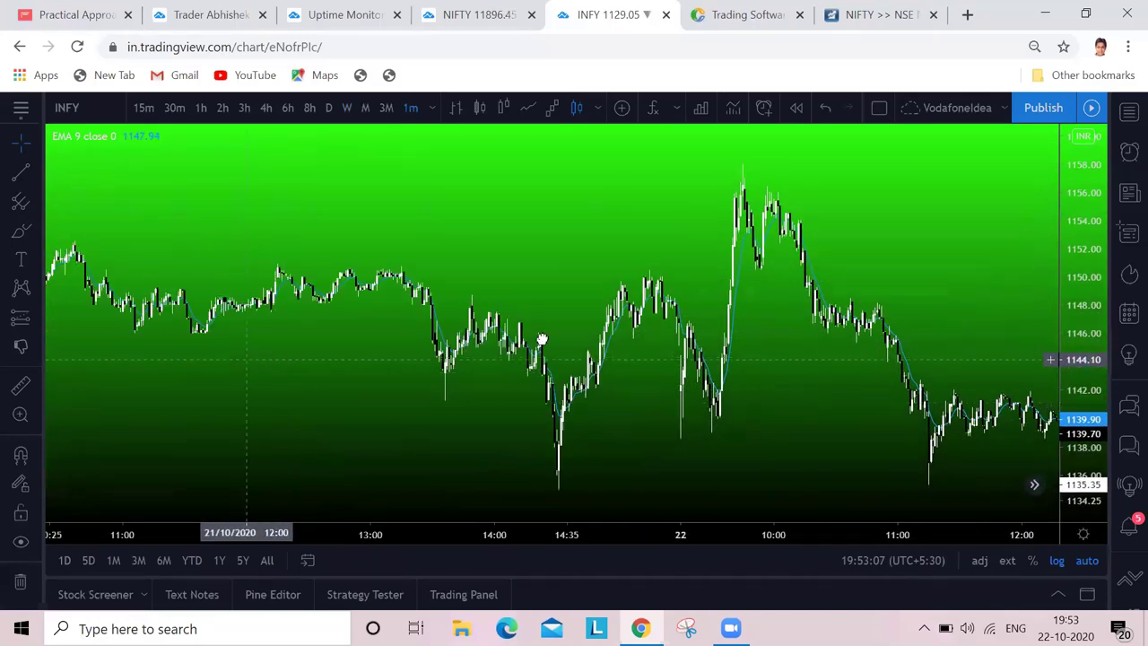
left_click_drag(266, 356, 523, 356)
left_click_drag(325, 376, 371, 376)
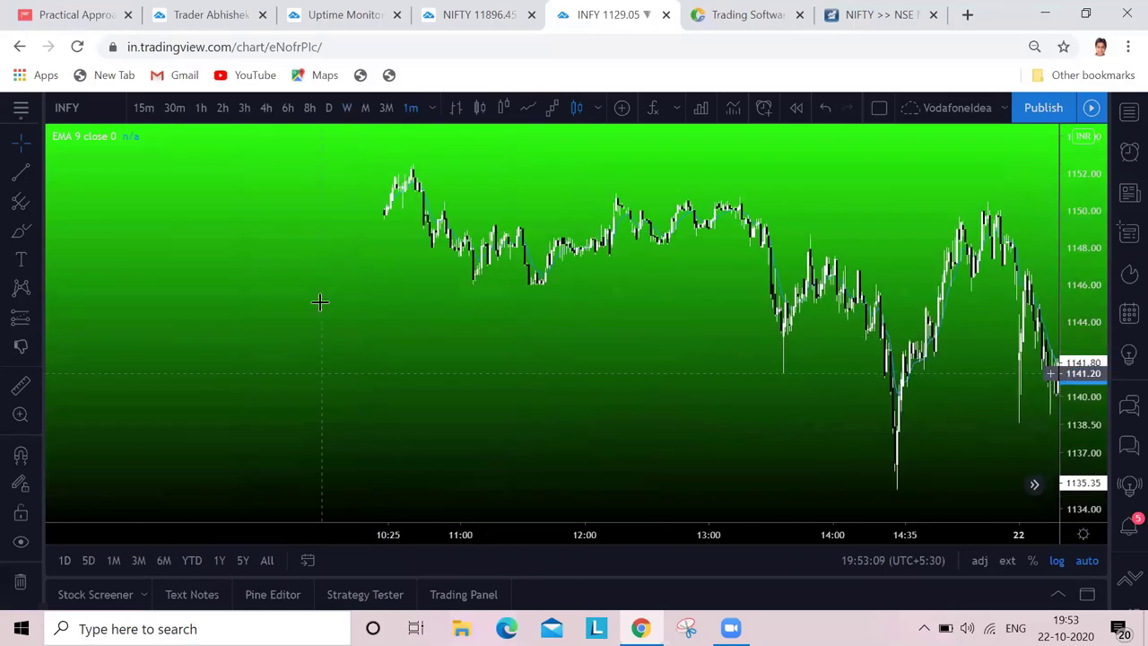
left_click_drag(170, 317, 469, 318)
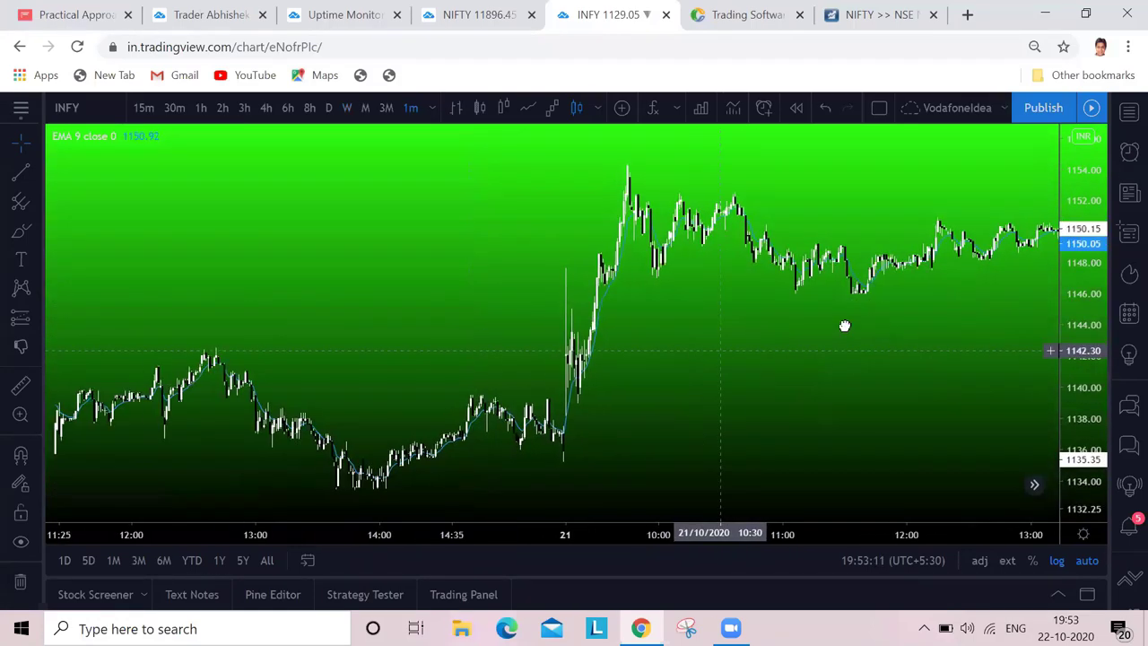
left_click_drag(201, 376, 333, 377)
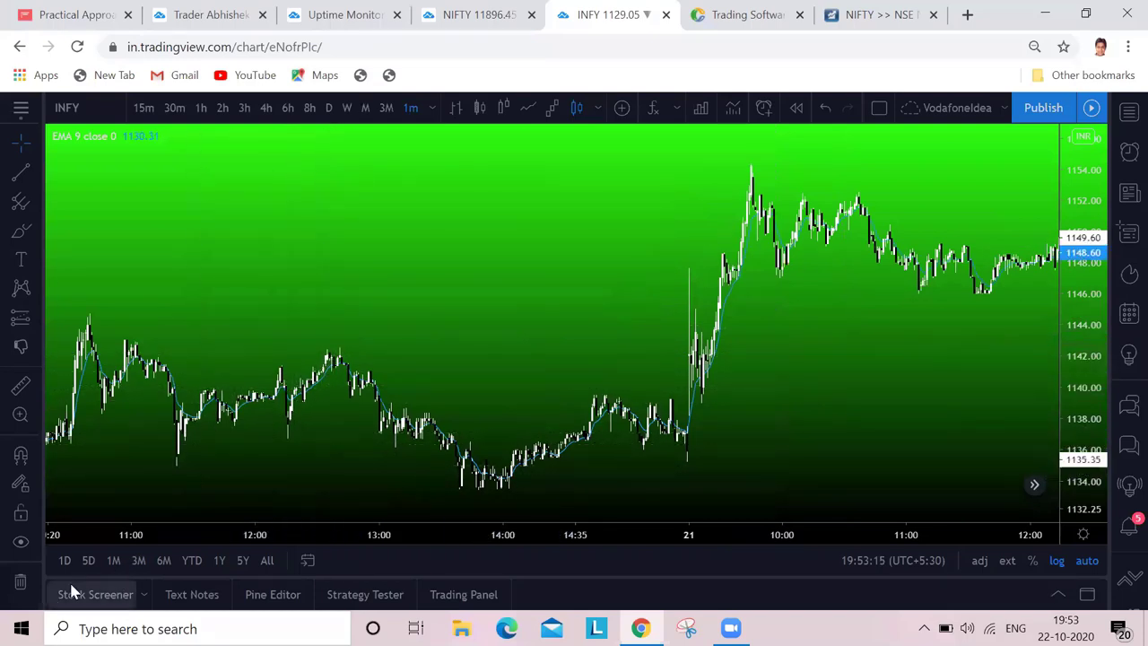
Try the Go to date function with 2020-10-22, look back at the 19 October prices and return to the latest bar.
left_click(307, 561)
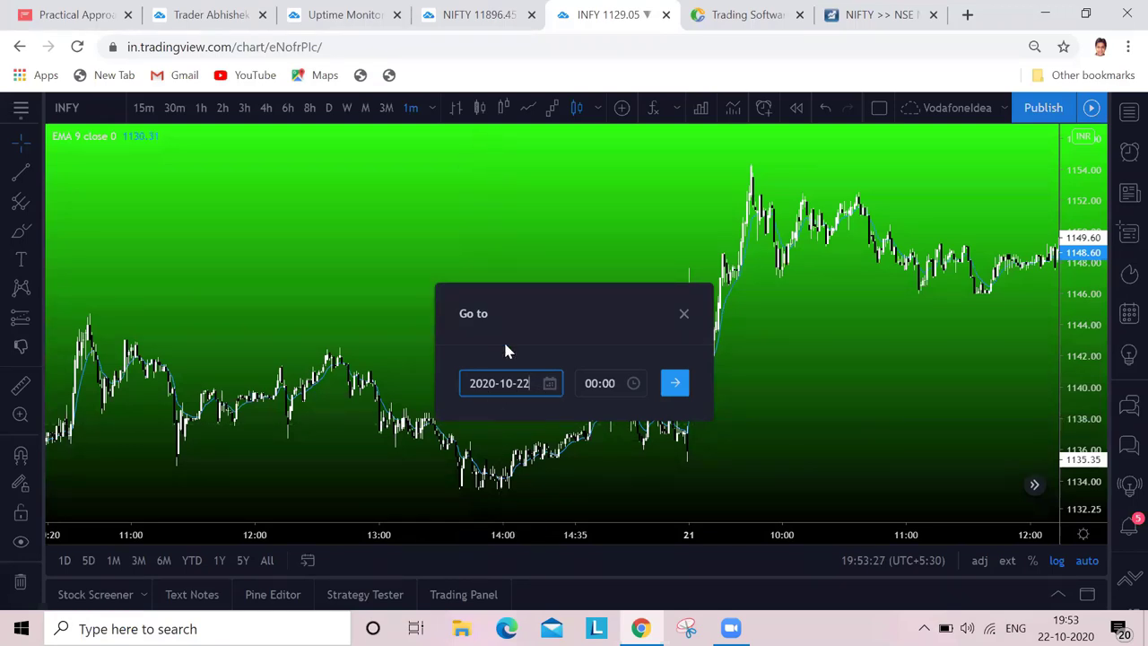
left_click(685, 313)
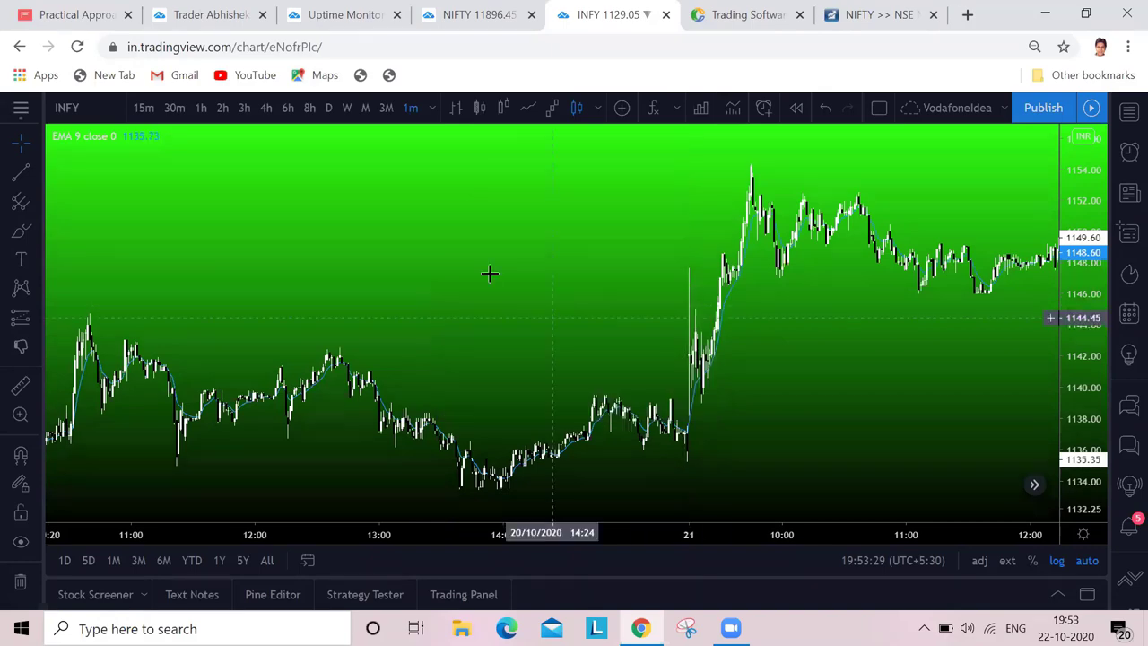
left_click_drag(334, 248, 658, 227)
left_click_drag(335, 300, 713, 293)
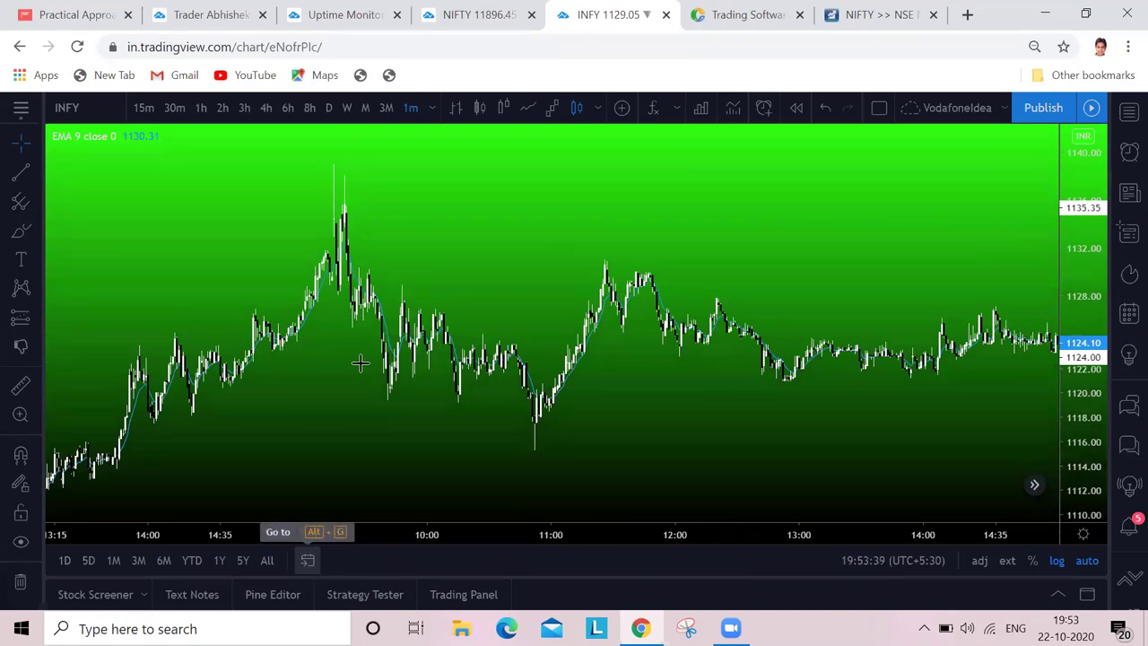
left_click(307, 561)
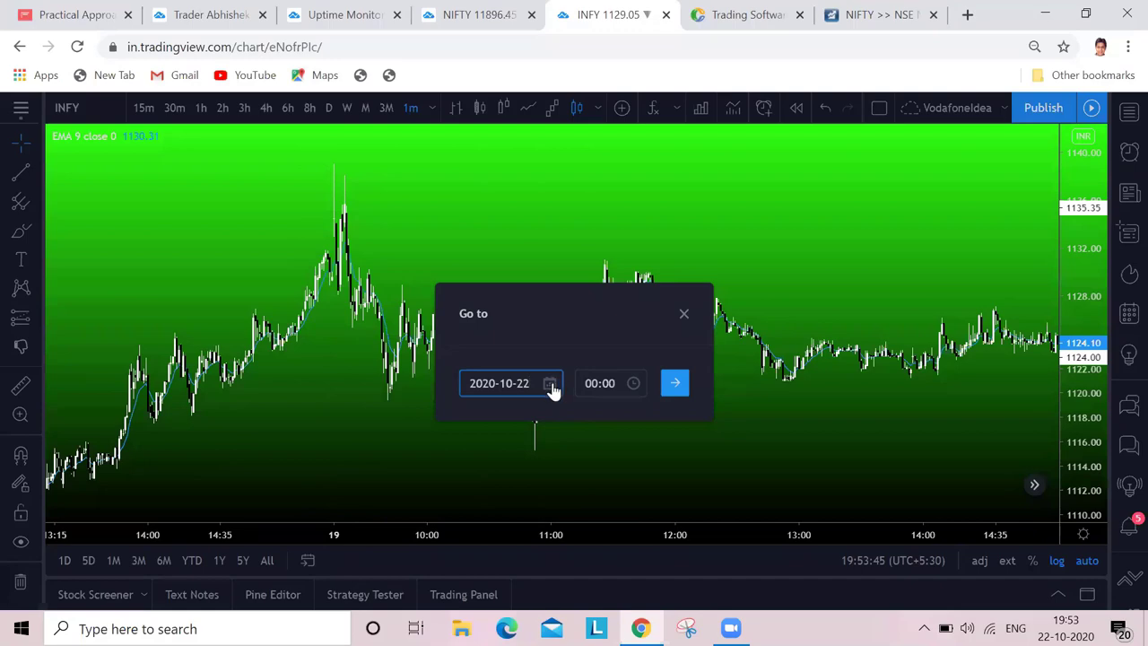
key("Return")
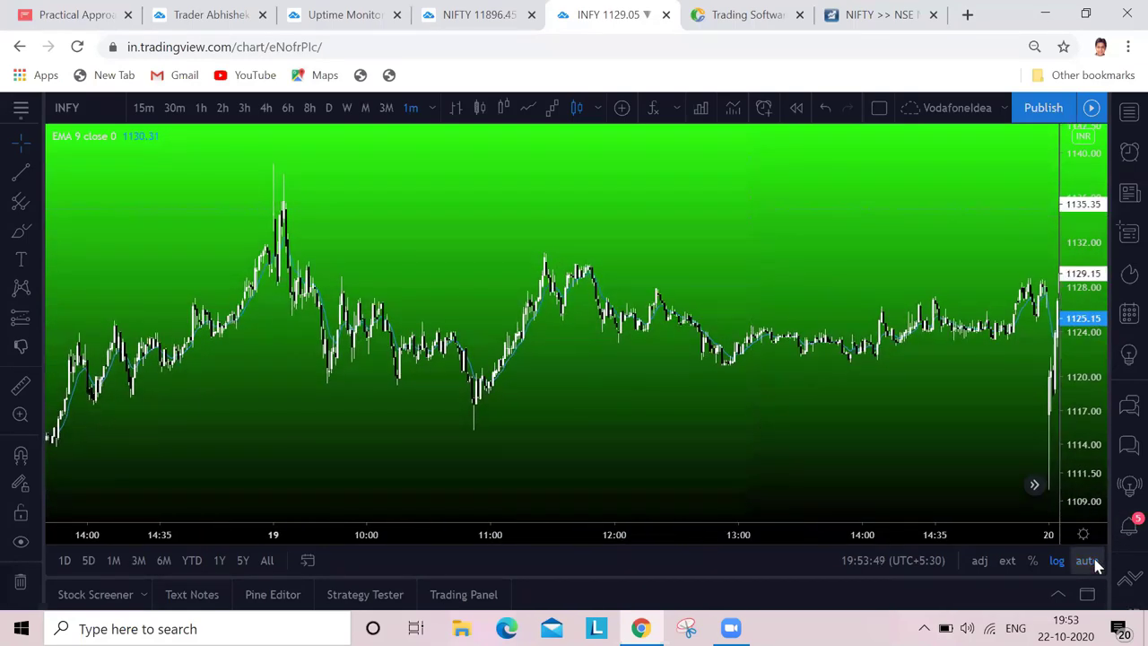
left_click(1035, 486)
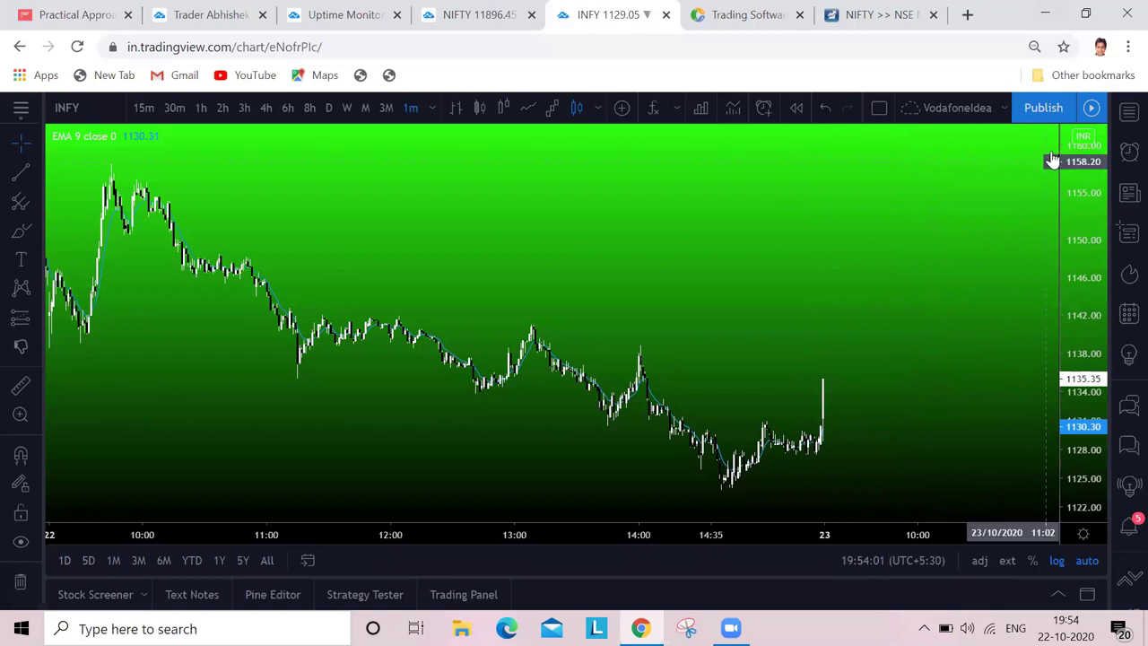
View the introduction to video idea publishing and dismiss it without recording.
left_click(1093, 109)
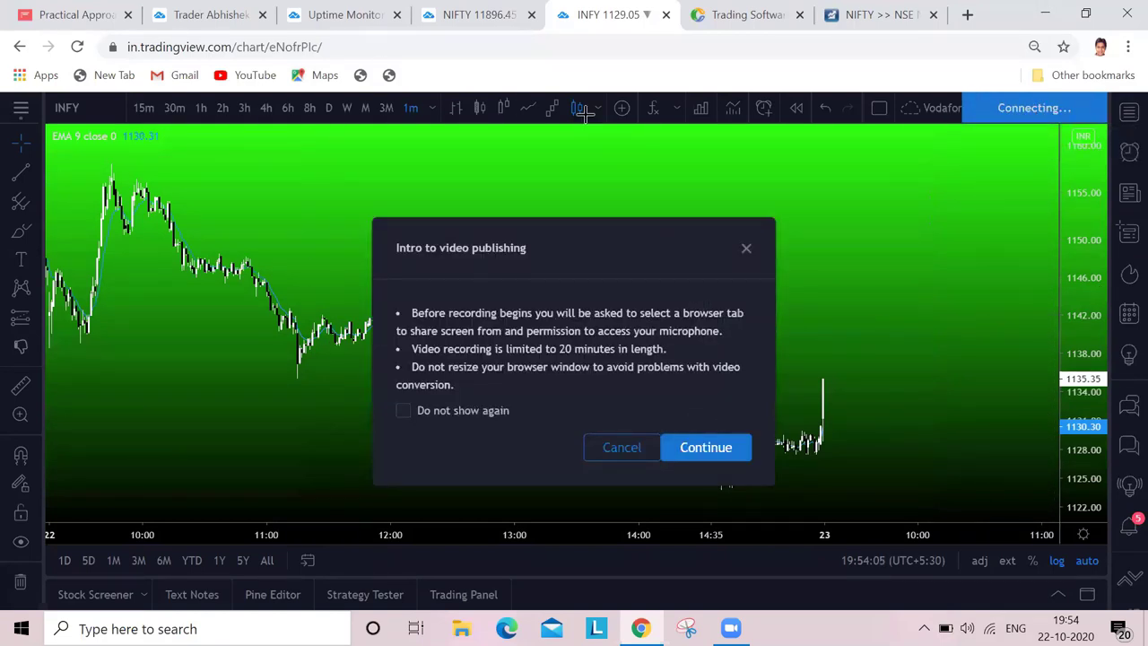
left_click(746, 251)
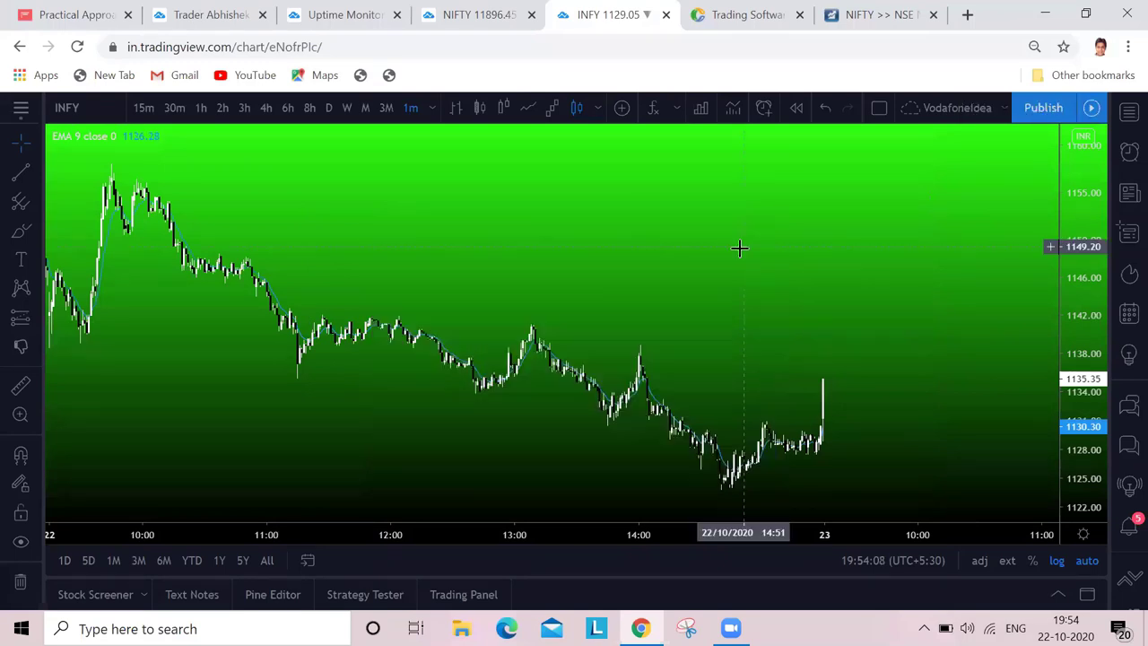
Look over the recently used chart layouts and the account options, and open the What's New list.
left_click(21, 110)
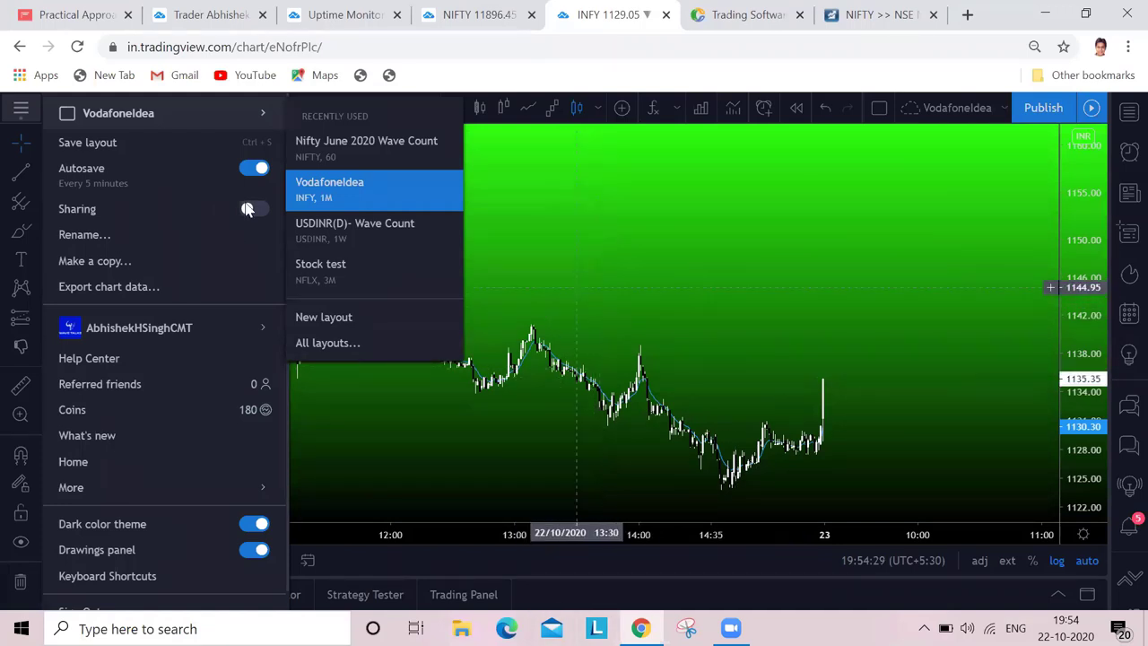
mouse_move(251, 110)
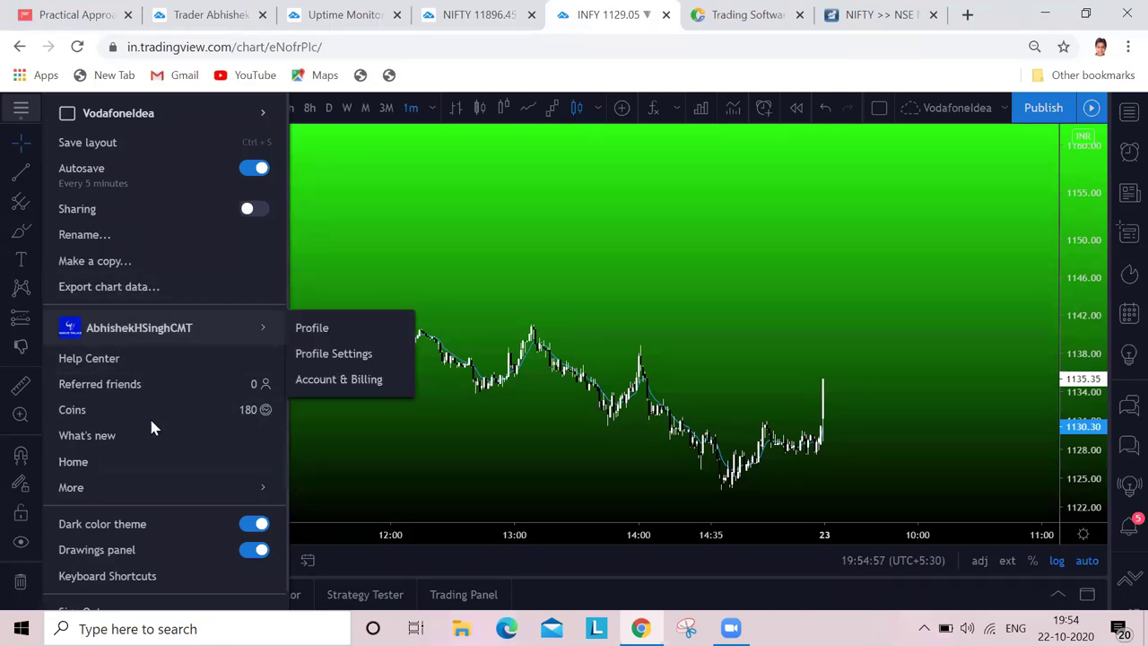
mouse_move(143, 315)
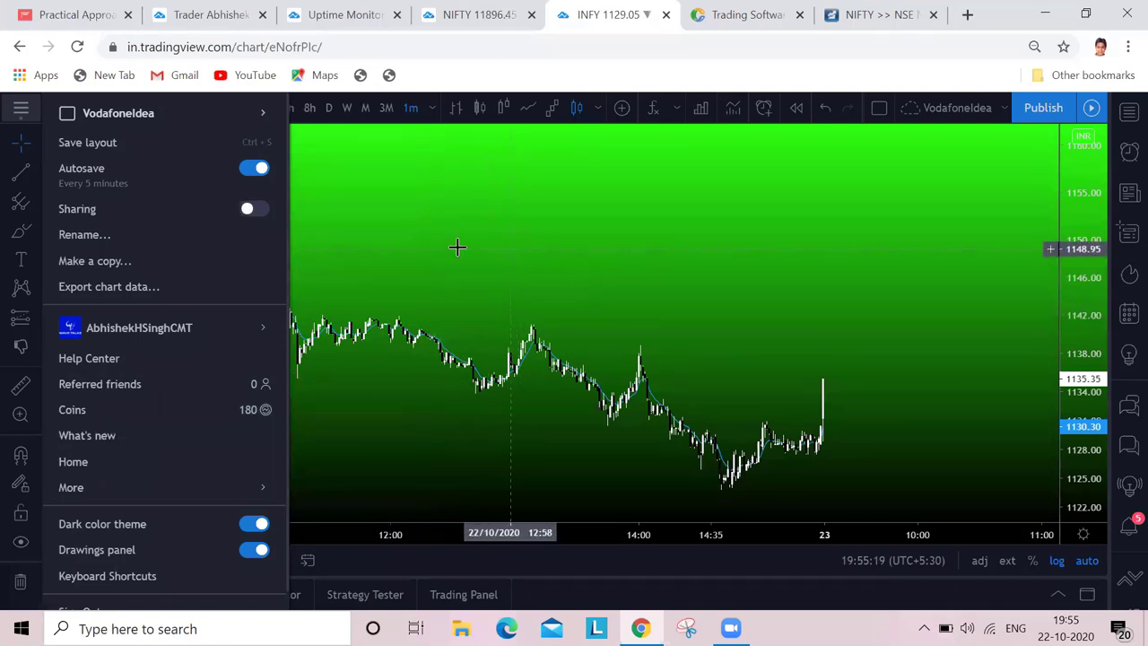
mouse_move(53, 112)
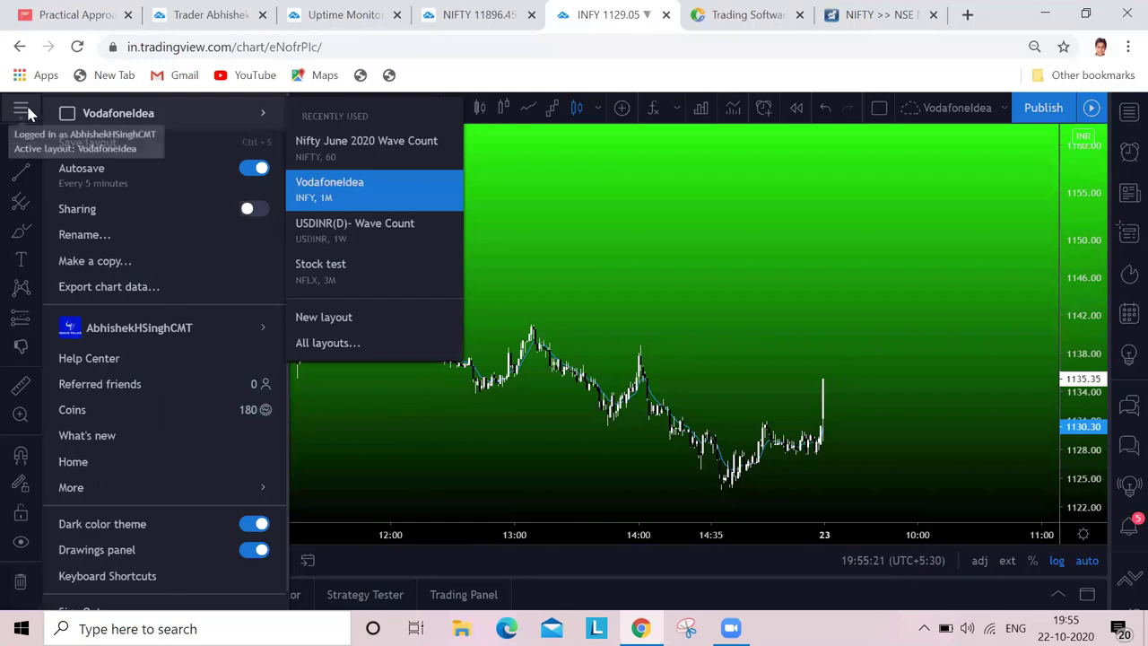
left_click(112, 435)
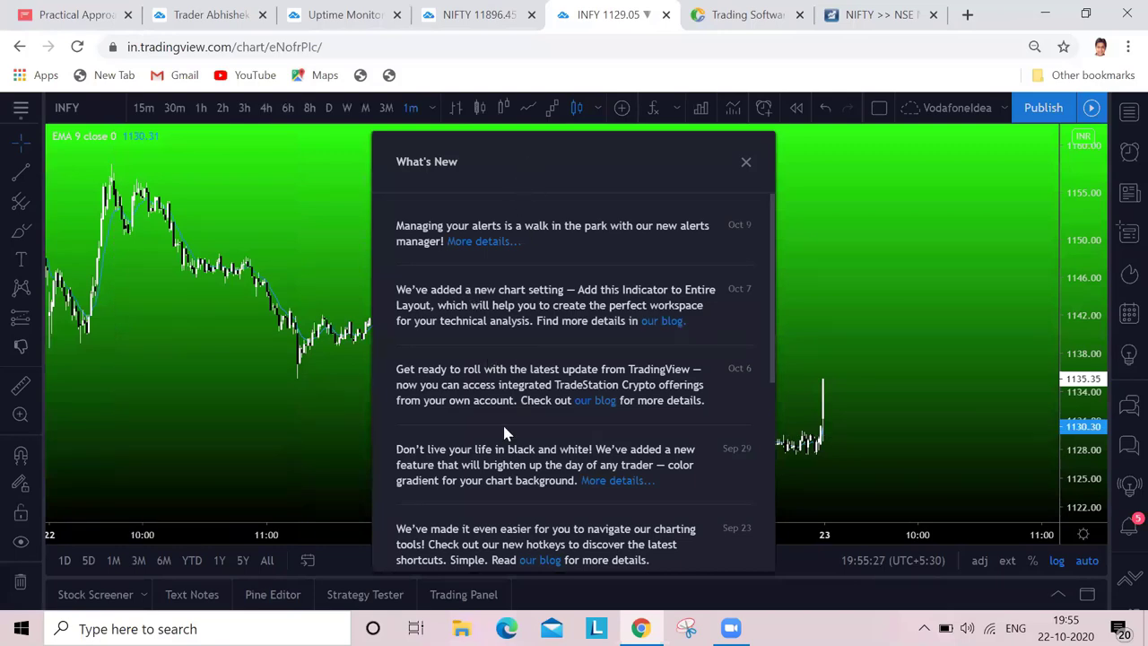
Read through the What's New announcements, close the list and look over the main menu's color theme and drawings options.
left_click_drag(597, 170, 587, 71)
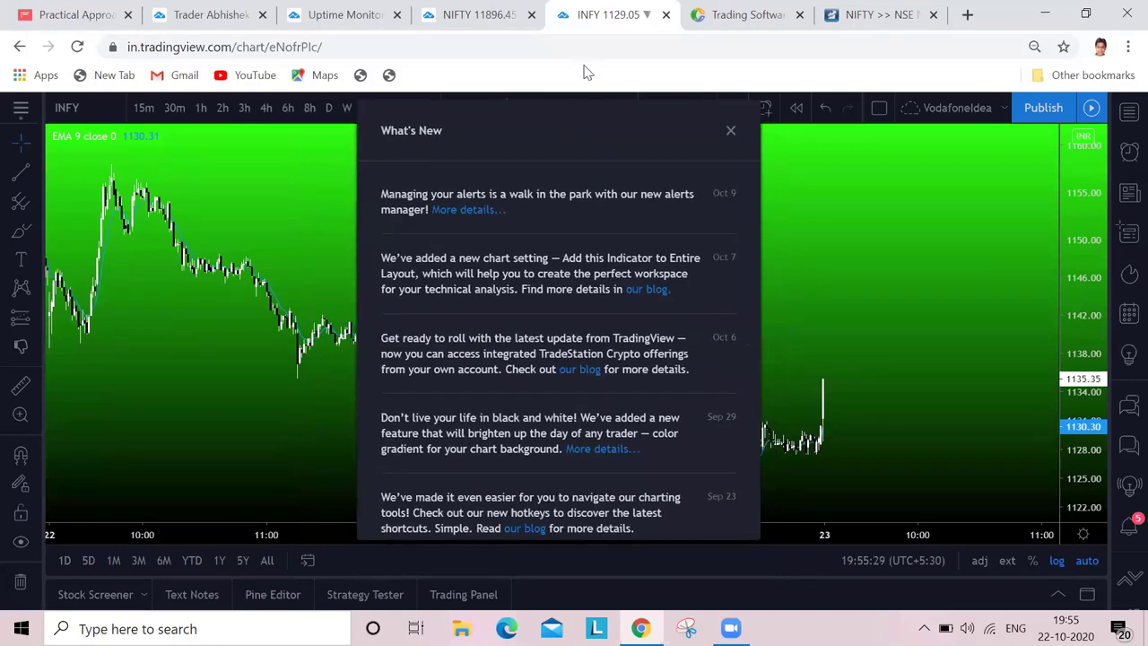
left_click(730, 130)
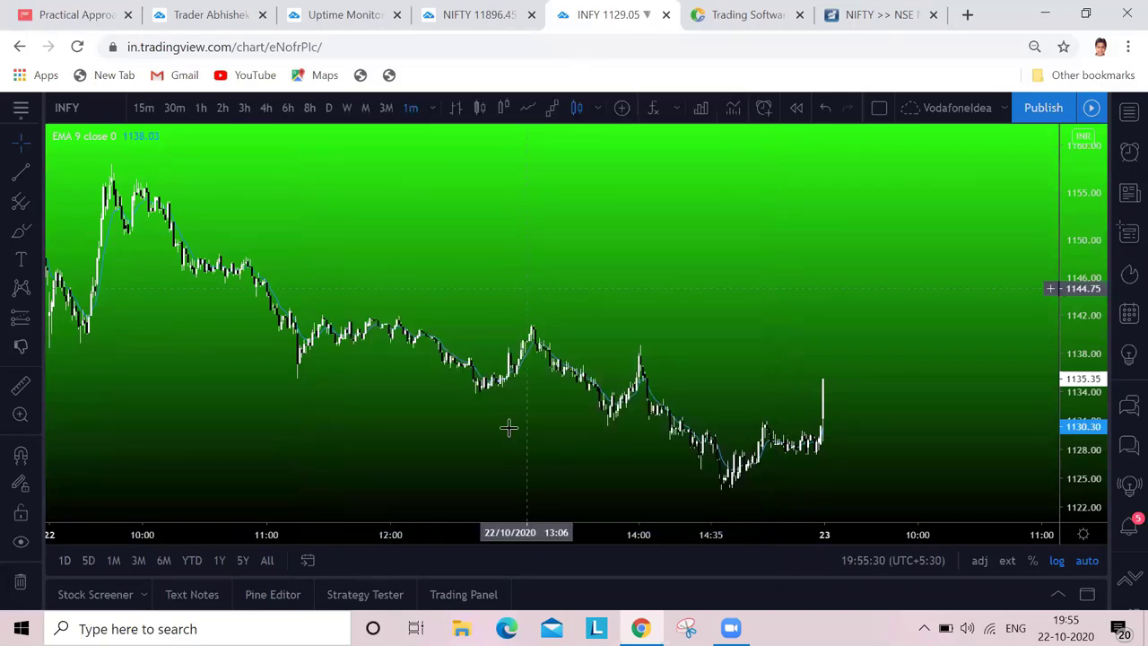
left_click(21, 108)
left_click(145, 436)
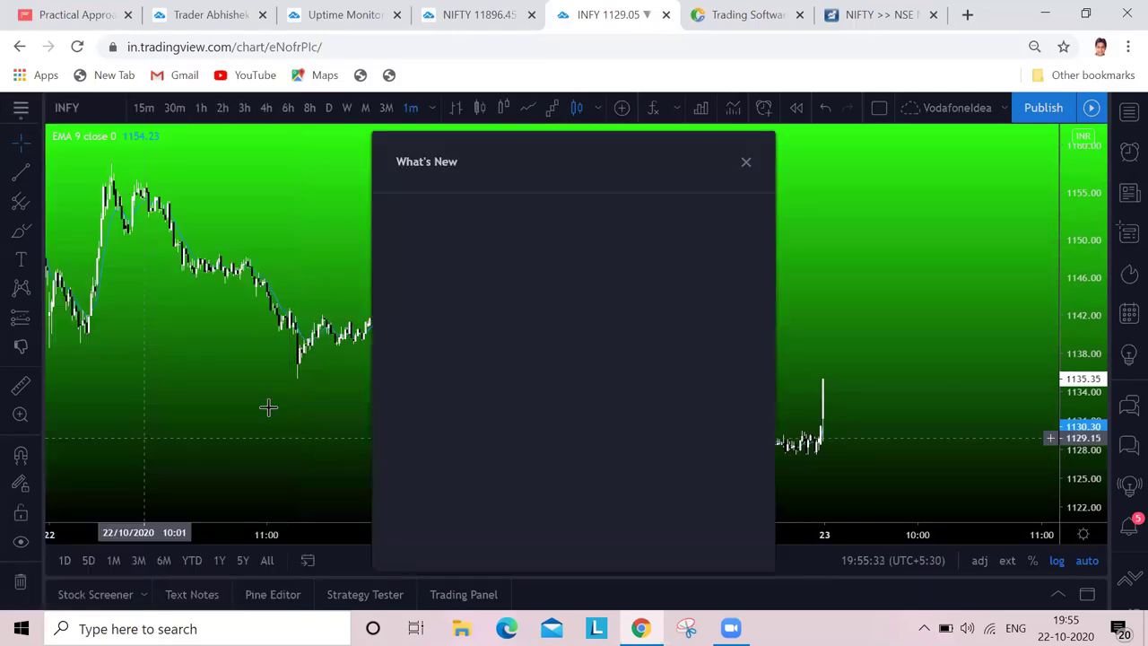
scroll(686, 289, "down", 3)
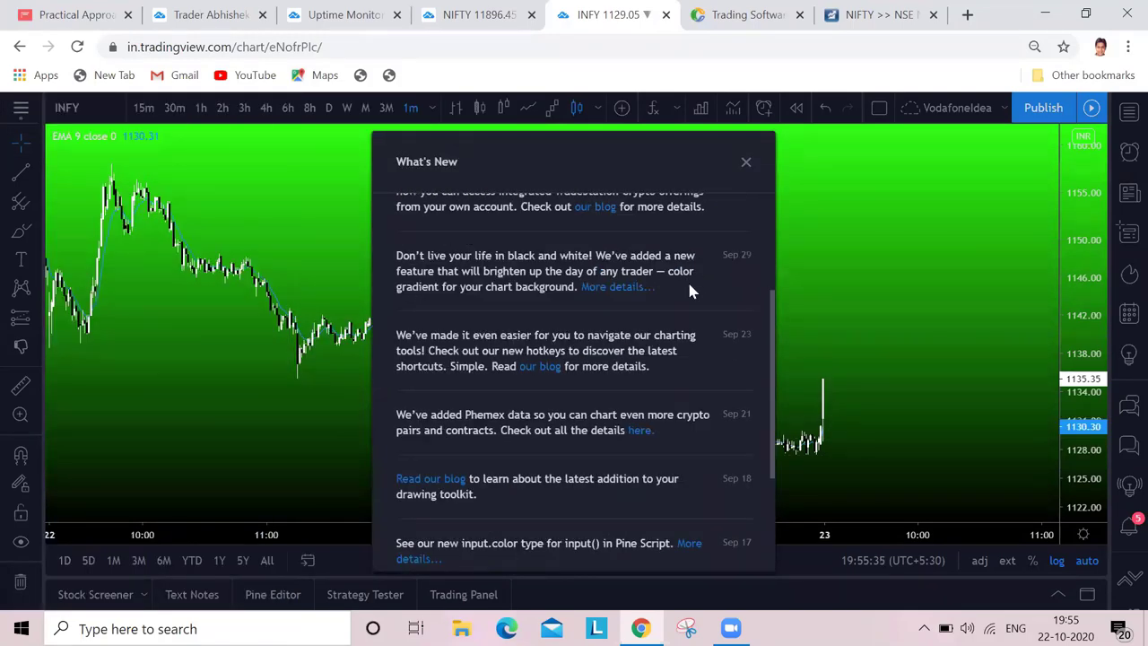
scroll(687, 332, "down", 1)
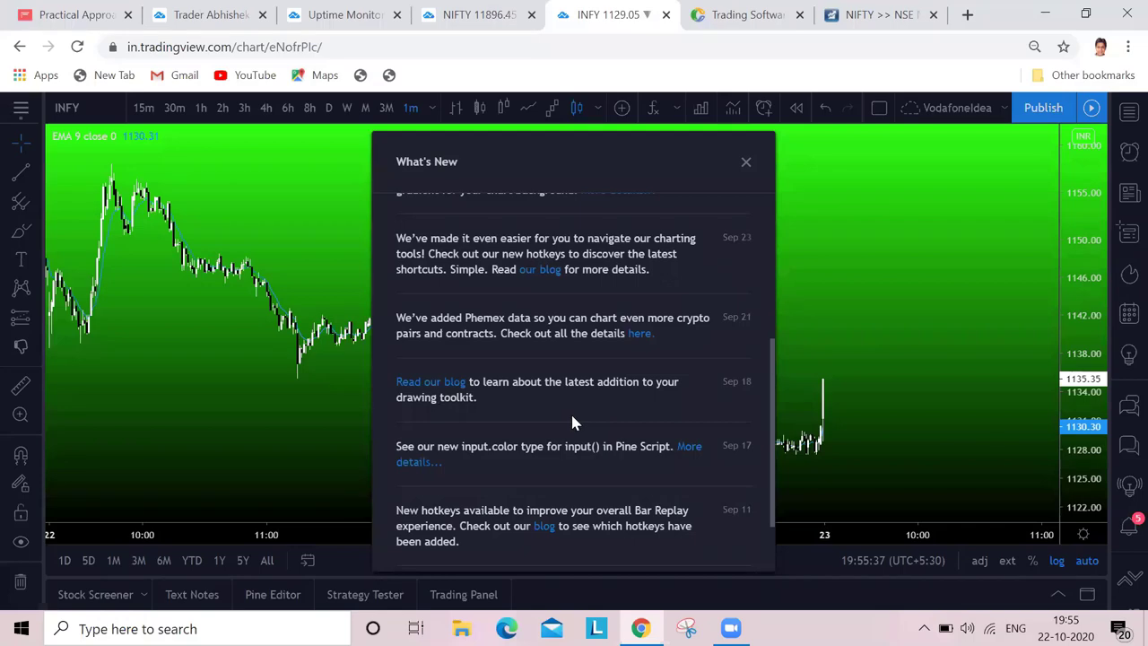
scroll(603, 393, "up", 3)
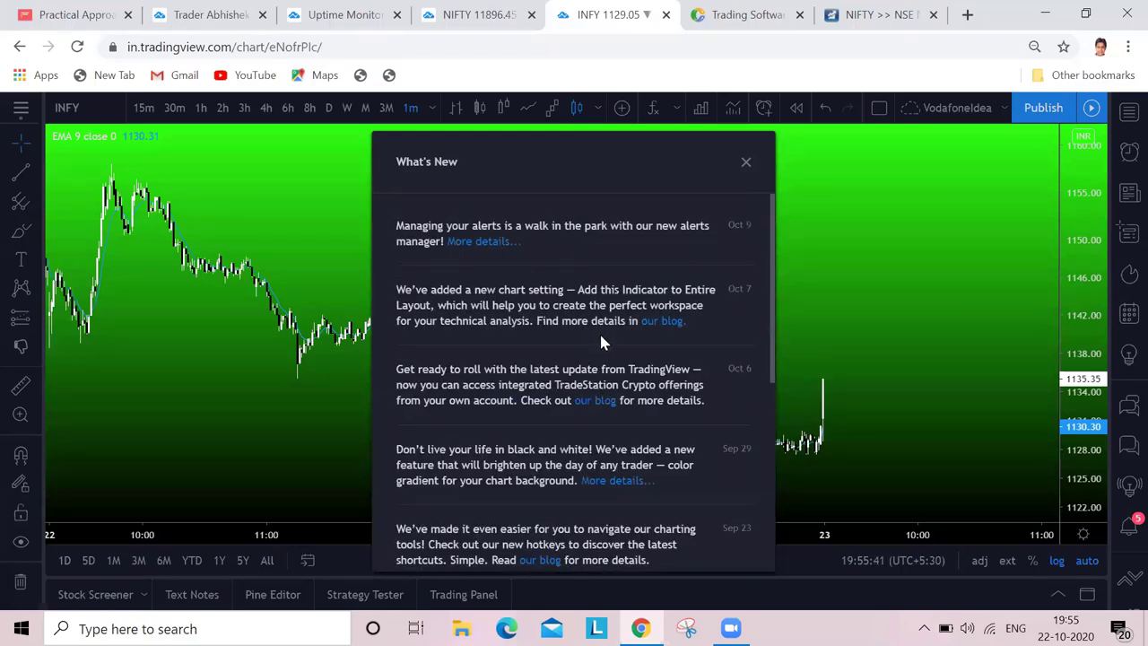
scroll(605, 344, "down", 1)
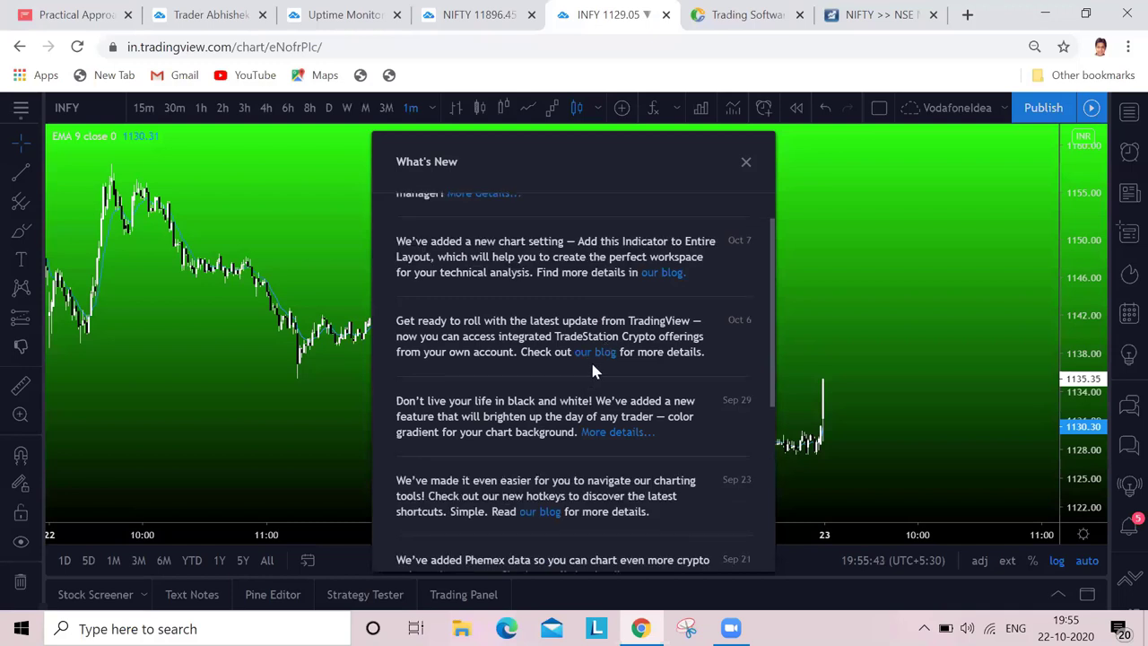
left_click(746, 162)
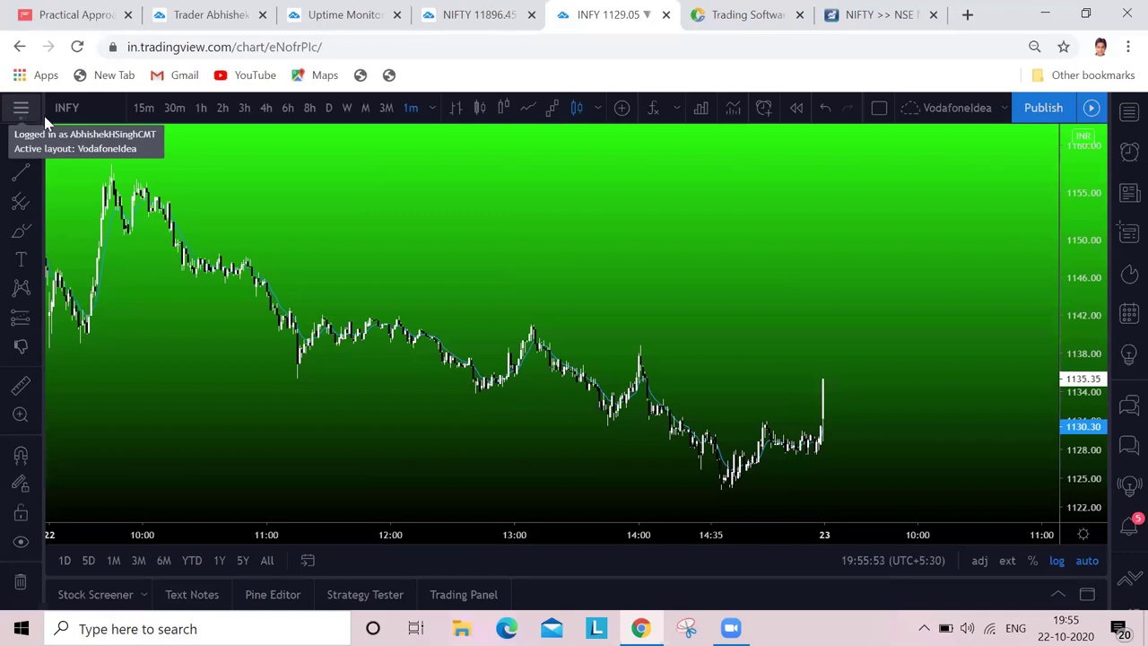
left_click(22, 108)
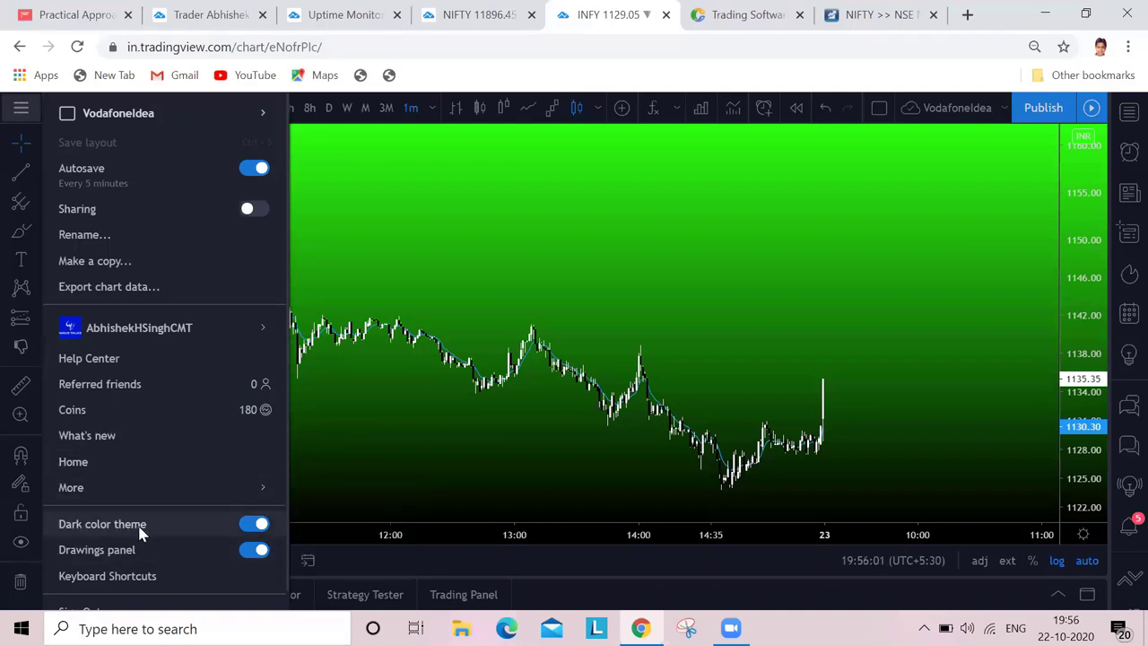
left_click(481, 297)
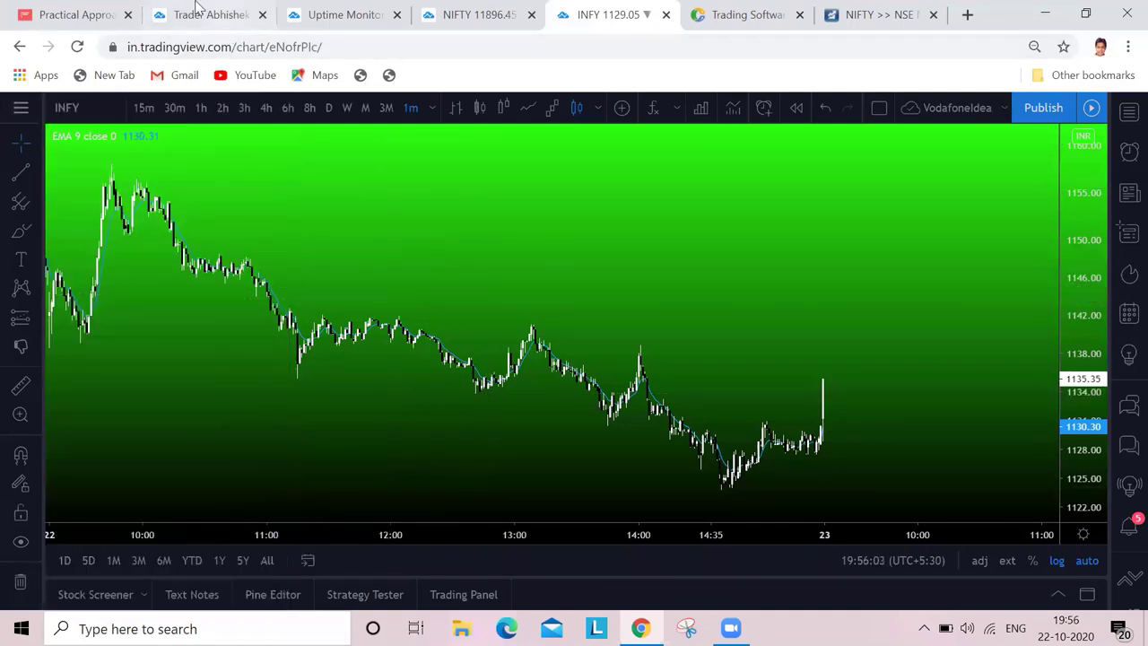
Skim the published ideas on the author's profile page and look over the TradingView home page.
key("ctrl+2")
scroll(1027, 309, "up", 5)
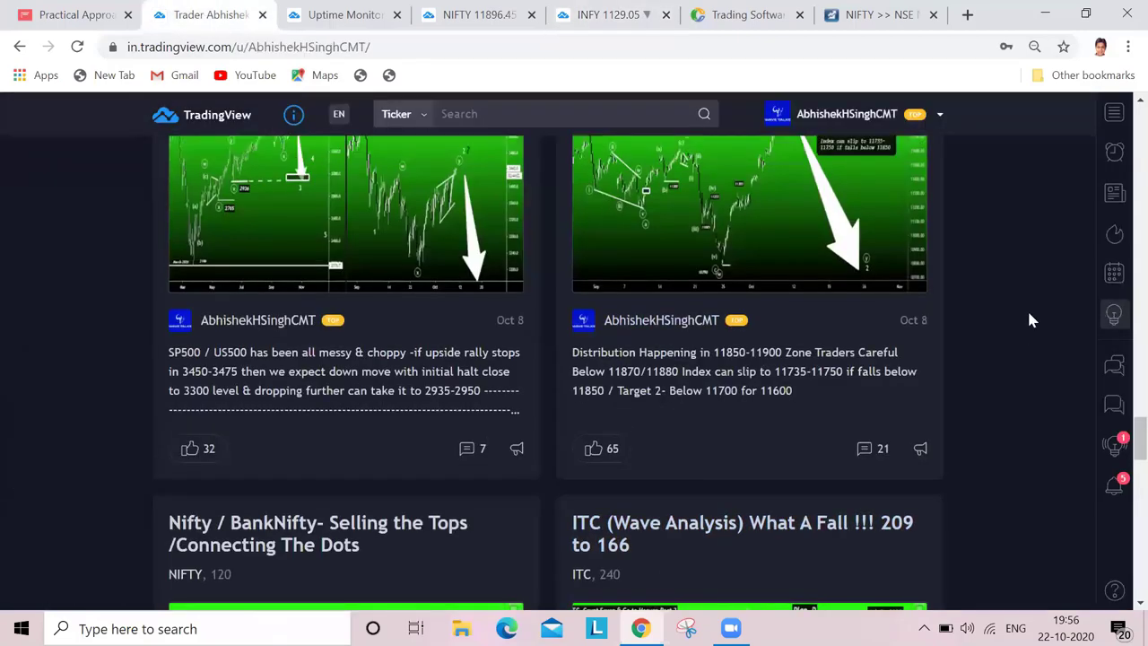
scroll(938, 115, "up", 13)
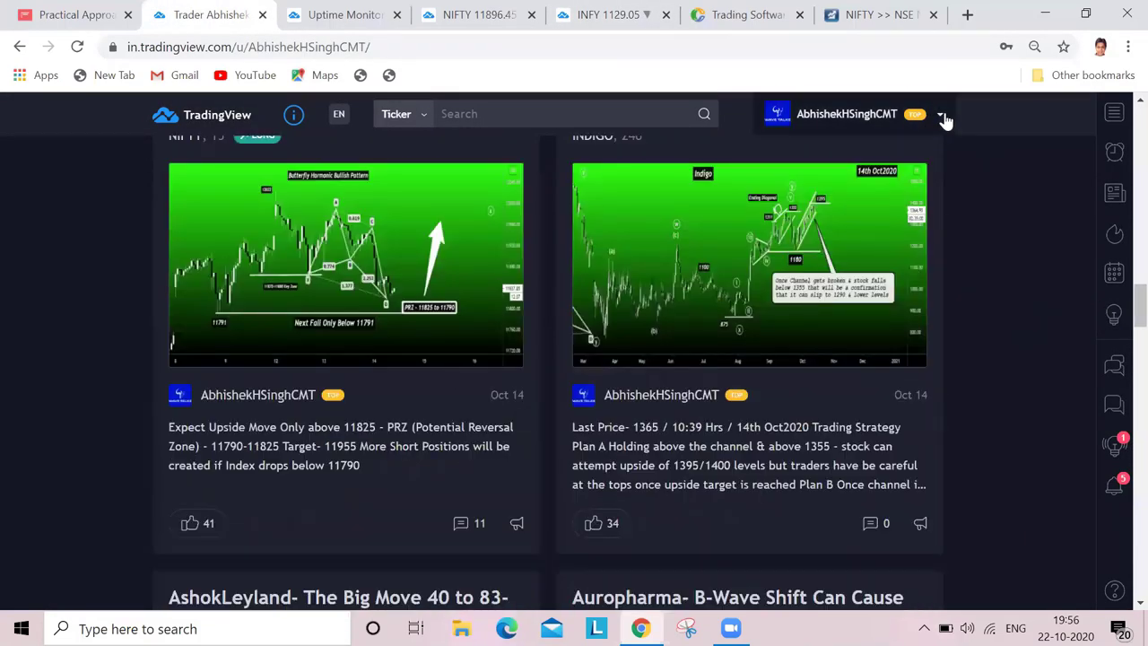
left_click(204, 121)
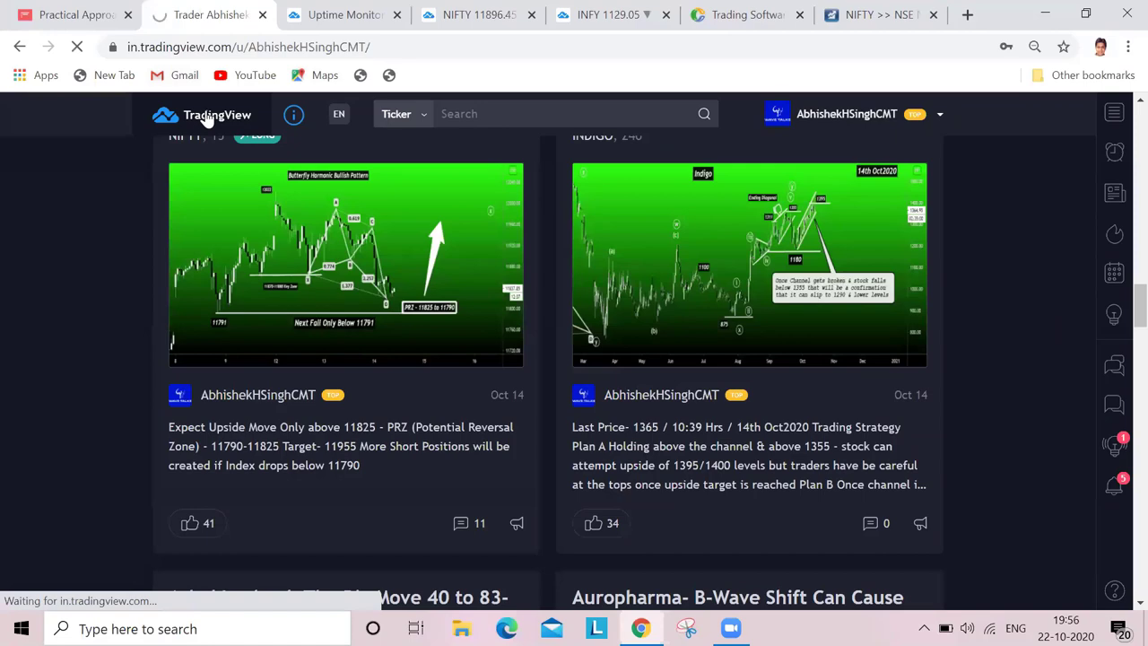
scroll(754, 397, "down", 2)
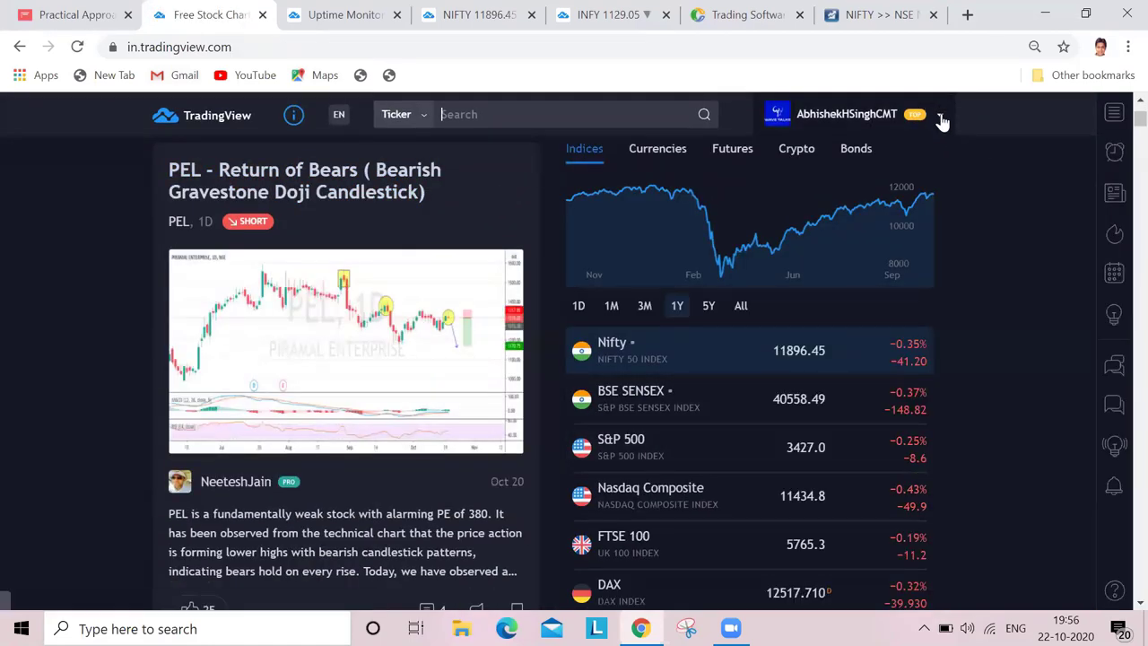
scroll(987, 332, "up", 2)
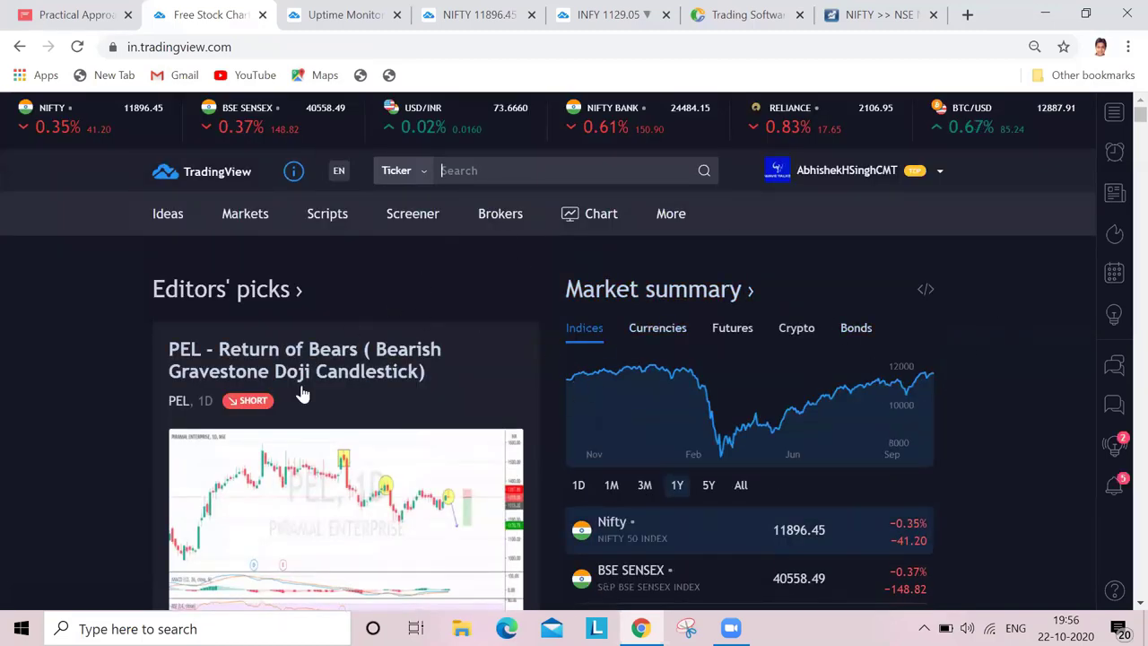
Look through the Ideas categories, including asset class, harmonic patterns, chart patterns and technical indicators.
mouse_move(173, 243)
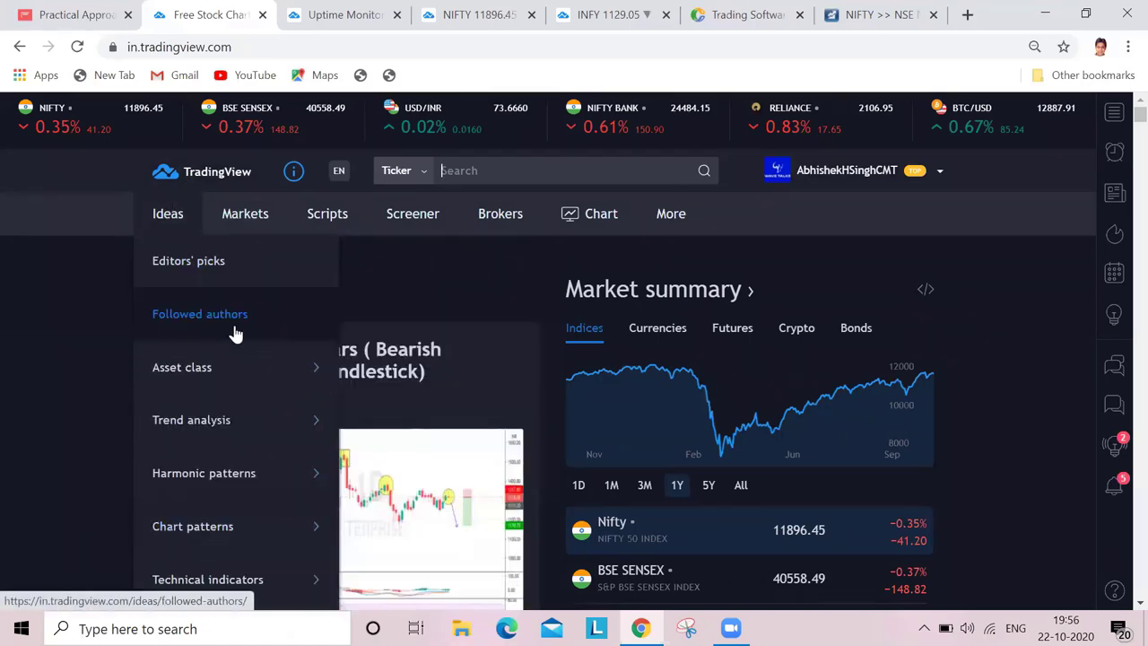
mouse_move(206, 367)
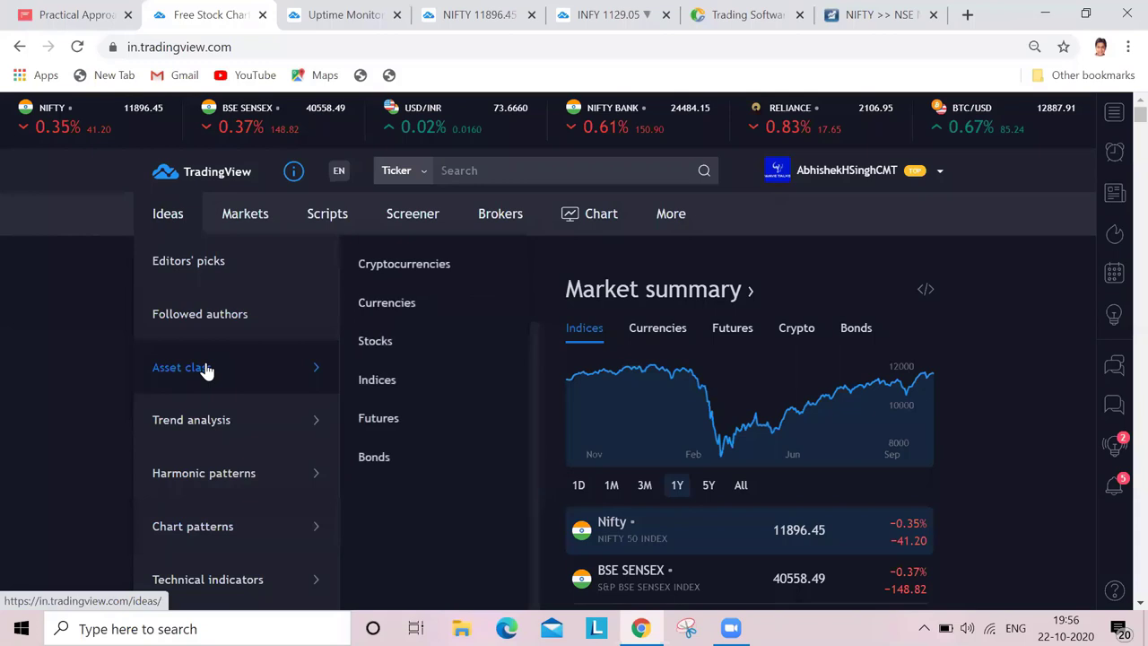
mouse_move(244, 432)
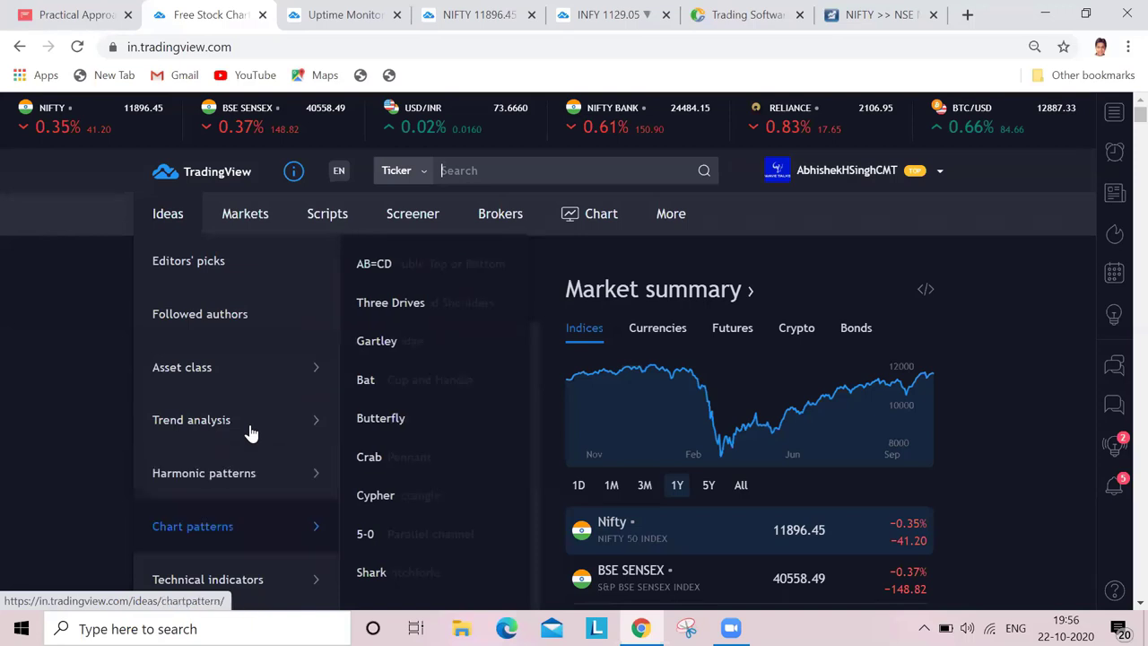
mouse_move(272, 532)
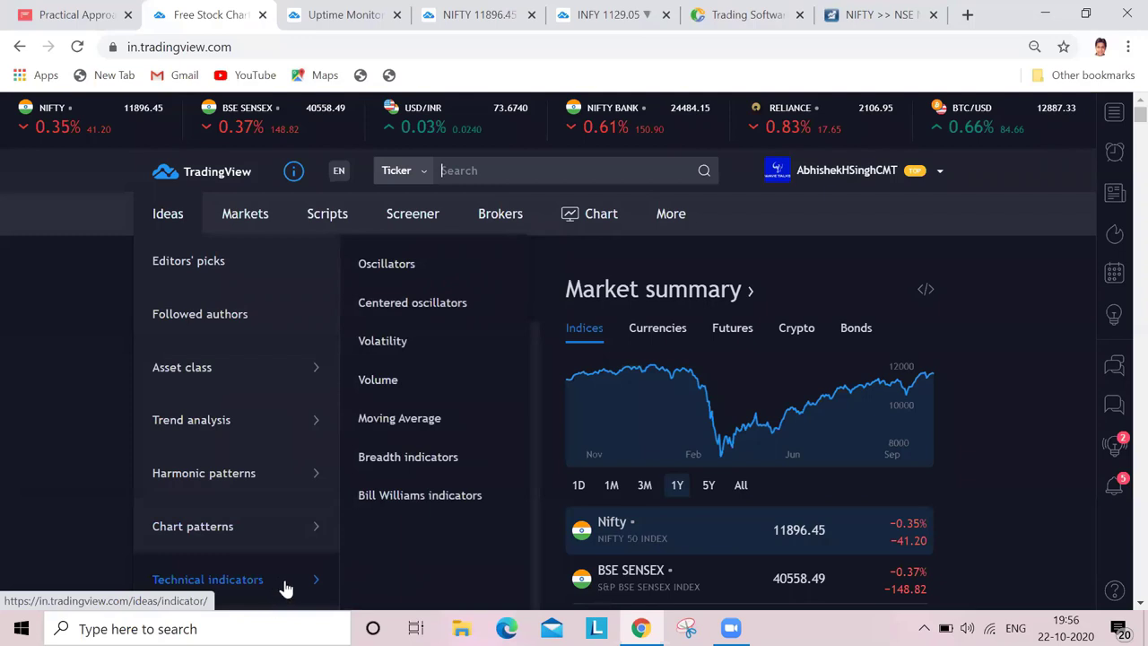
mouse_move(266, 324)
Look through the Markets categories for cryptocurrencies, currencies, stocks, indices, futures and bonds.
mouse_move(257, 213)
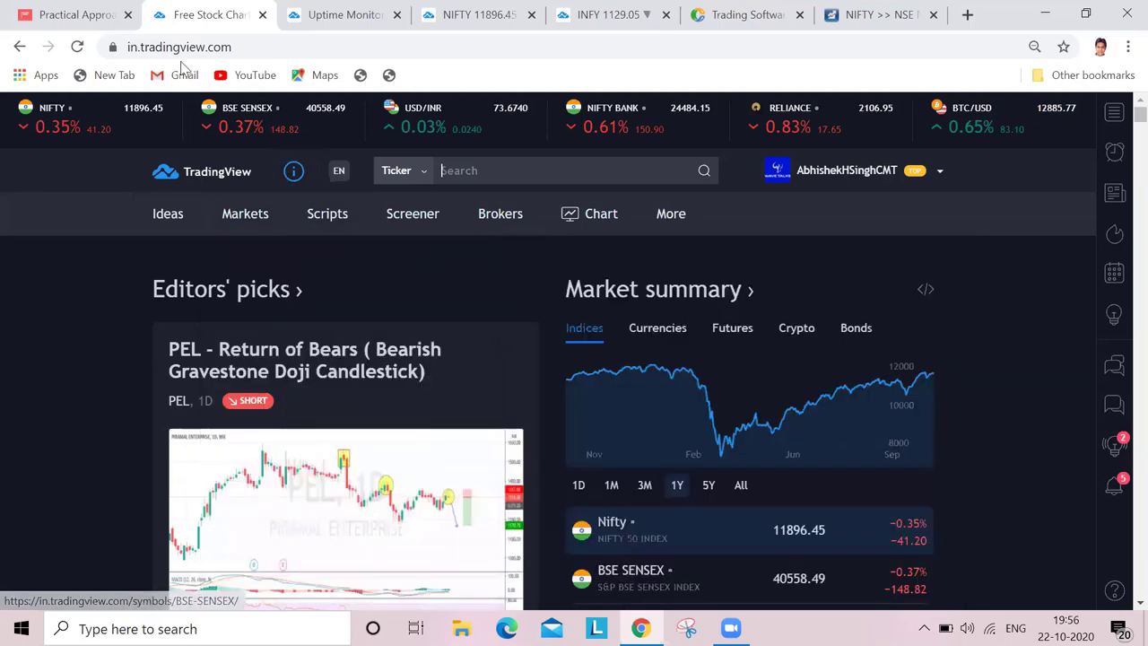
mouse_move(248, 221)
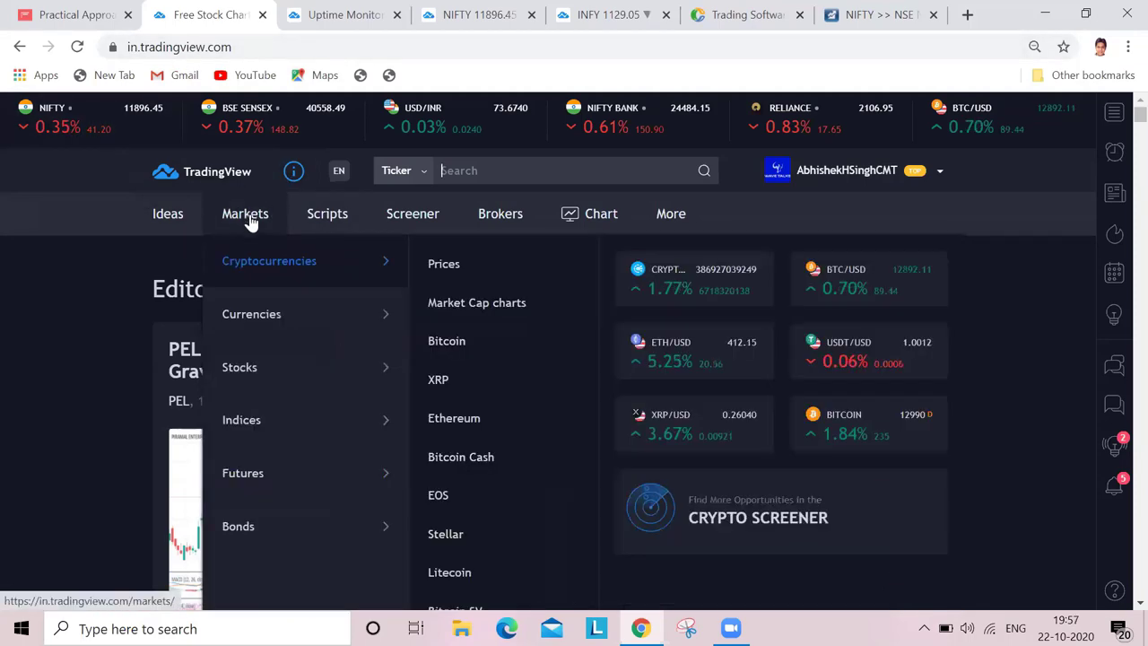
mouse_move(356, 323)
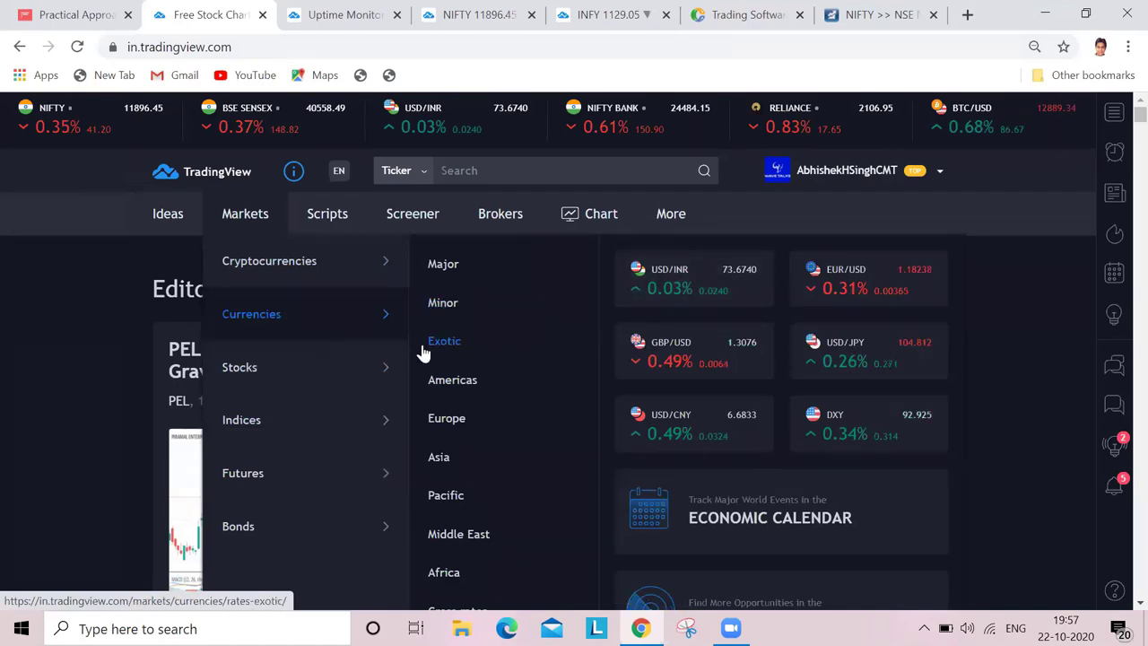
mouse_move(321, 376)
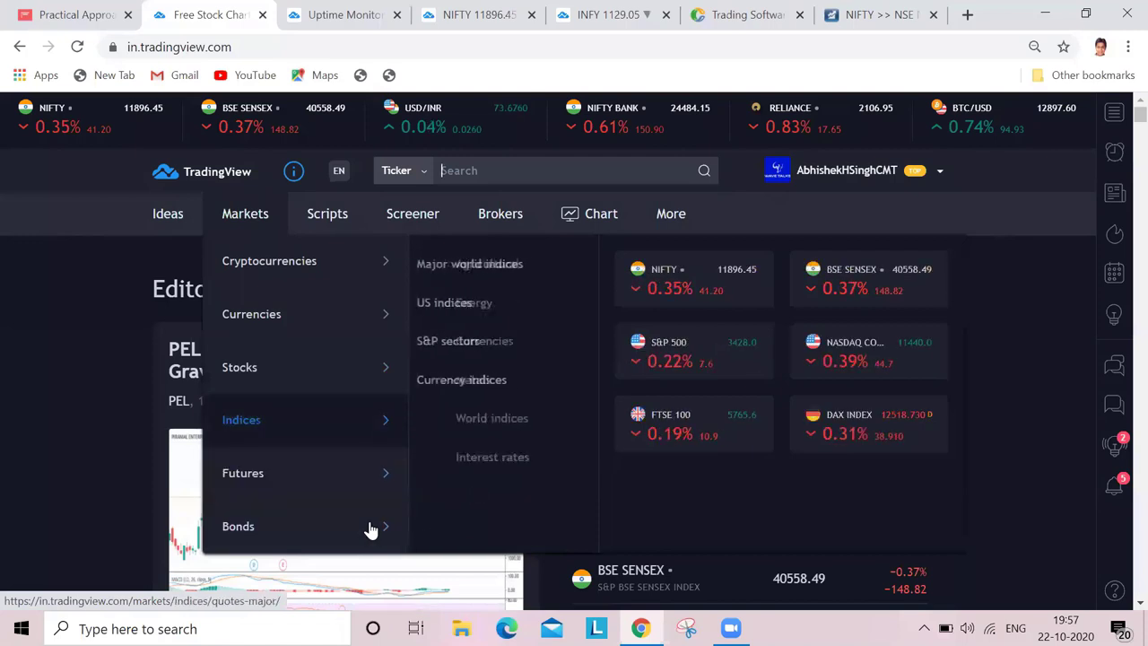
mouse_move(305, 434)
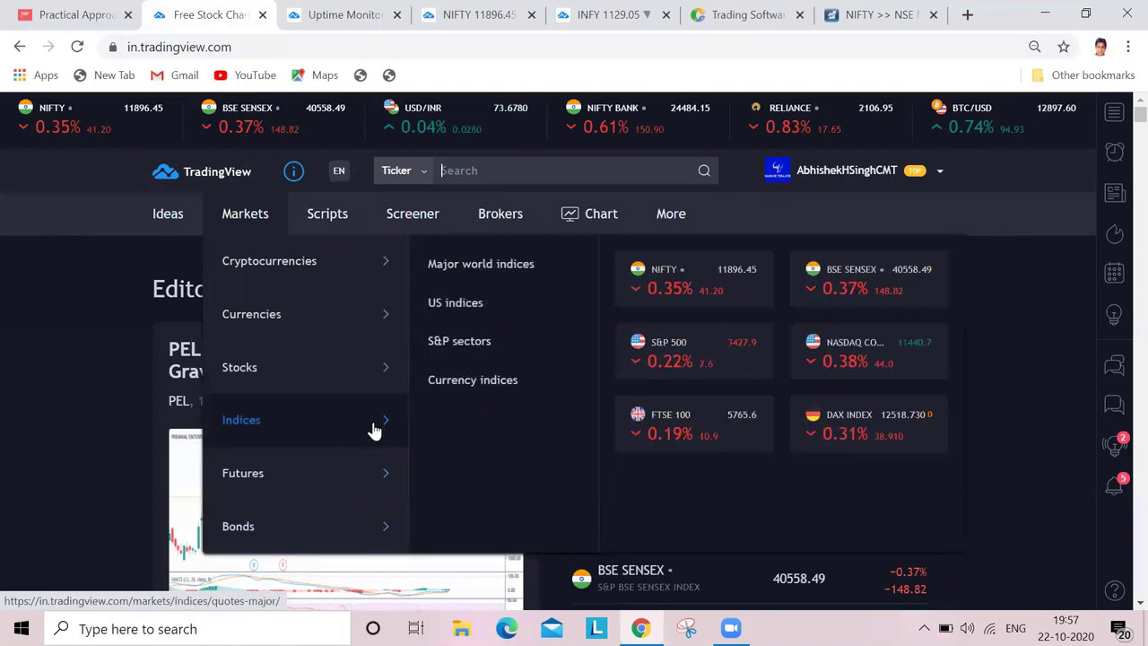
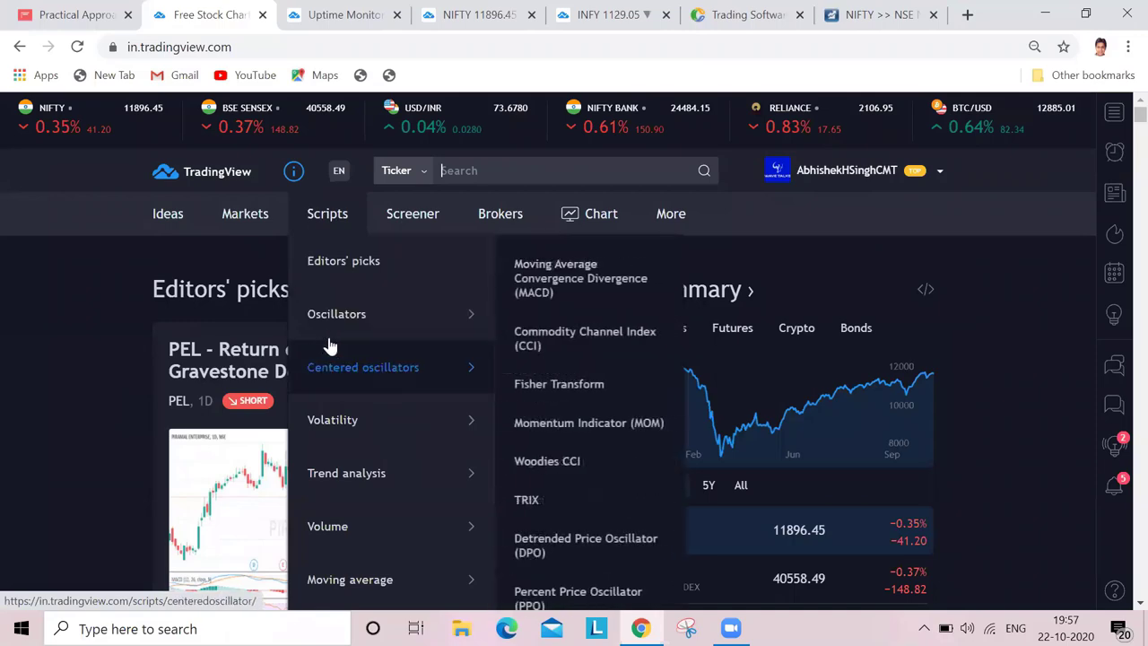
Look through the site's Scripts, Screener, Brokers, Chart and More sections, including the community and business options.
mouse_move(333, 230)
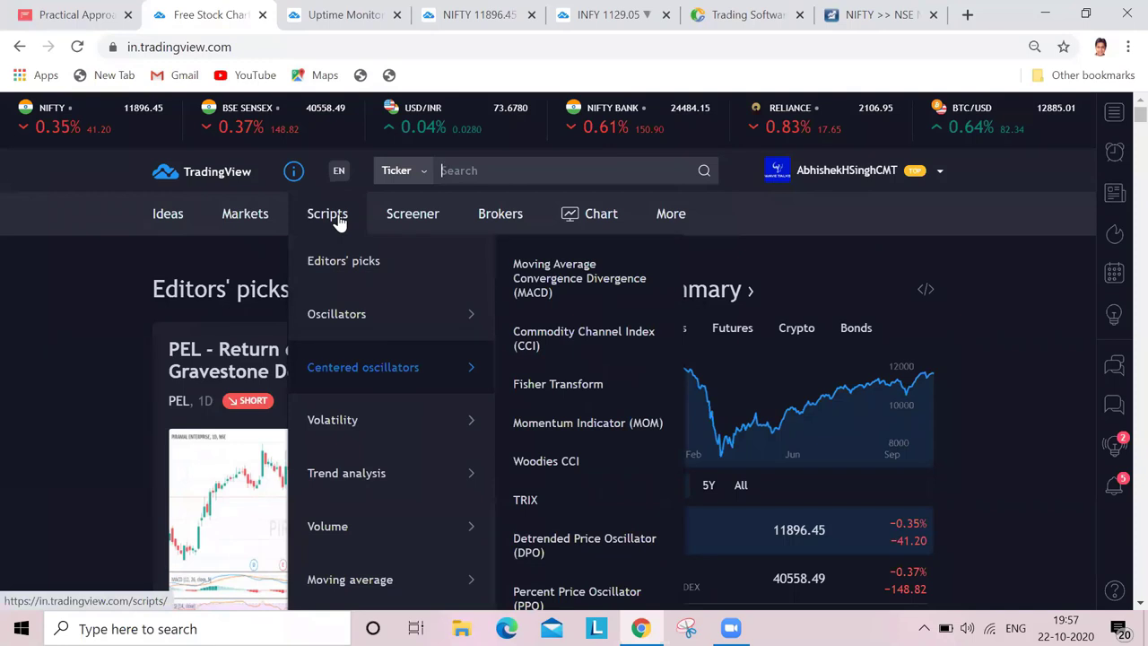
mouse_move(422, 221)
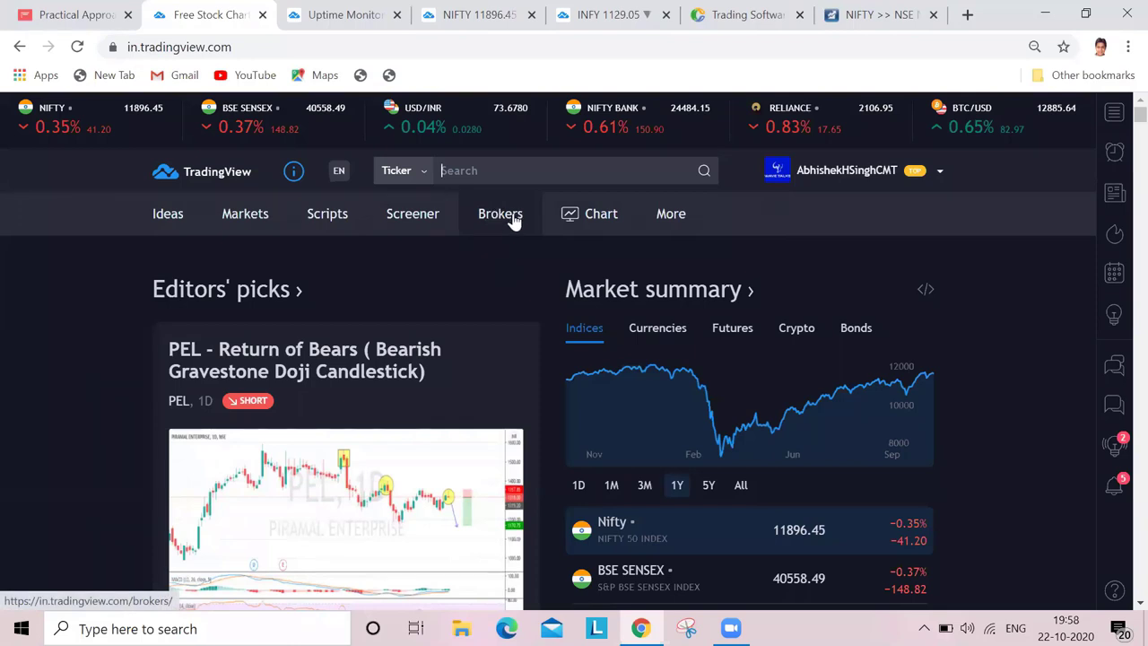
mouse_move(597, 215)
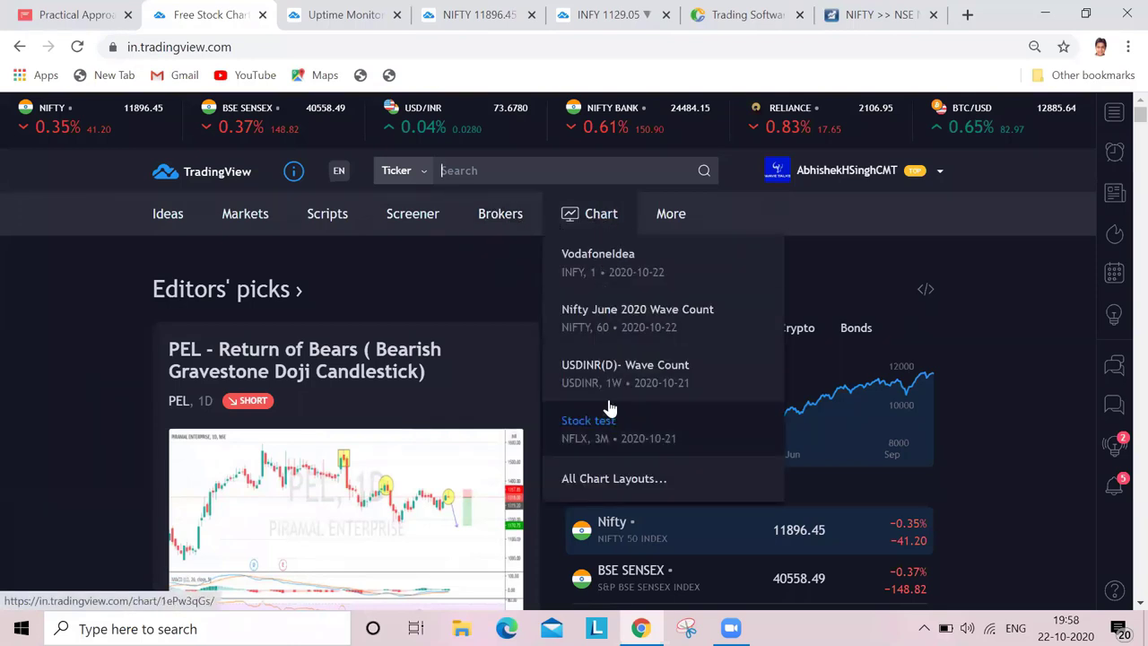
mouse_move(686, 231)
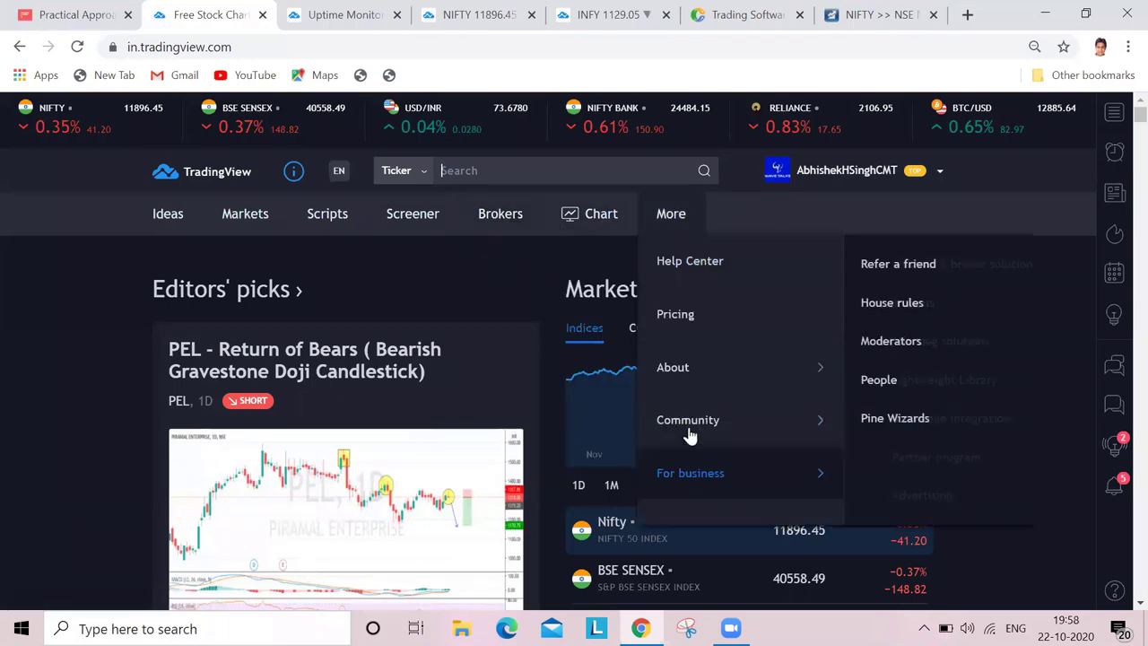
mouse_move(687, 436)
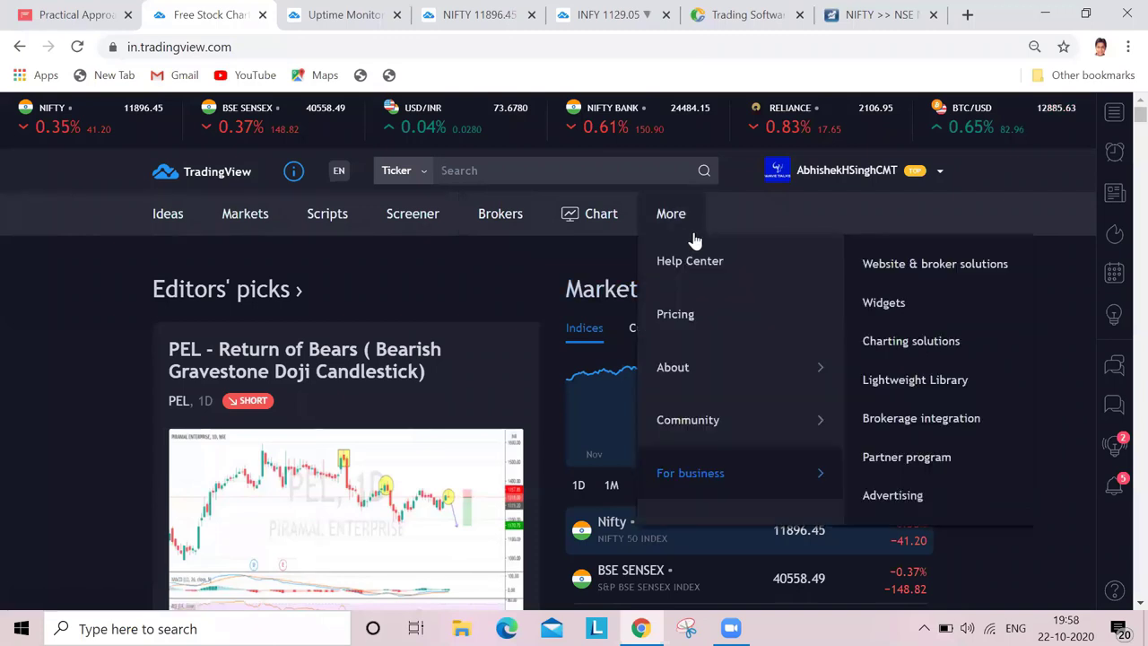
mouse_move(729, 432)
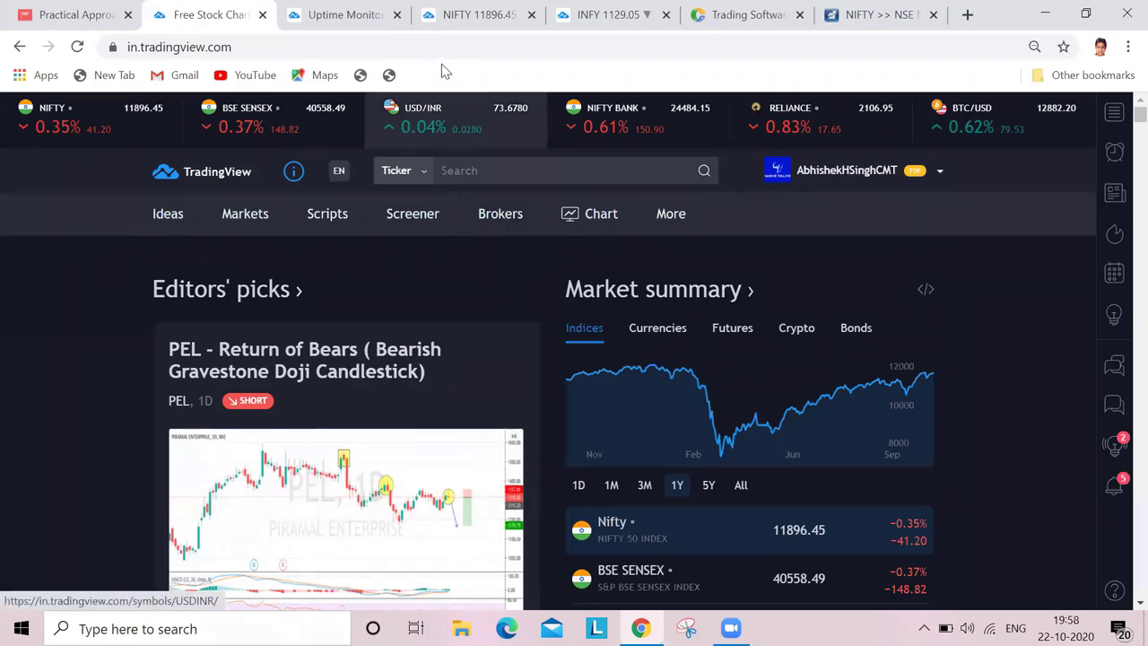
Check the NIFTY chart and the TradingView Status page, and return to the home page.
left_click(472, 11)
right_click(452, 241)
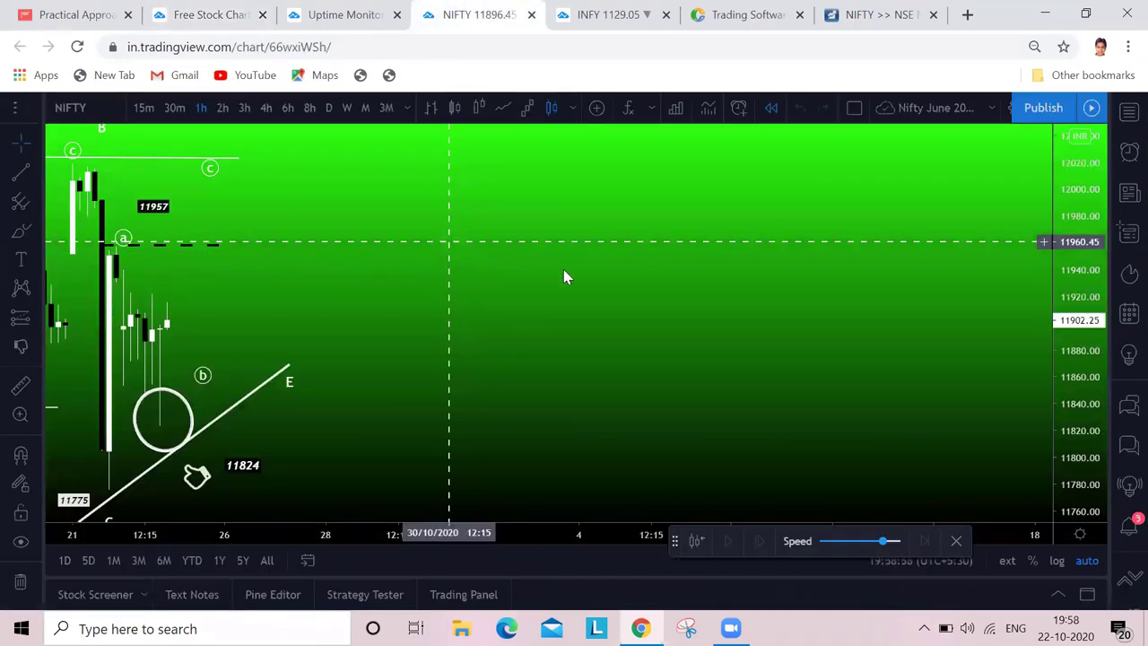
left_click(380, 144)
left_click(345, 26)
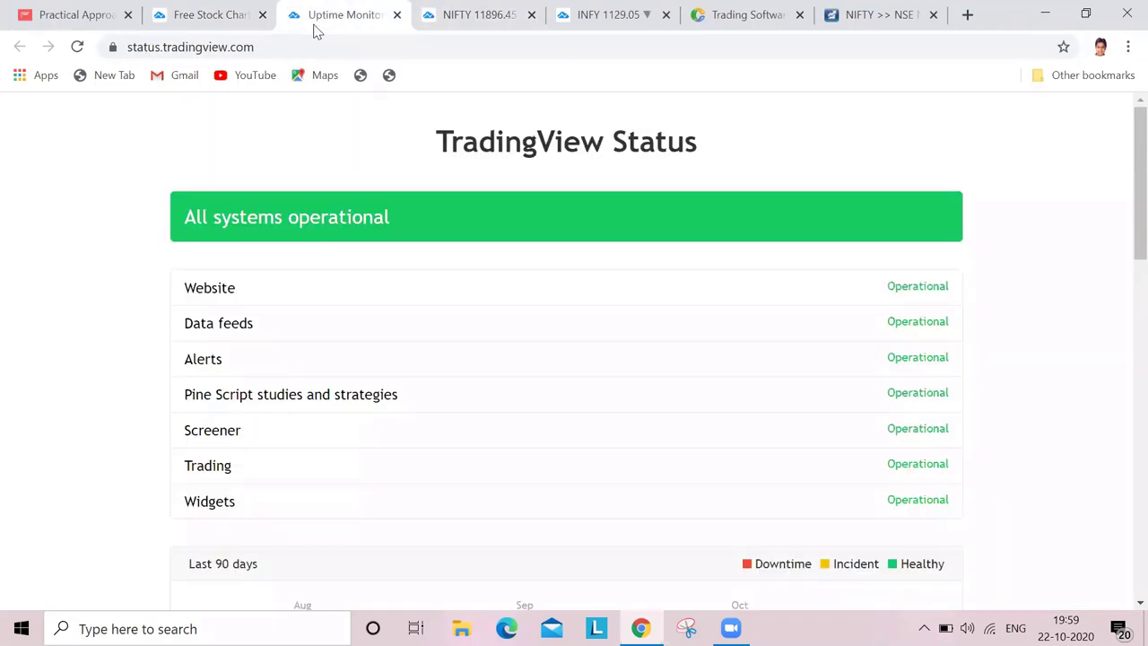
left_click(176, 16)
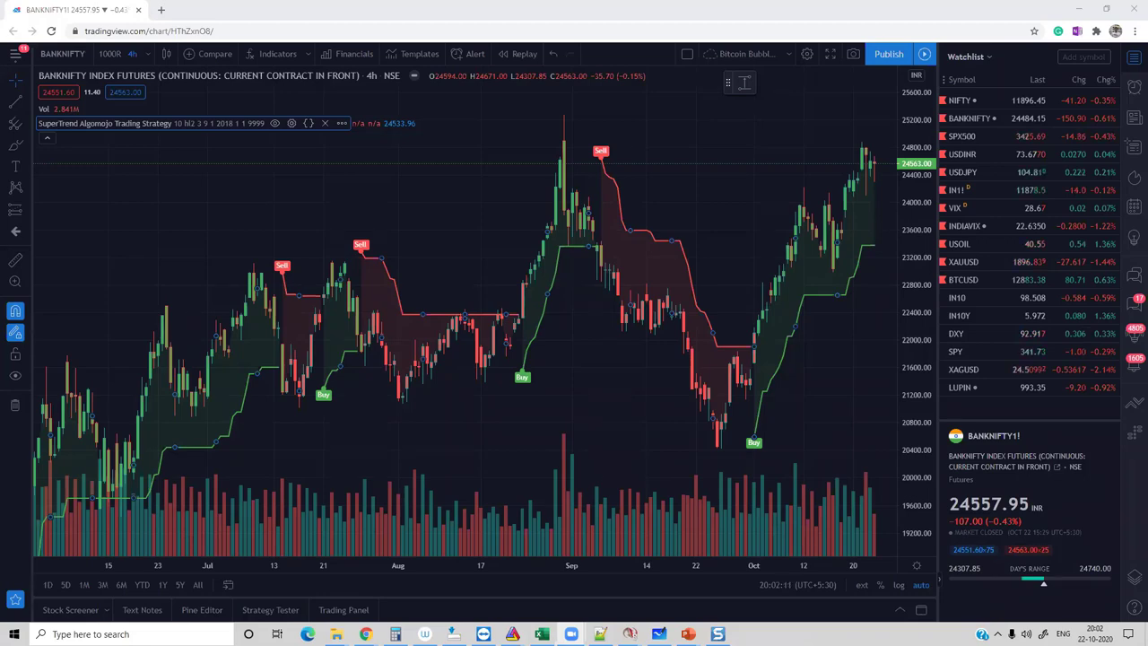
Switch to the presentation slide show.
key("alt+Tab")
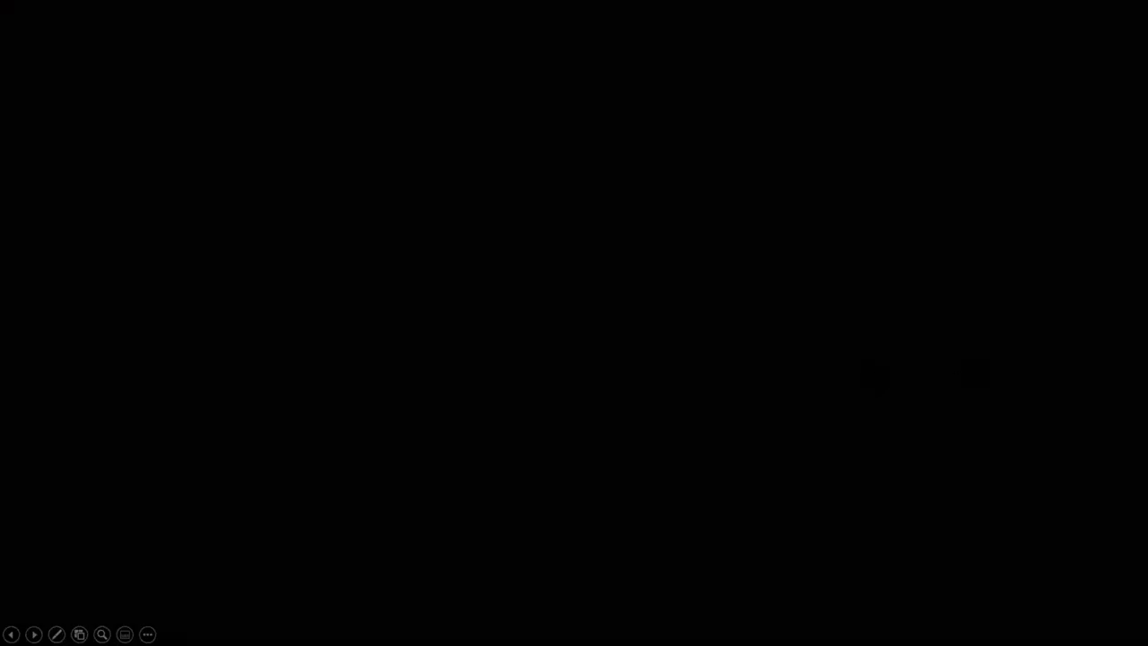
Advance the slide show to the closing Thanks! slide.
left_click(563, 333)
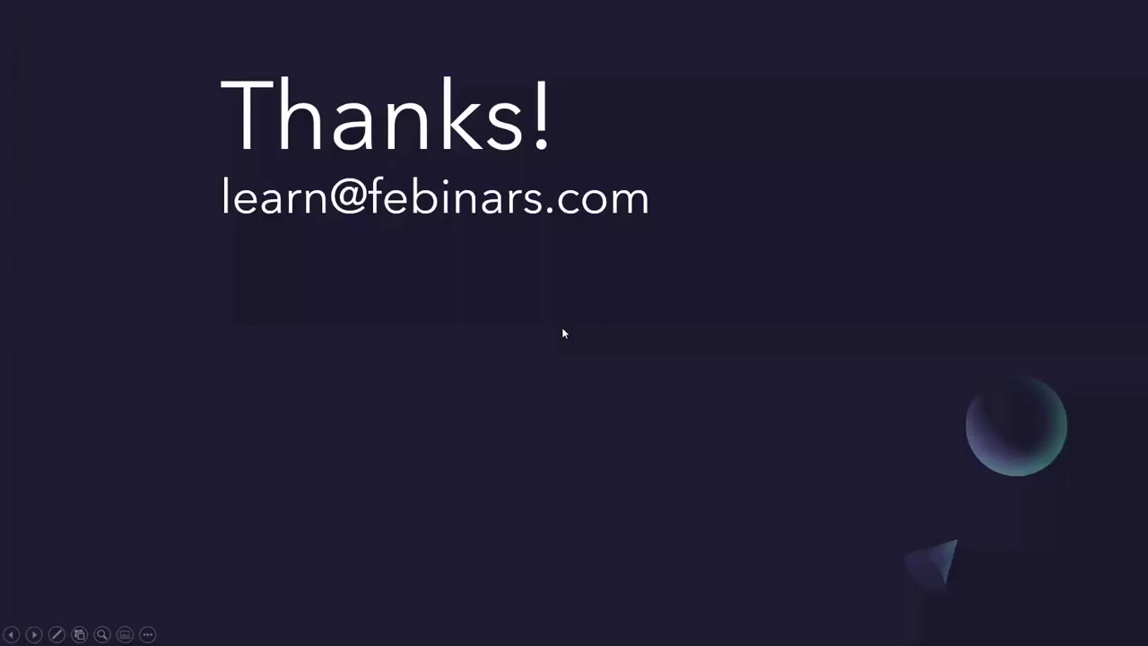
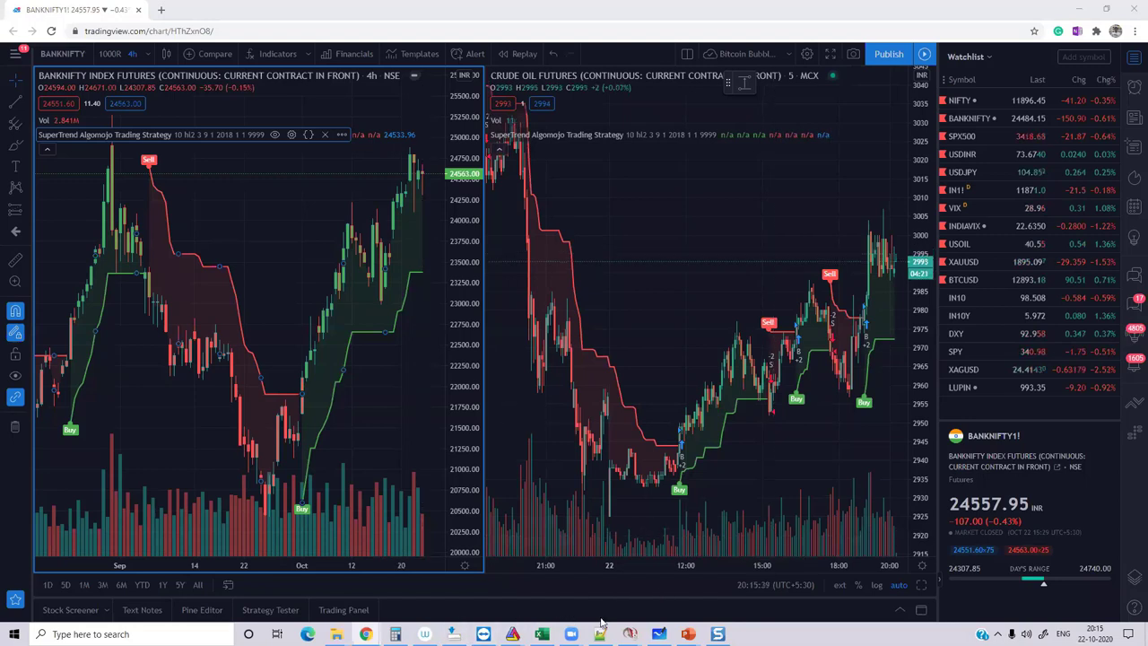
mouse_move(573, 633)
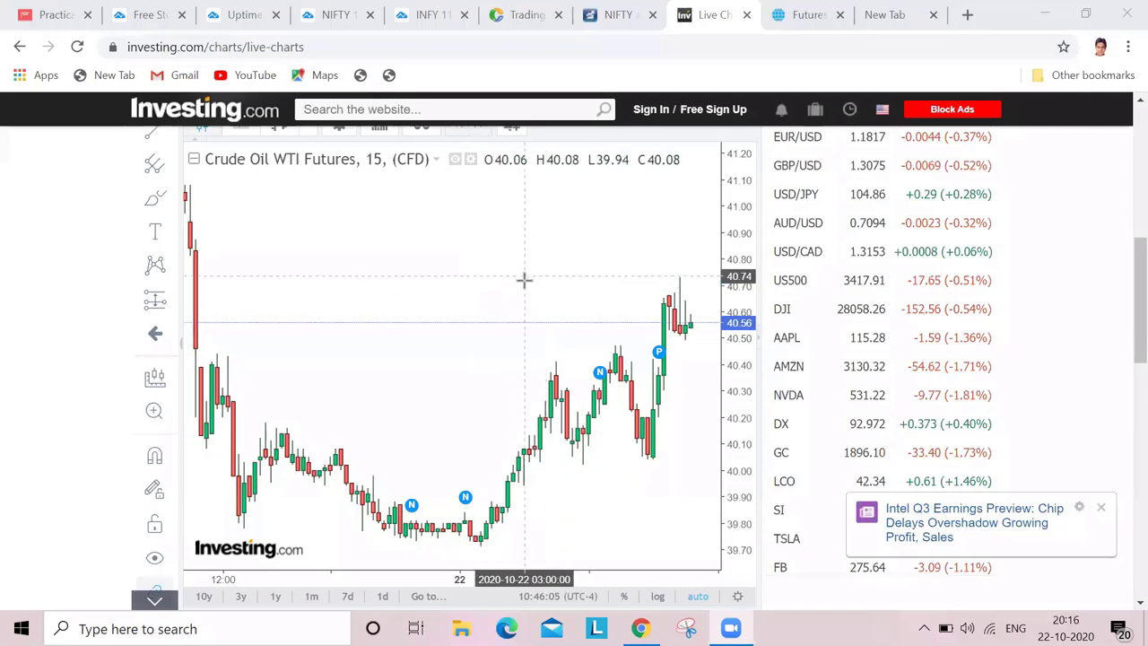
Look over Investing.com's Crude Oil WTI Futures live chart, its legend and charting provider credit, and enlarge the chart.
scroll(90, 359, "up", 1)
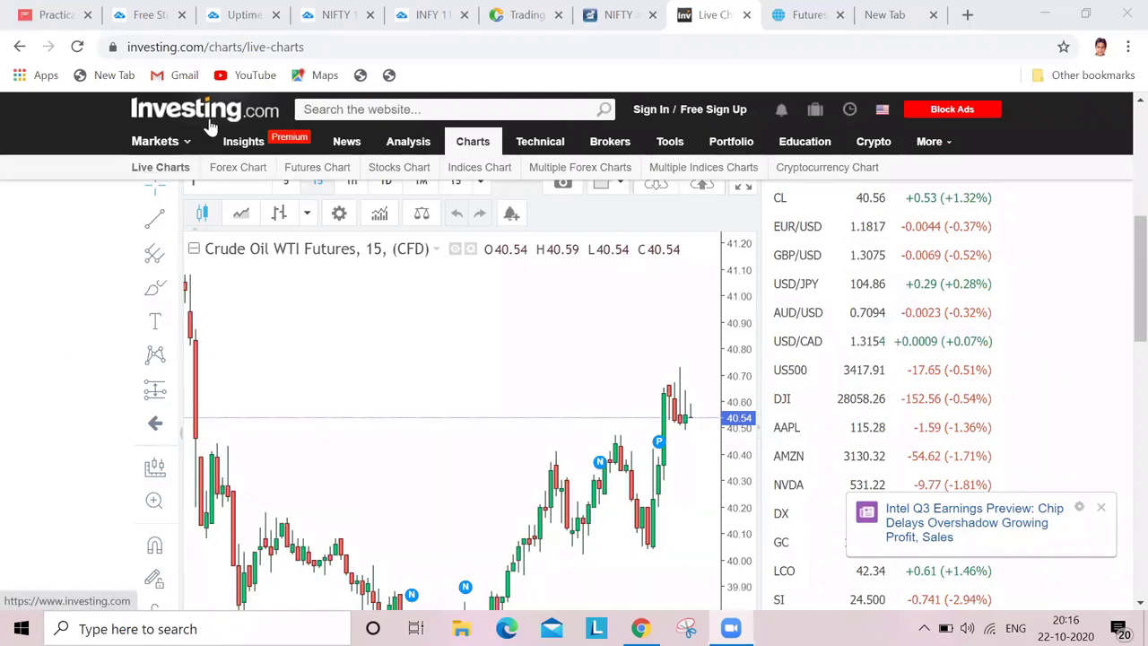
mouse_move(179, 140)
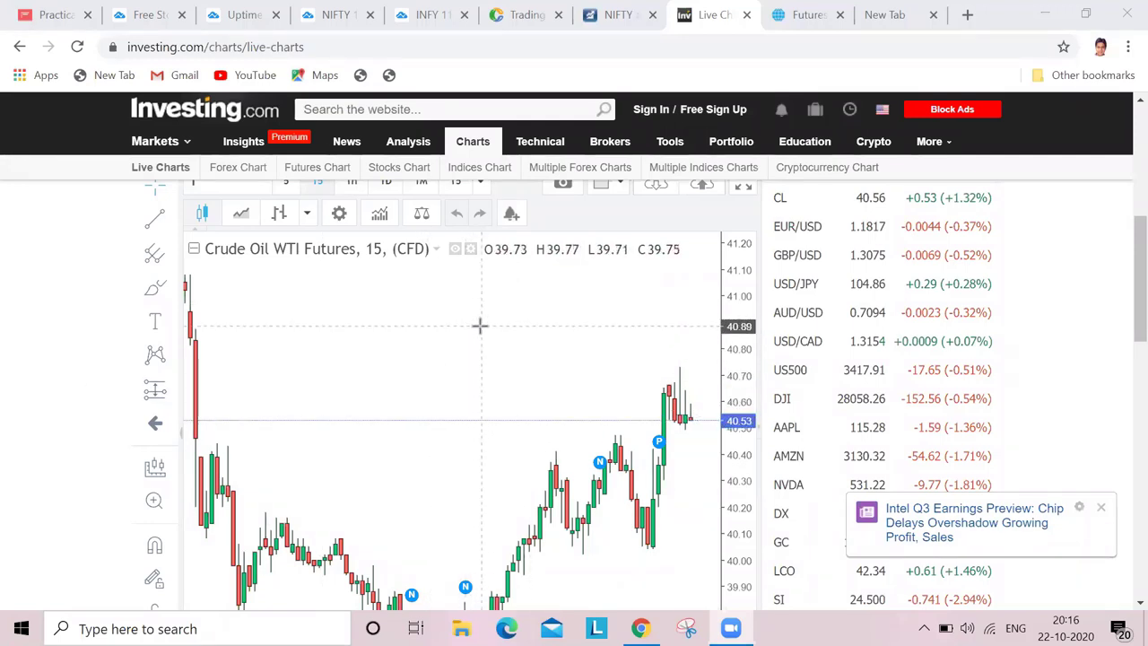
scroll(27, 339, "down", 2)
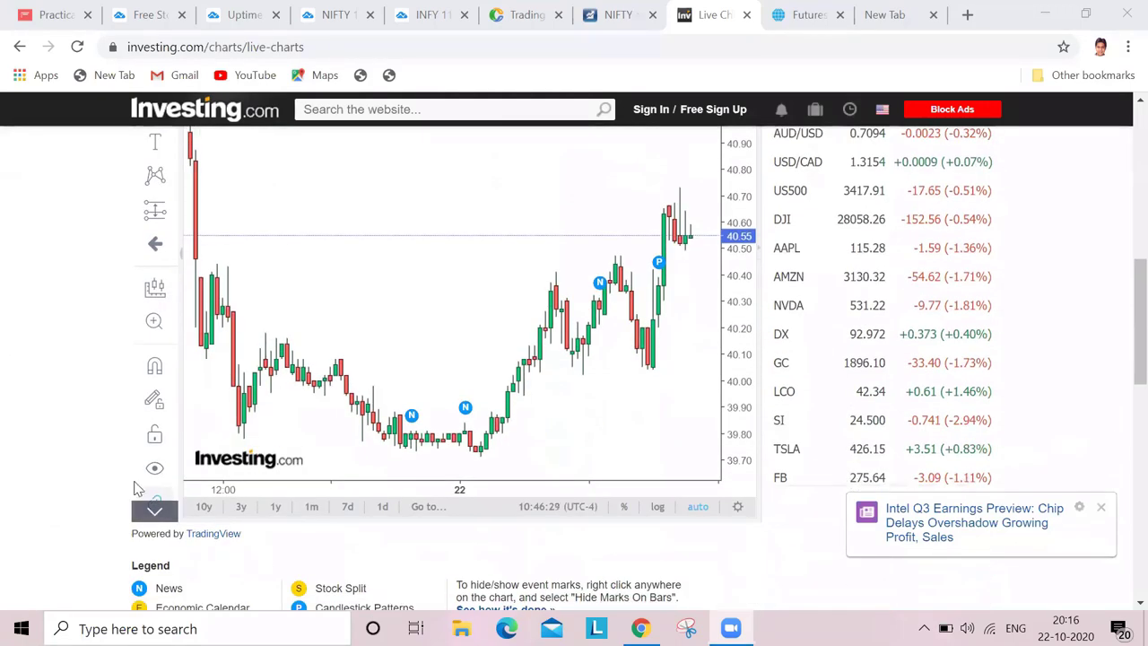
scroll(87, 405, "down", 1)
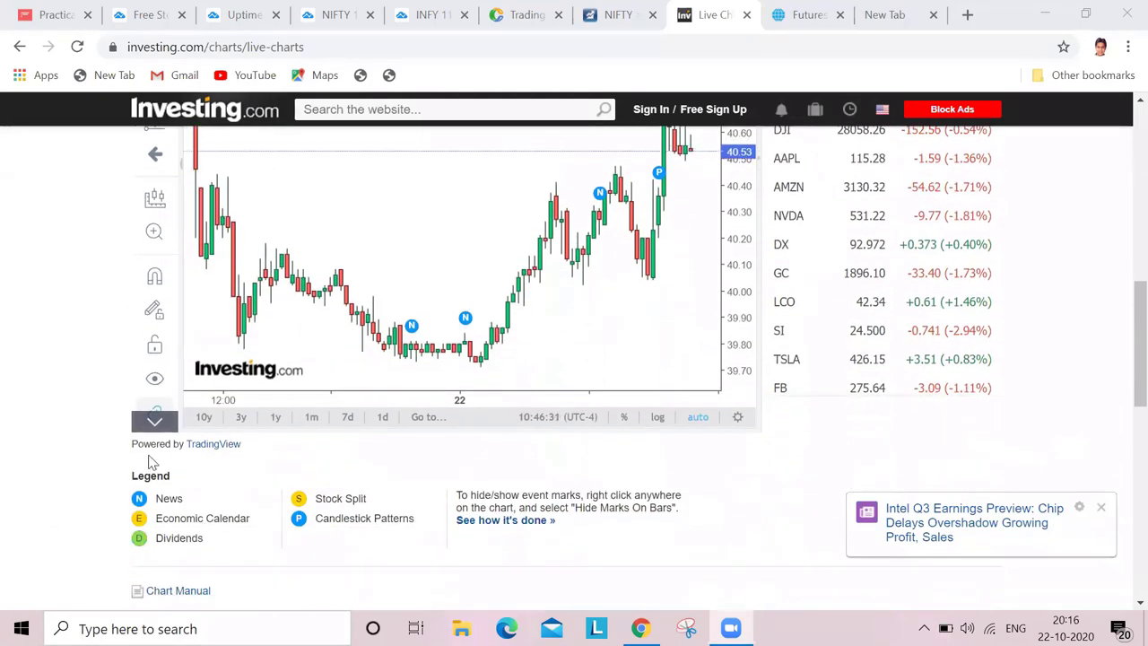
scroll(48, 315, "up", 3)
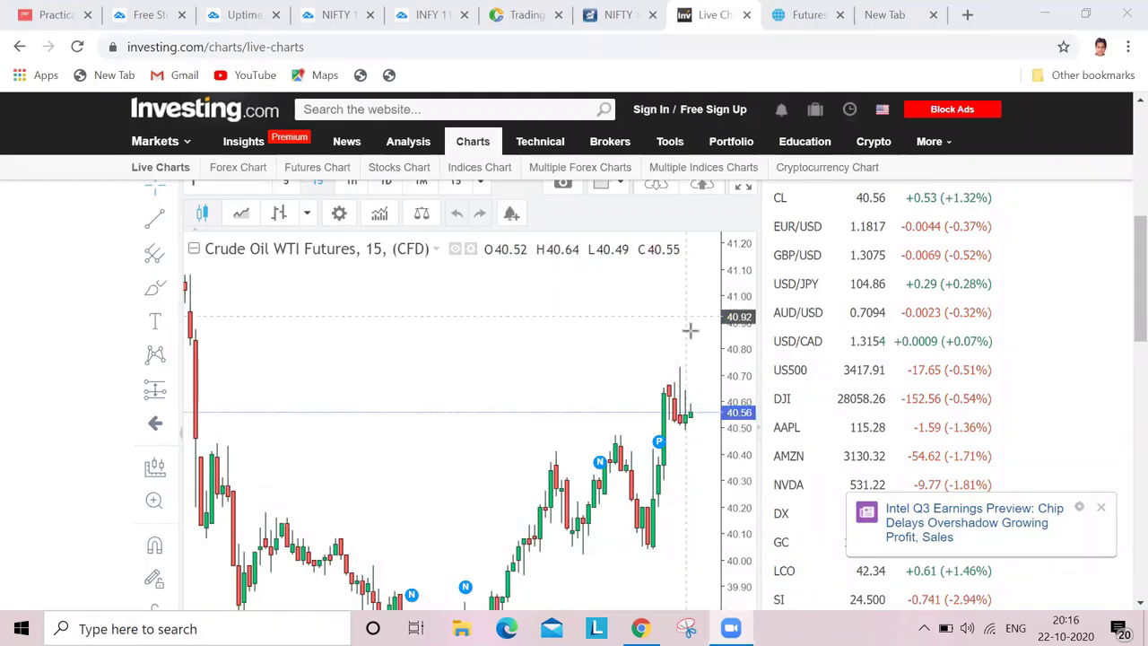
scroll(102, 341, "up", 2)
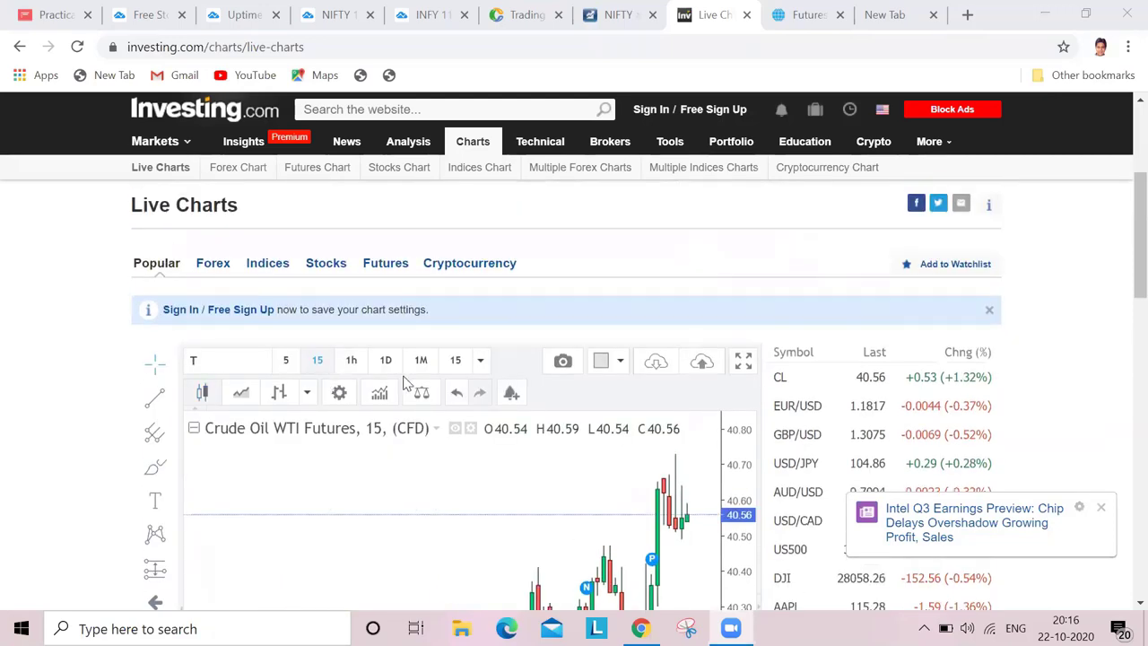
left_click(747, 360)
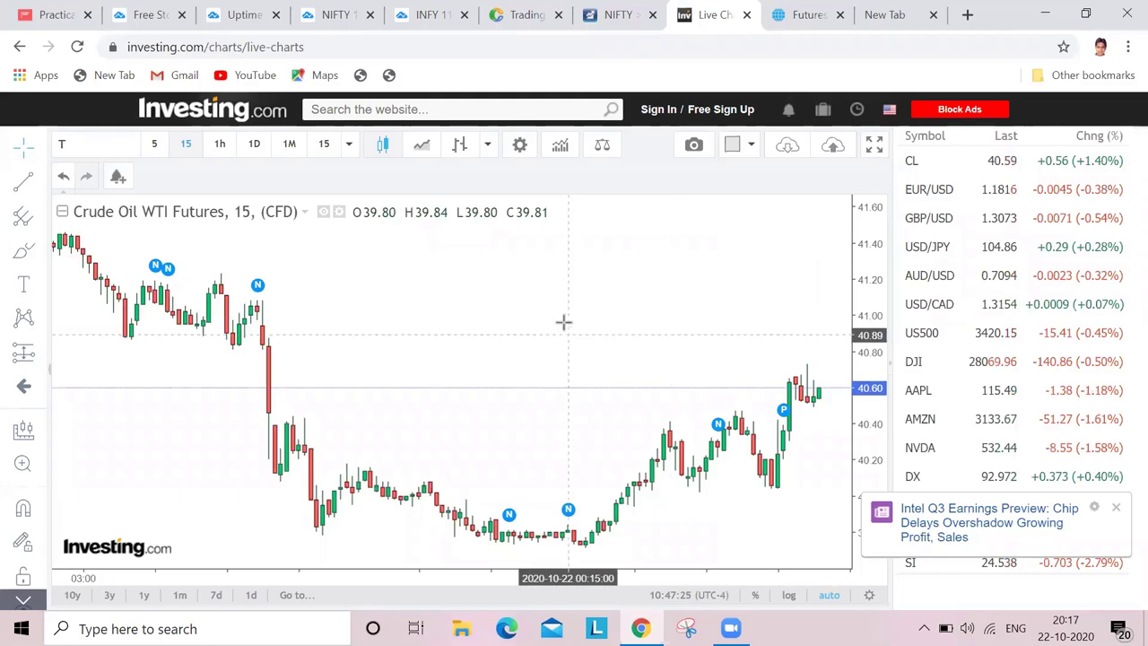
Check the crude oil chart's alert settings and multi-chart layout options, closing both without making changes.
mouse_move(161, 267)
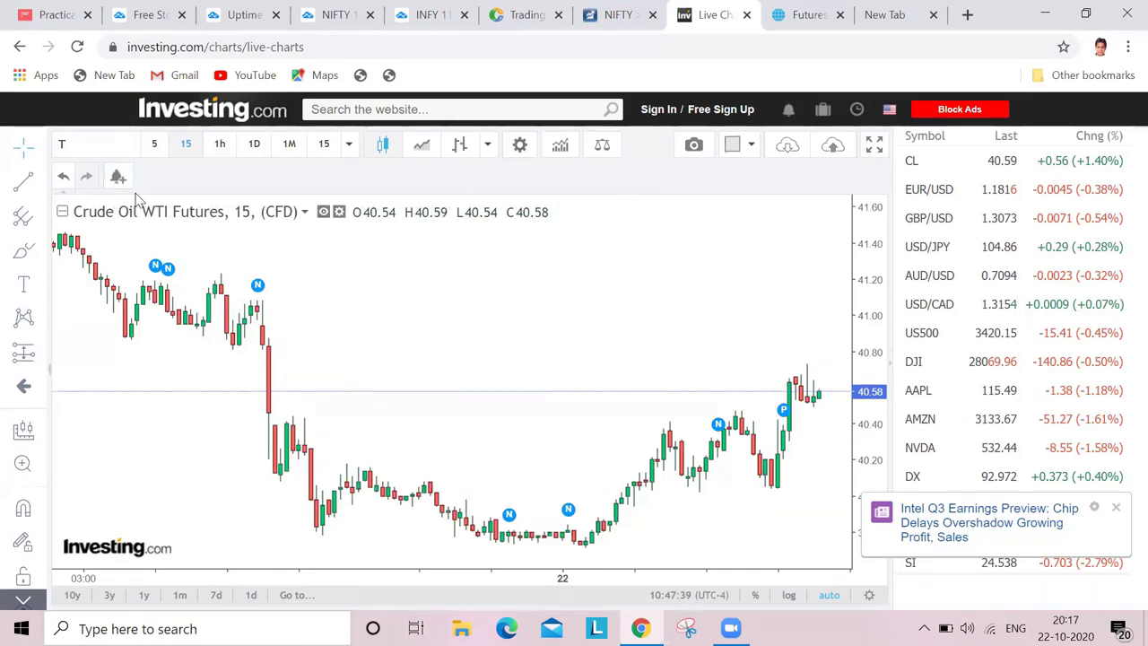
left_click(118, 177)
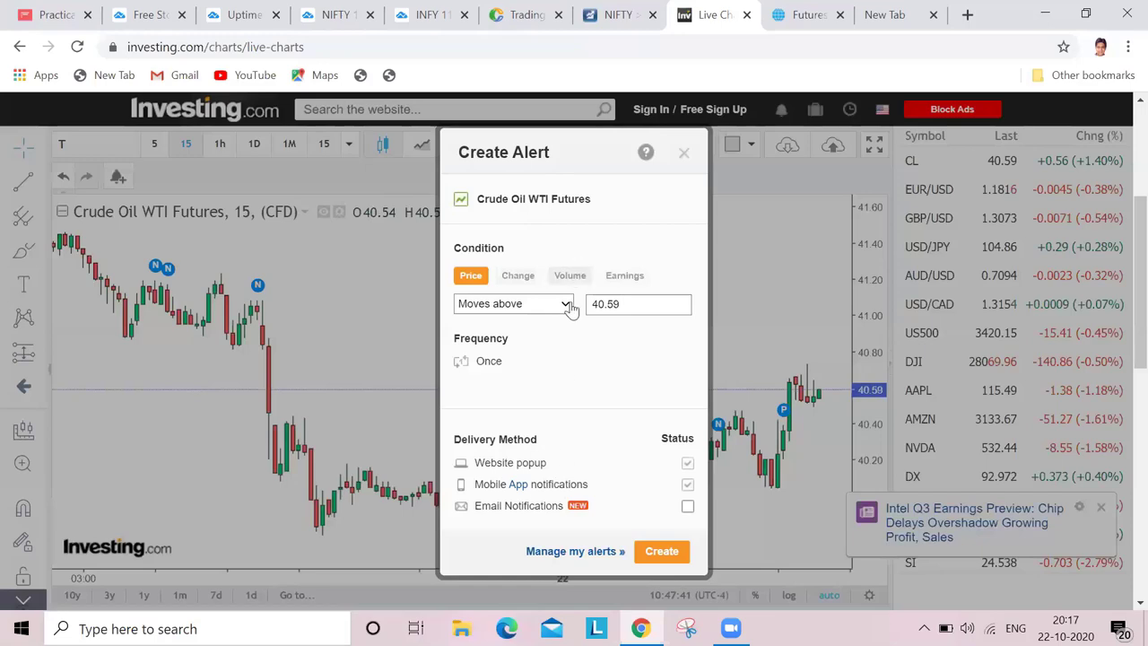
left_click(405, 351)
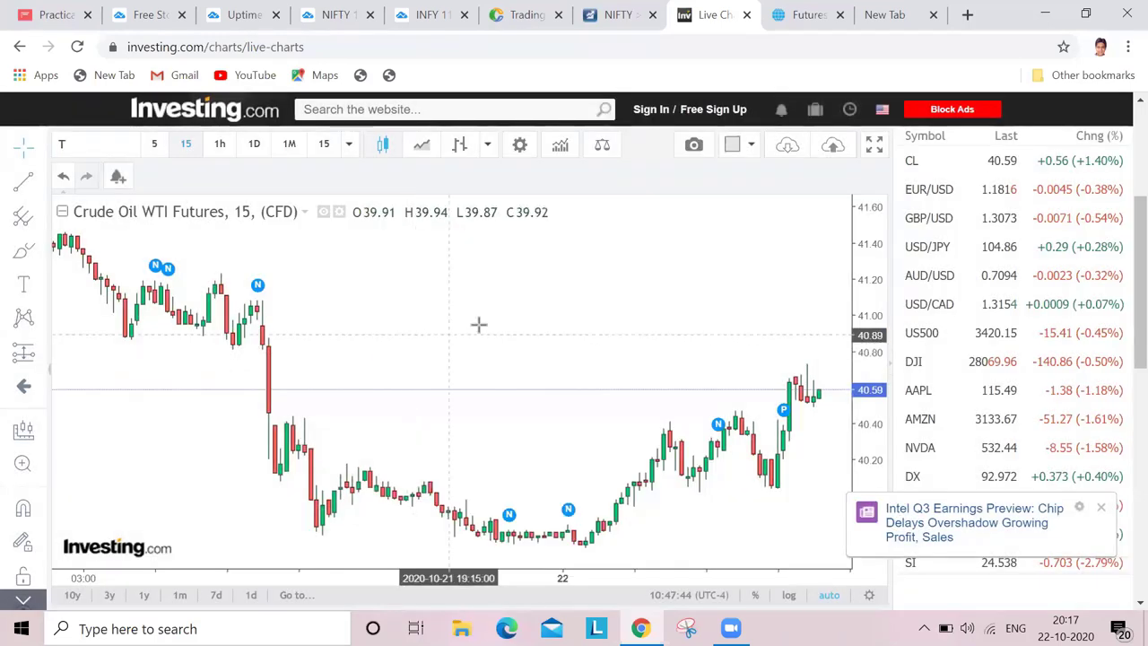
left_click(754, 151)
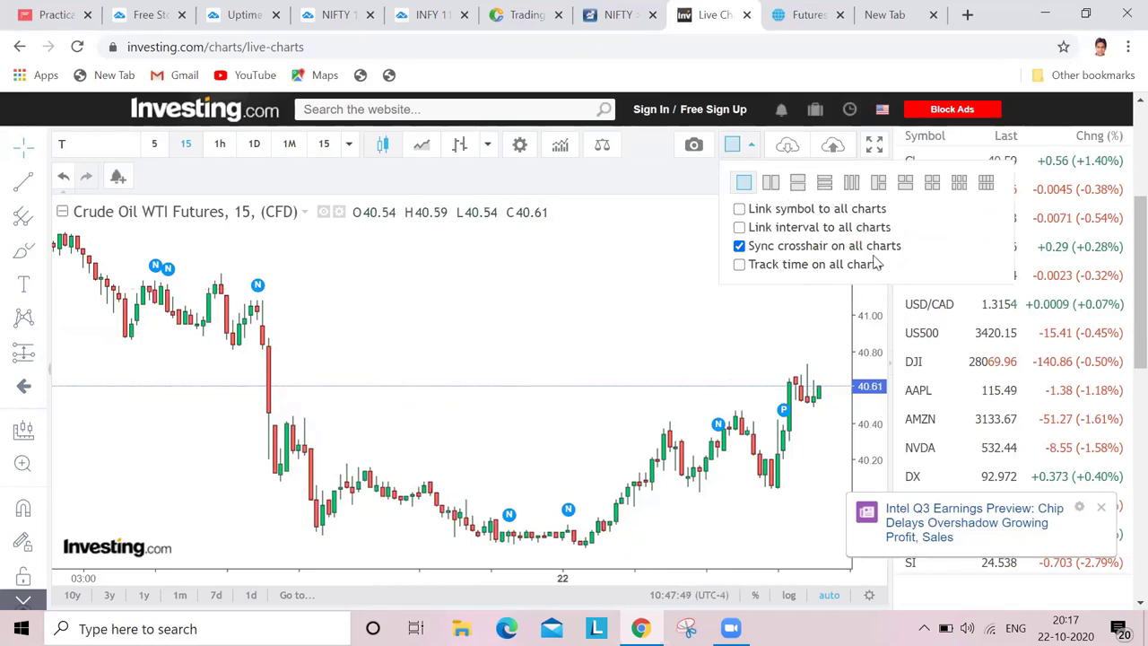
left_click(631, 276)
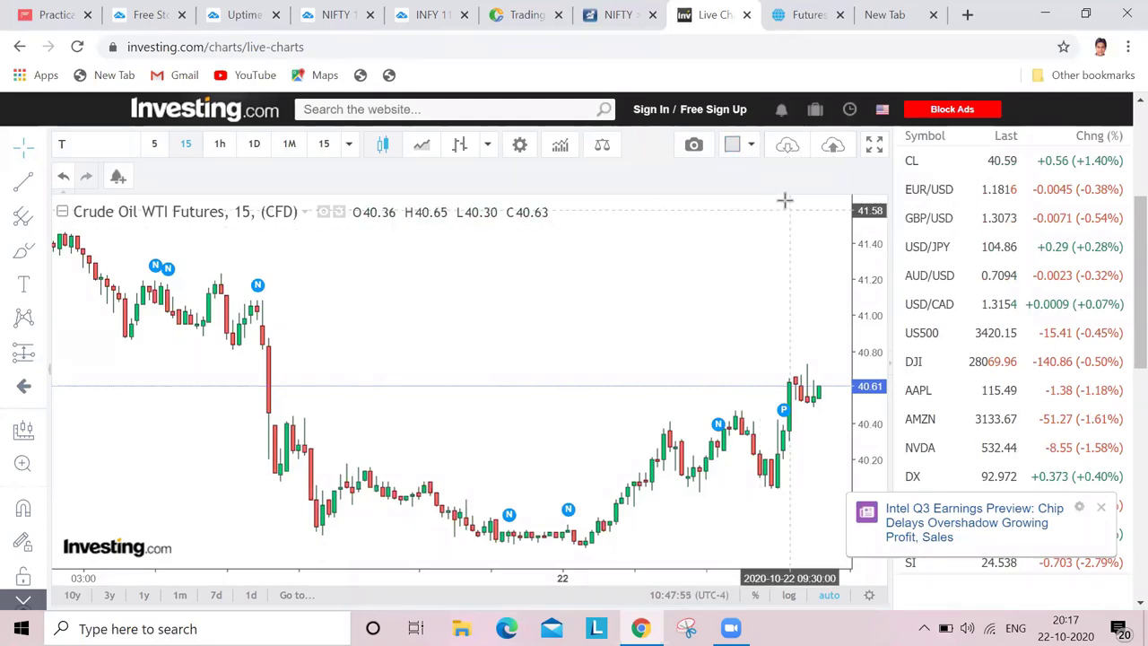
Switch to the TradingView NIFTY chart and review the alert conditions, expiration and alert actions without creating an alert.
left_click(332, 14)
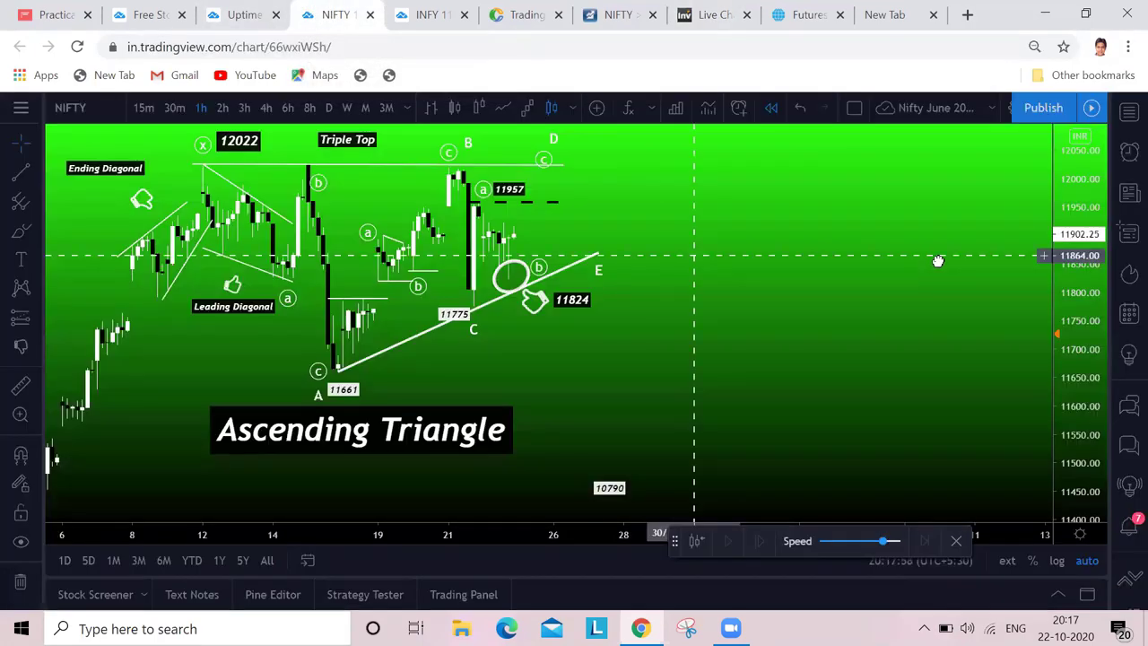
scroll(867, 310, "down", 3)
scroll(834, 305, "up", 4)
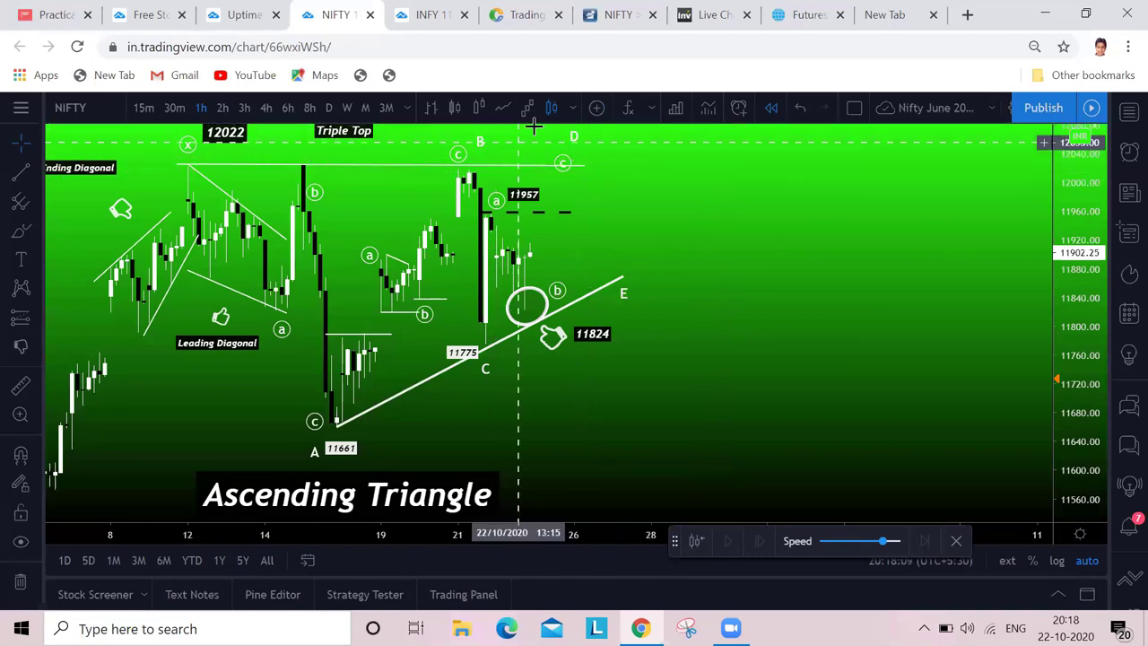
left_click(738, 114)
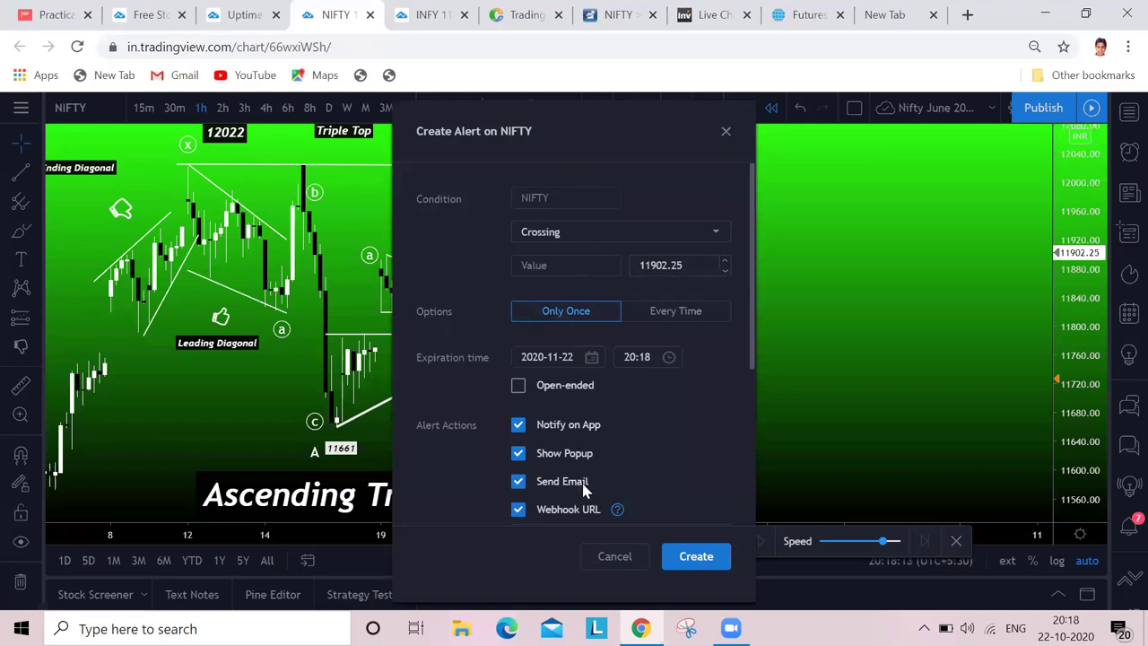
scroll(633, 410, "down", 1)
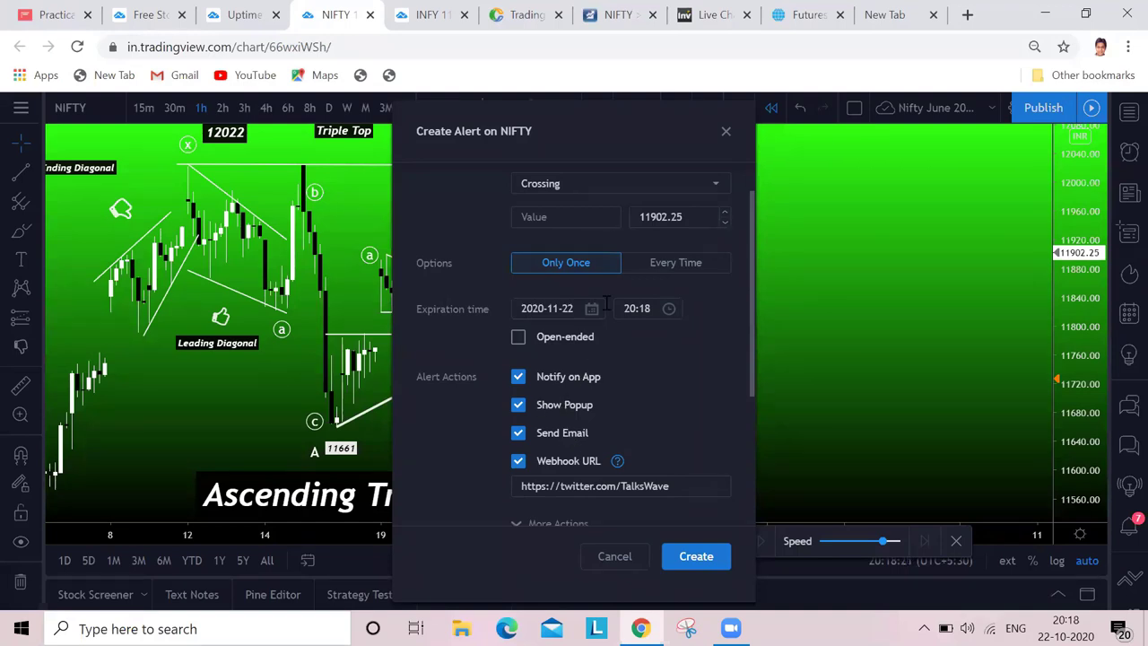
scroll(676, 410, "up", 1)
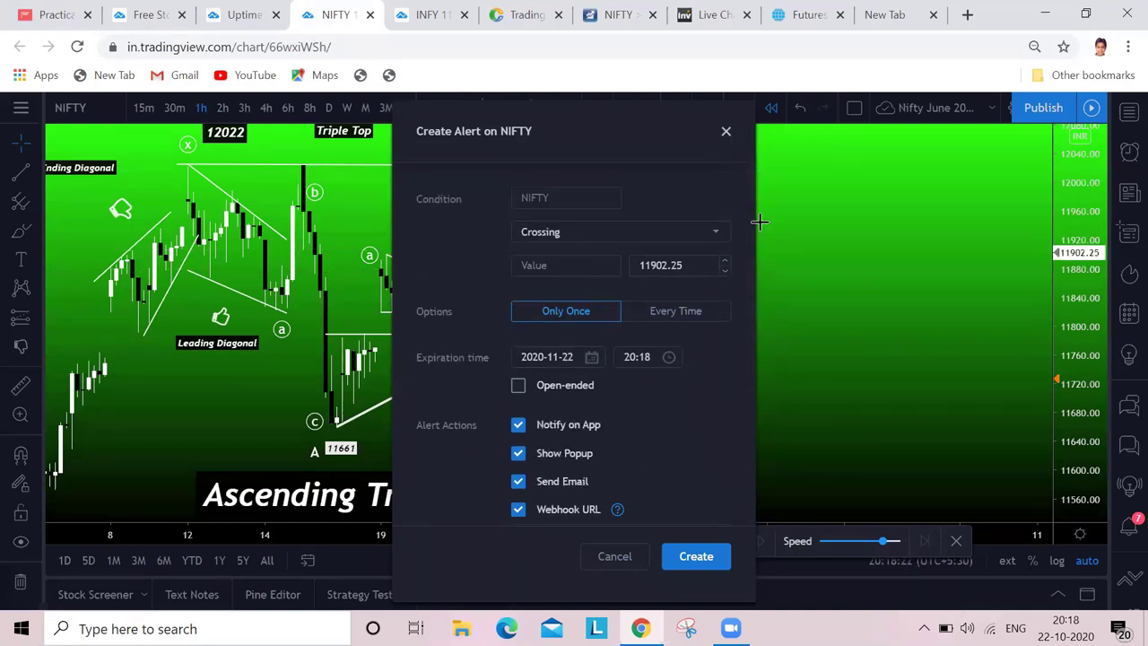
key("Escape")
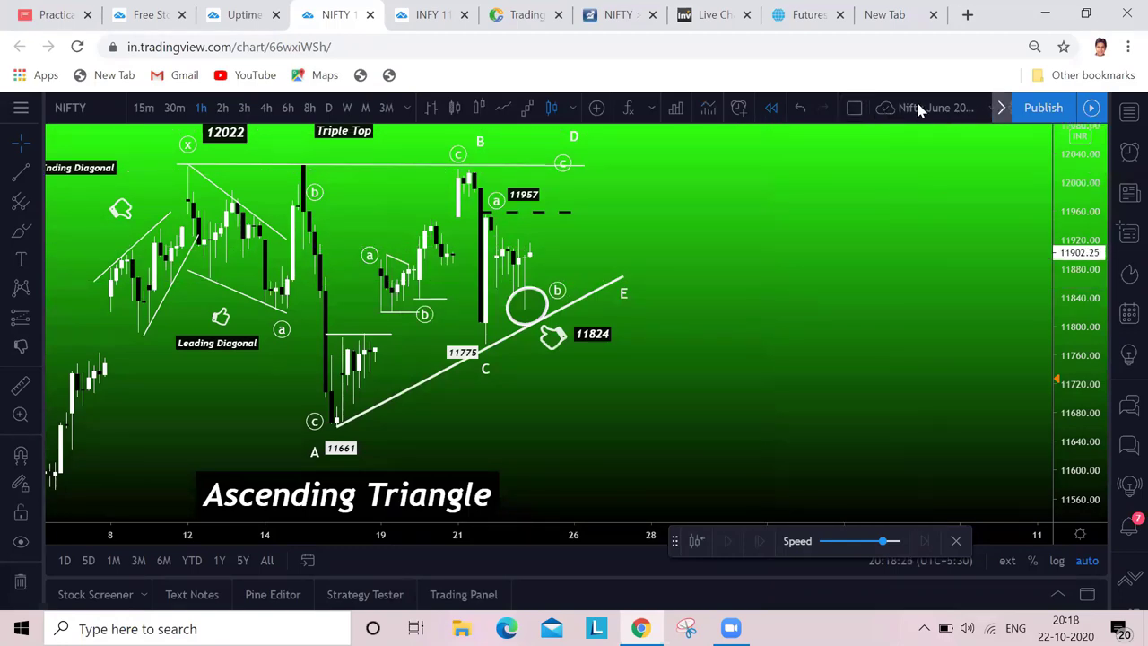
Compare the multi-chart layout and sync options of the TradingView NIFTY chart with those on Investing.com's live chart.
left_click(854, 108)
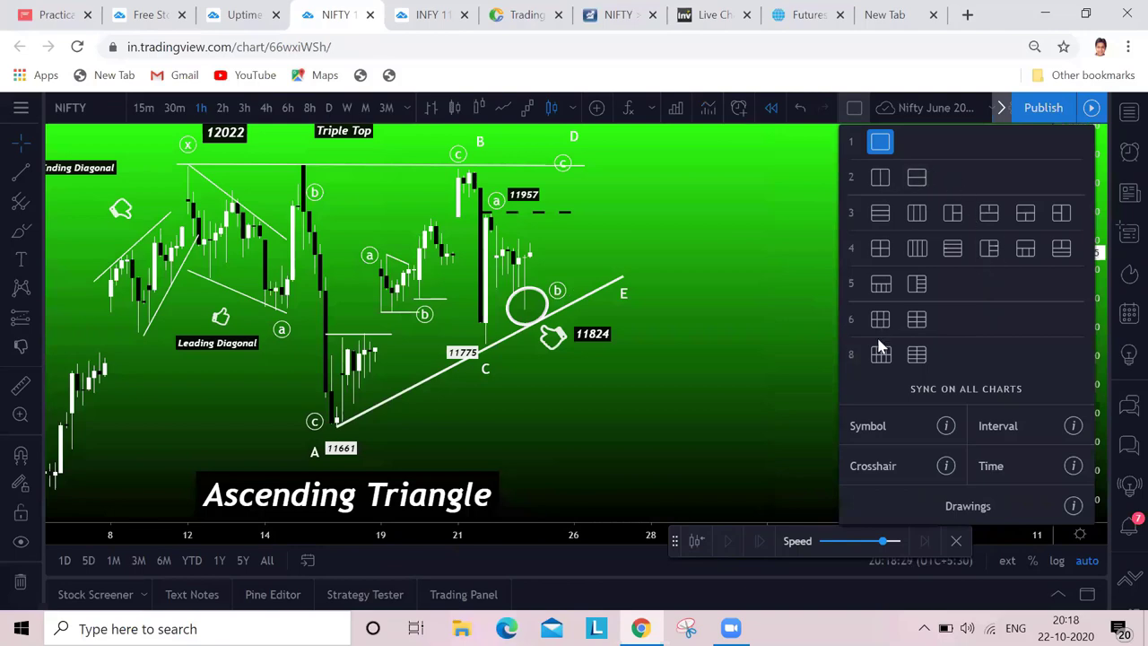
left_click(699, 13)
left_click(738, 147)
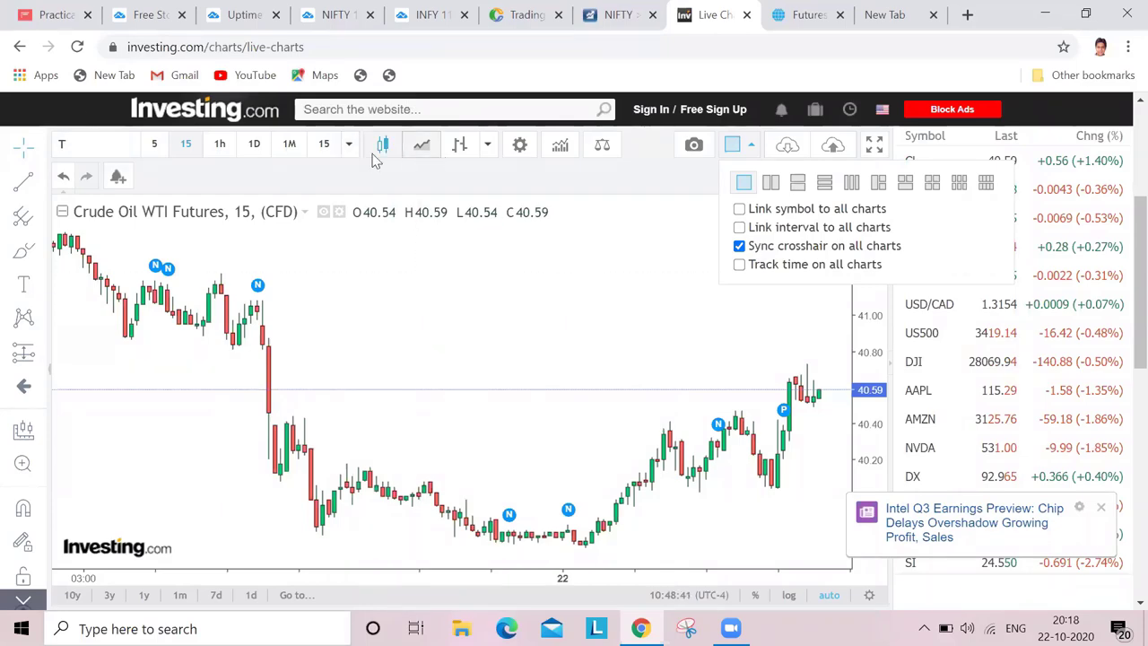
On the TradingView INFY chart, check the Publish Idea form, cancel it, and look at the main menu options.
left_click(409, 15)
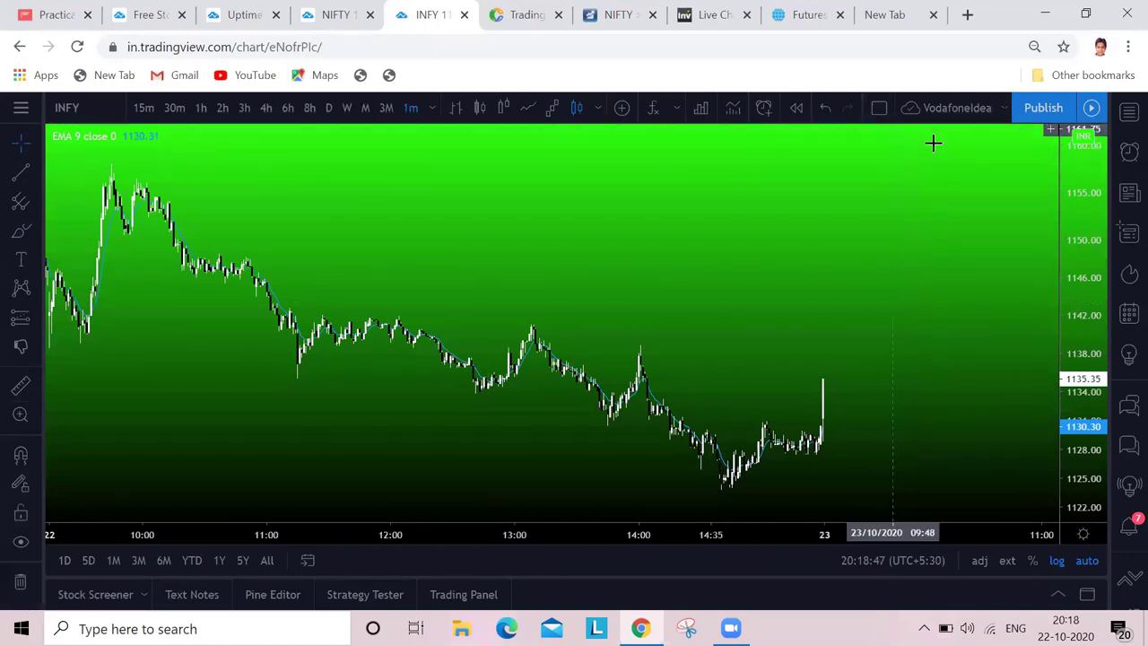
left_click(1045, 108)
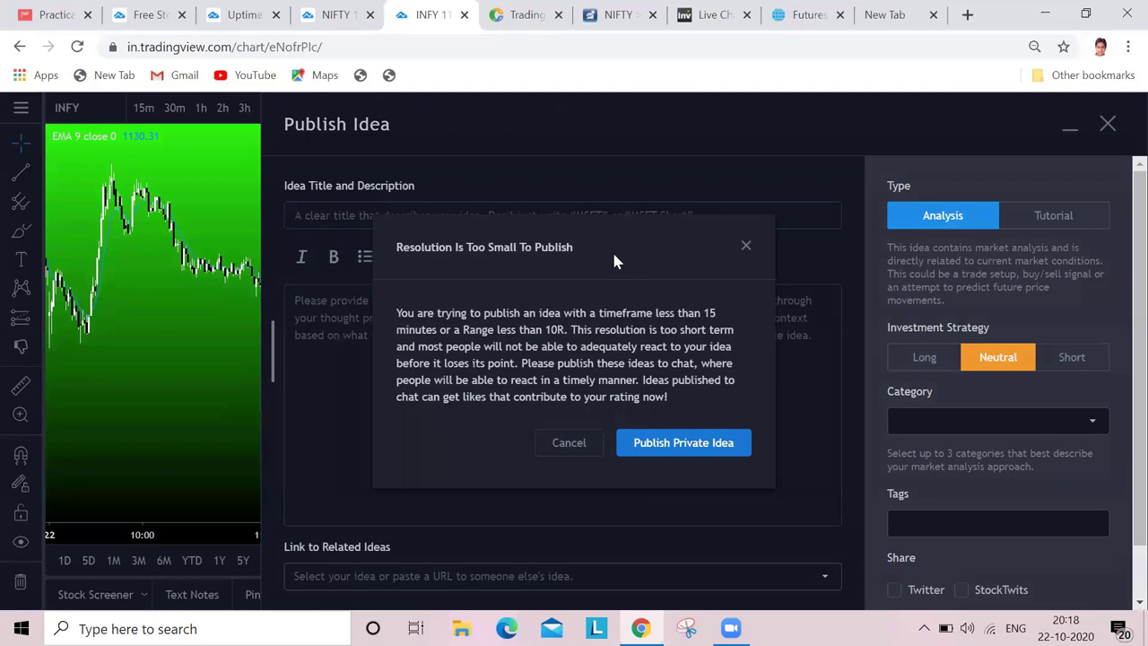
left_click(579, 447)
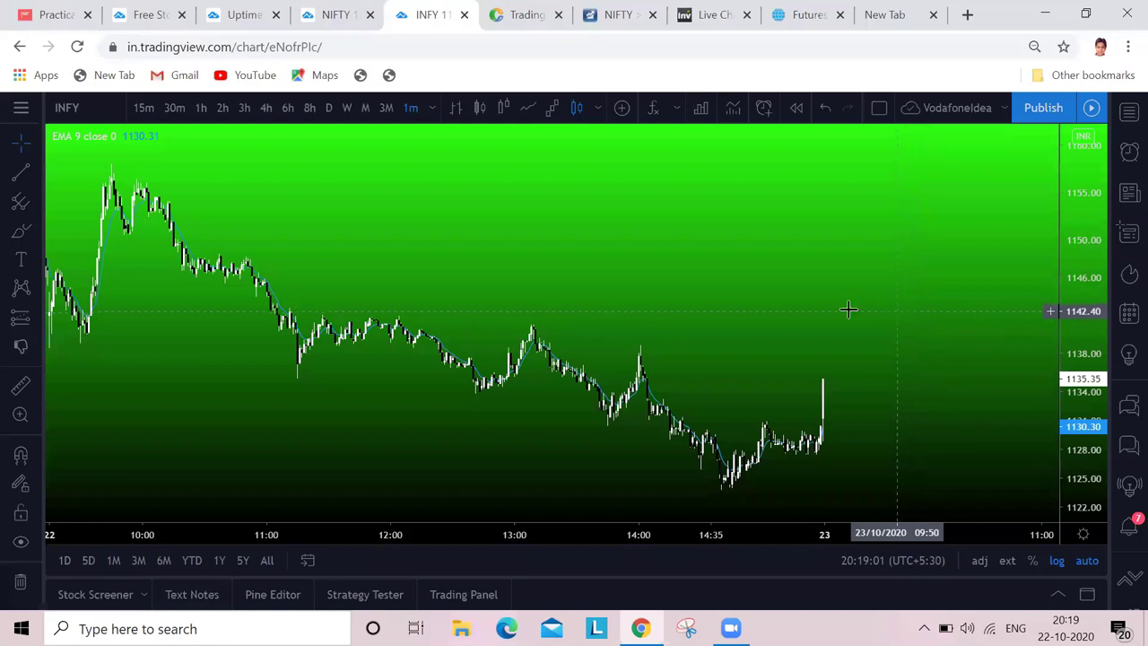
left_click(24, 109)
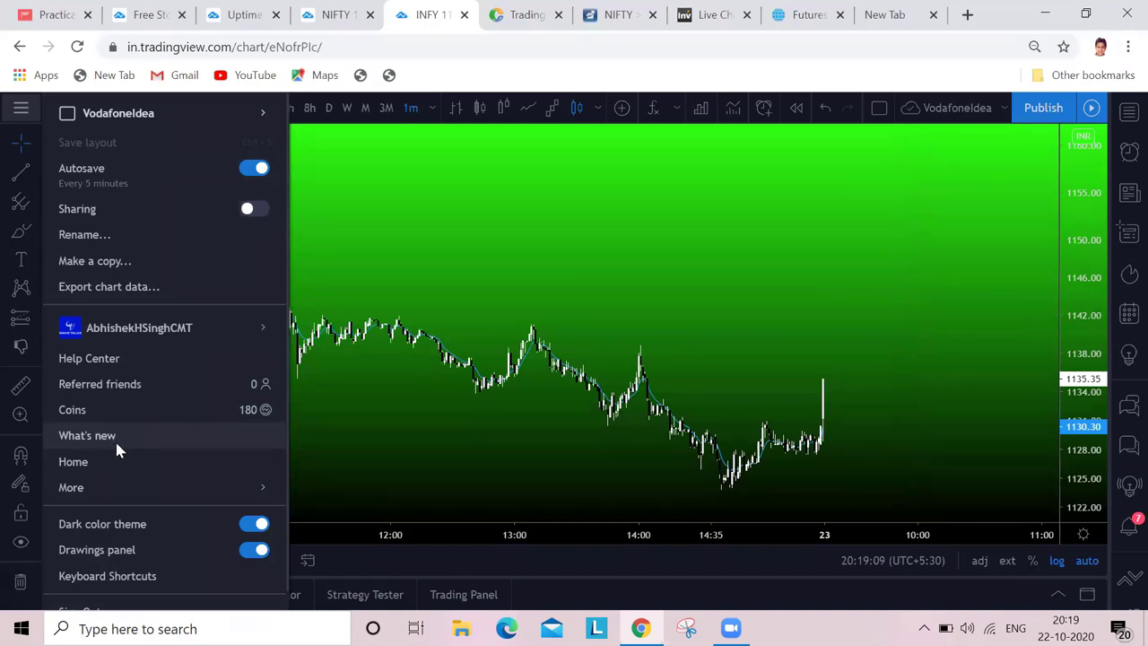
left_click(558, 372)
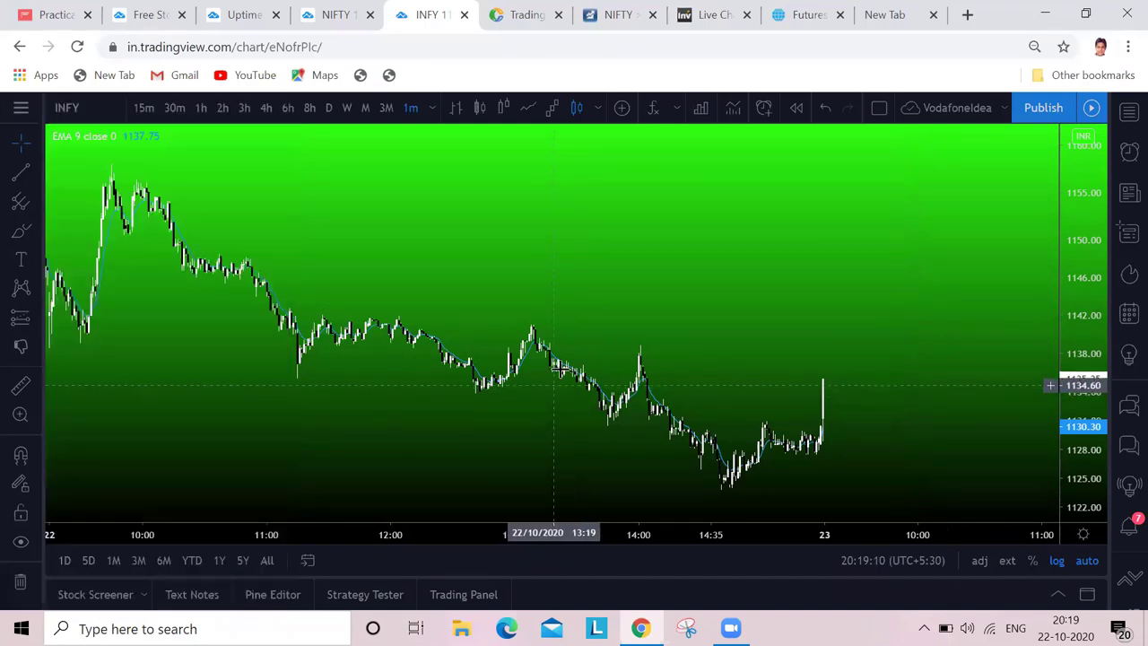
Browse the CME Group home page down to the Market Activity futures quotes and open the Corn Futures quotes page.
left_click(713, 16)
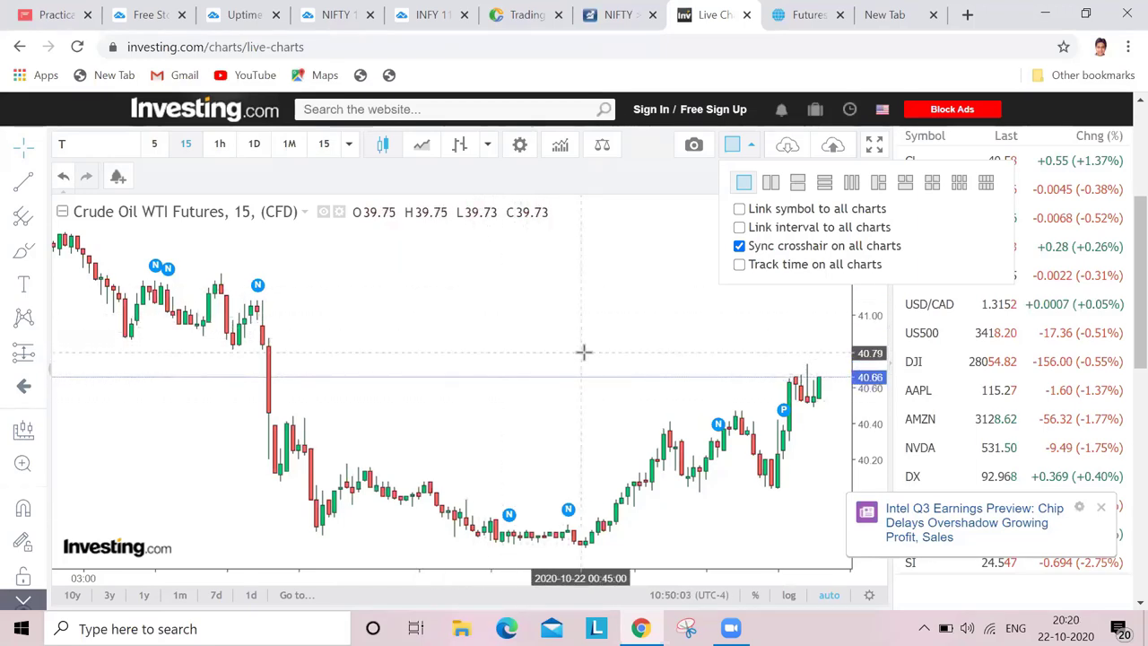
left_click(803, 17)
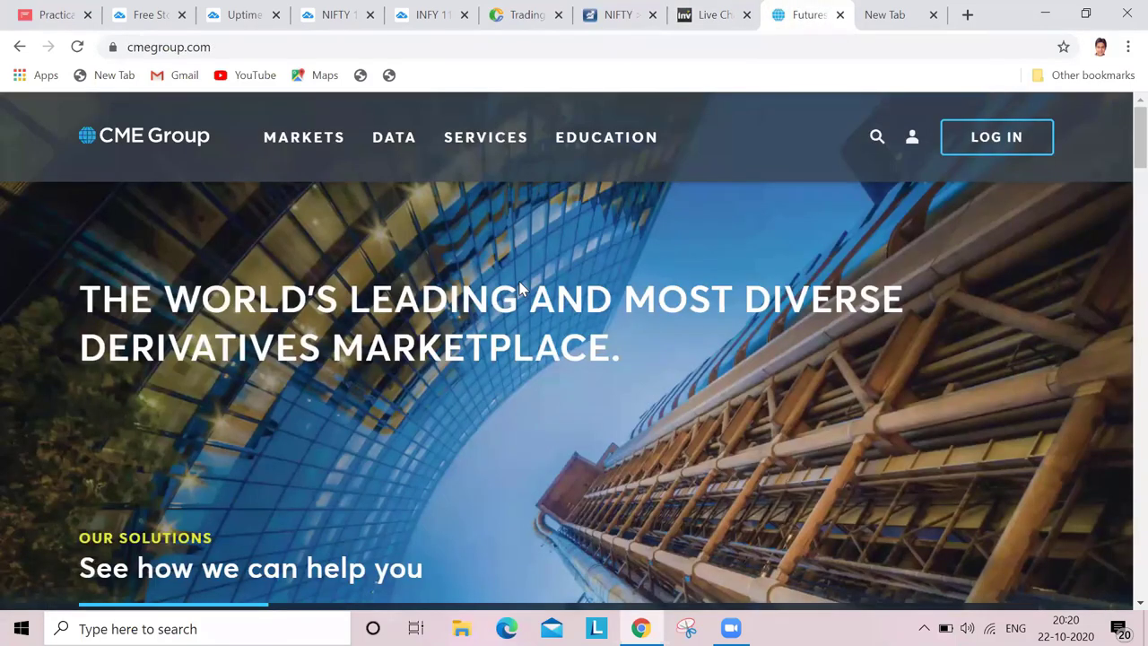
scroll(130, 98, "down", 3)
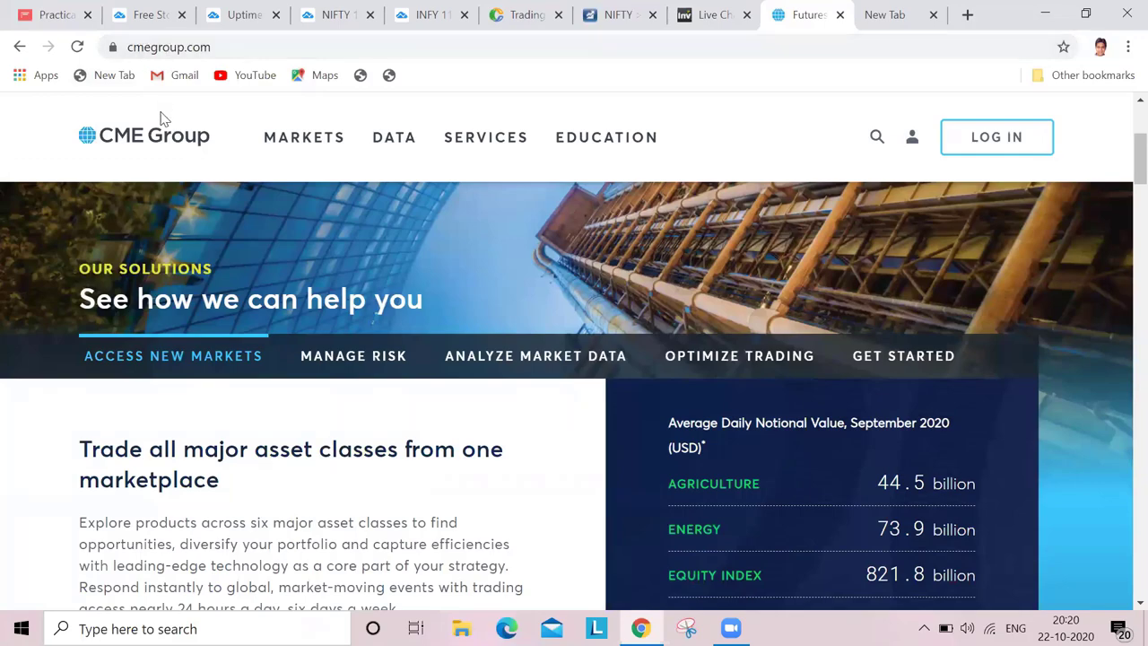
scroll(173, 157, "down", 10)
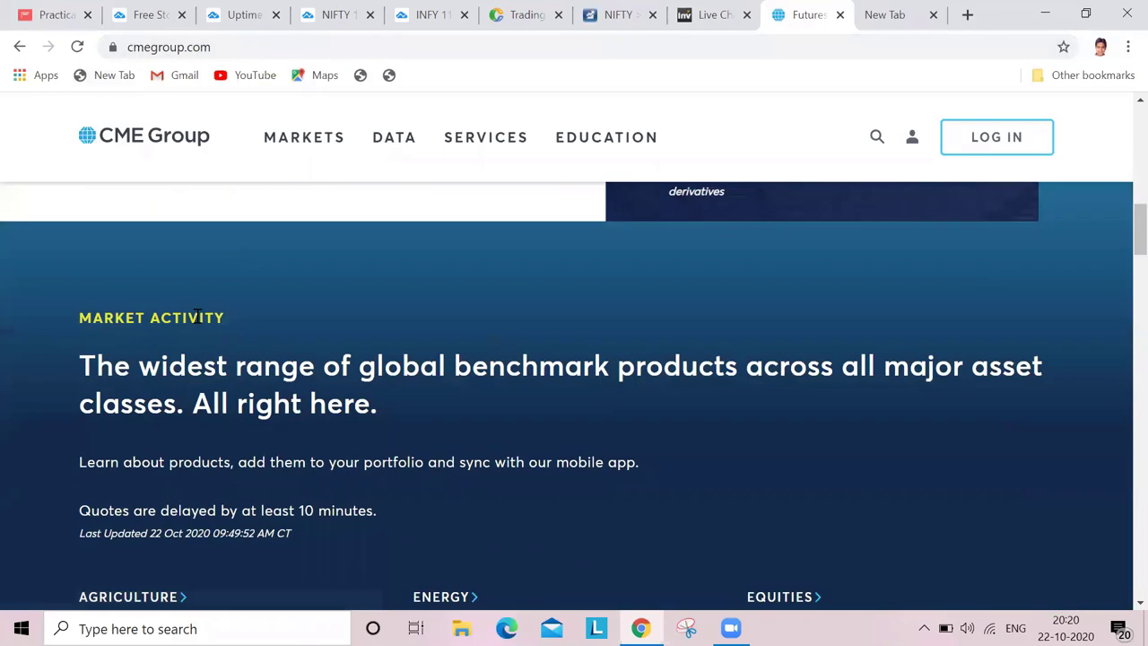
scroll(210, 316, "down", 3)
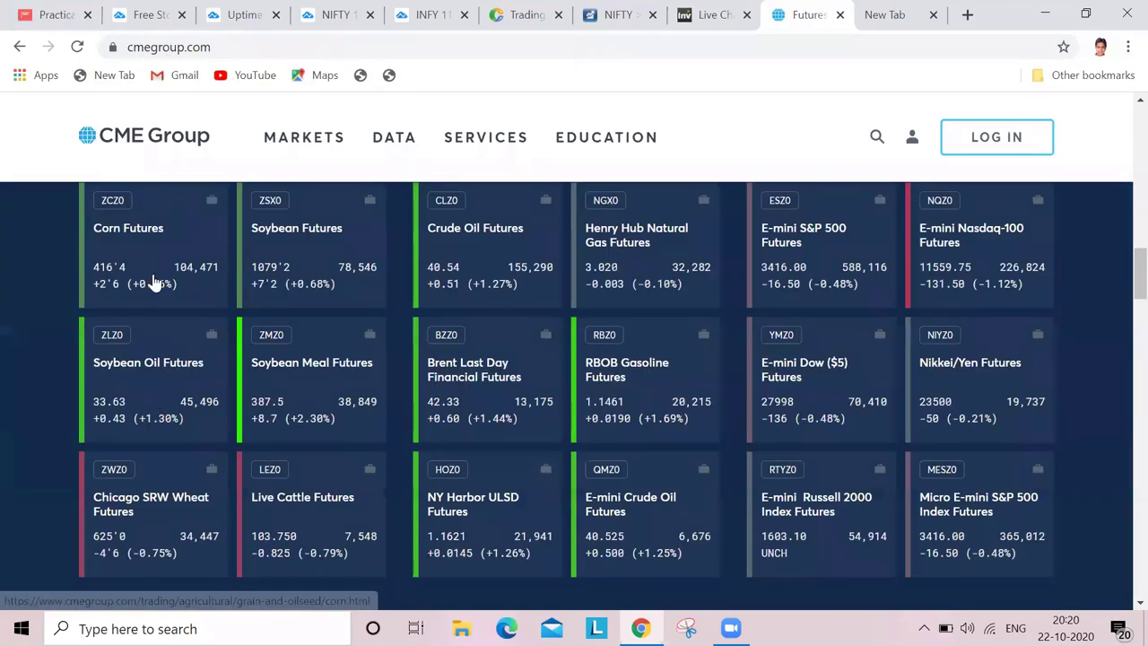
left_click(135, 232)
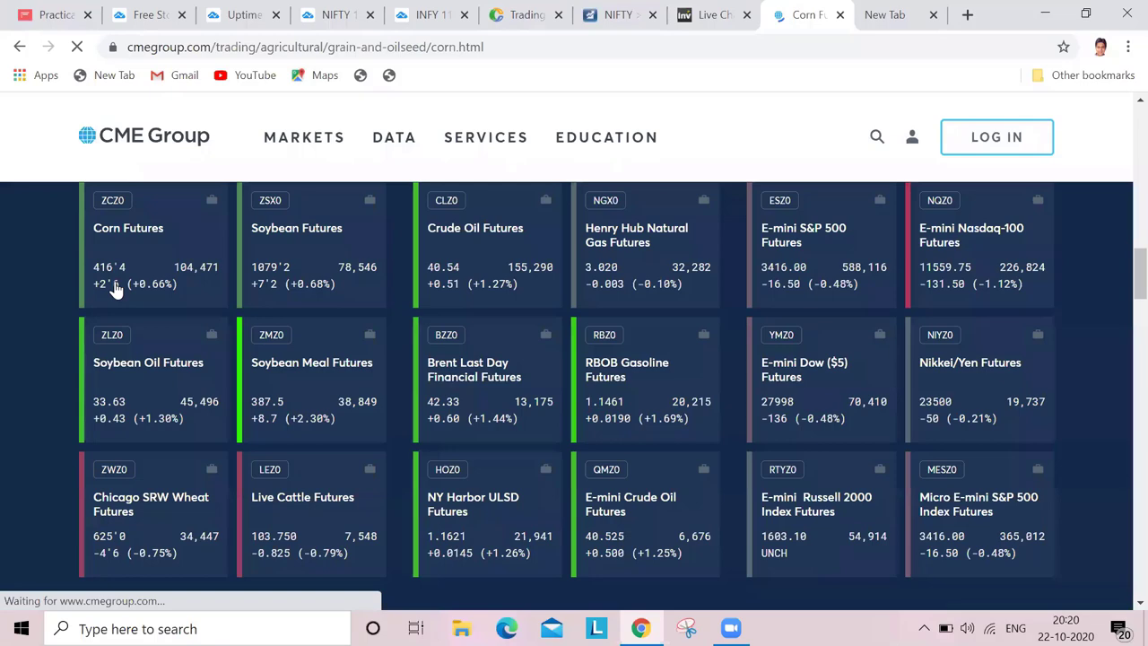
scroll(1071, 246, "down", 1)
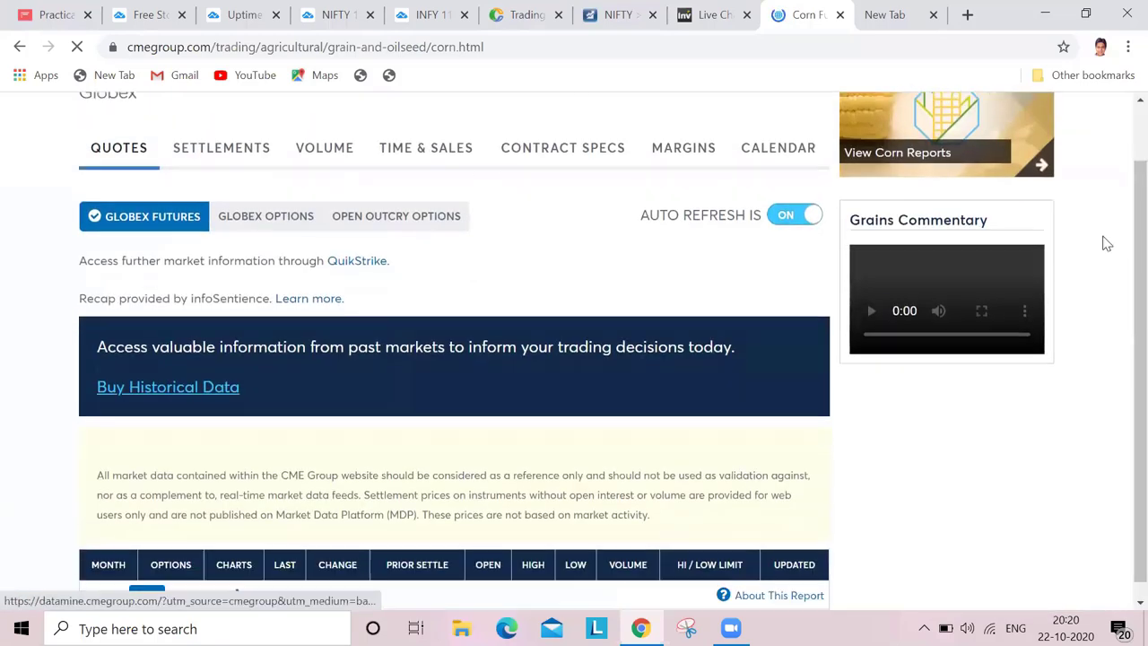
Go through the Corn Futures market recap and quotes table, and open the chart of the JUL 2021 contract.
scroll(1122, 215, "up", 1)
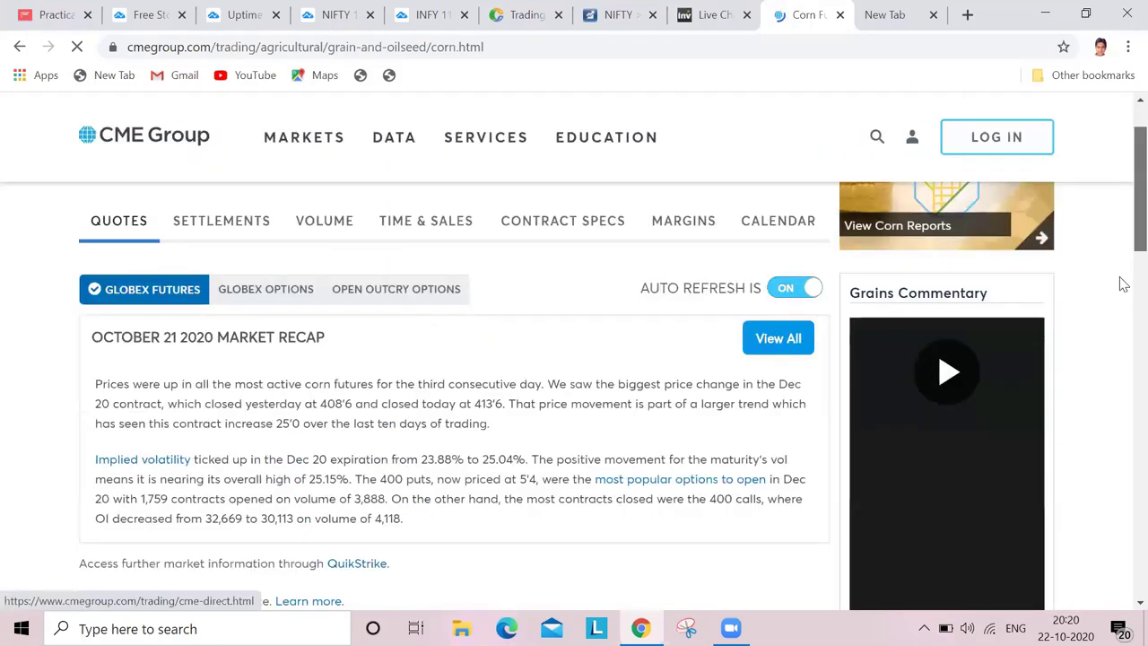
scroll(1121, 235, "down", 1)
scroll(1122, 235, "down", 2)
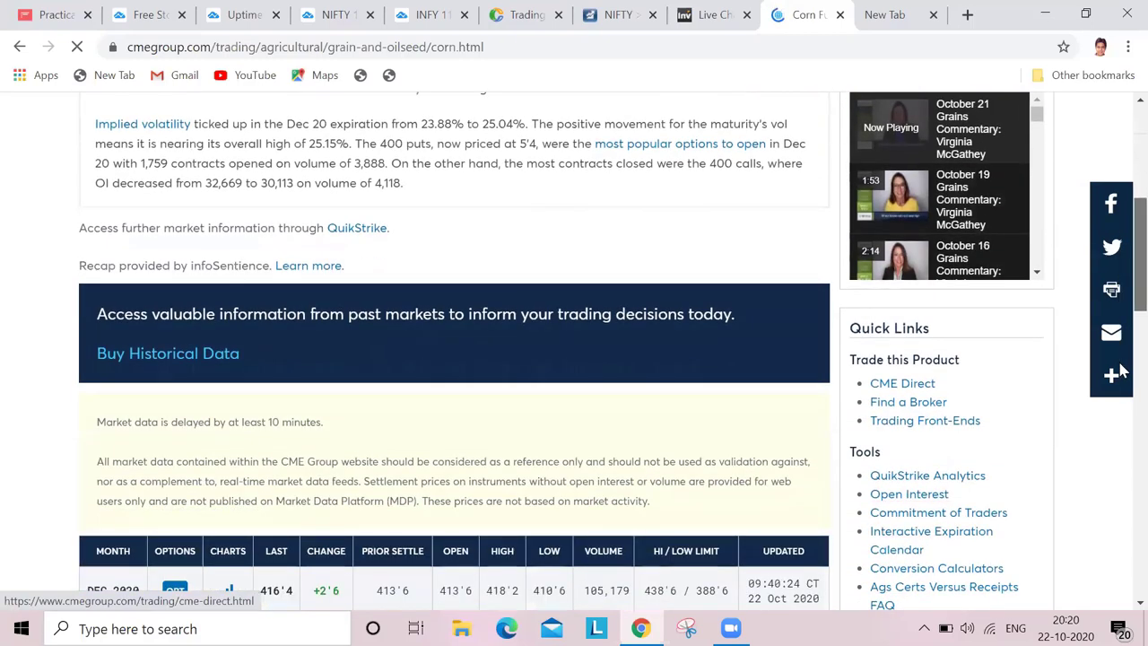
scroll(1119, 371, "down", 5)
scroll(54, 297, "up", 1)
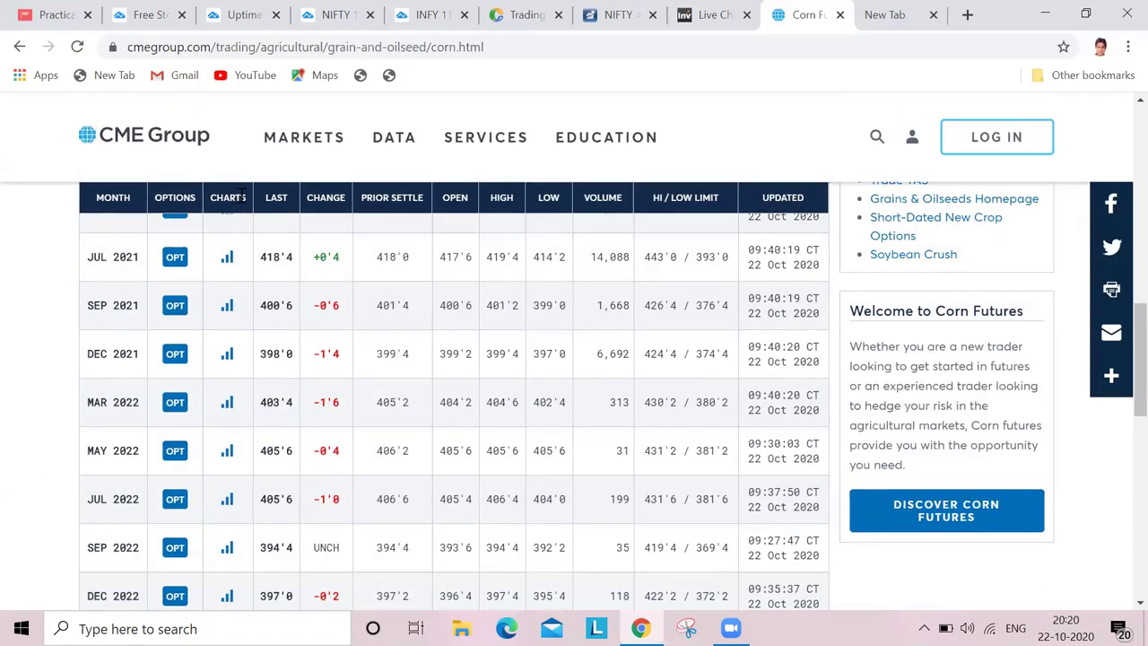
left_click(231, 218)
left_click(226, 258)
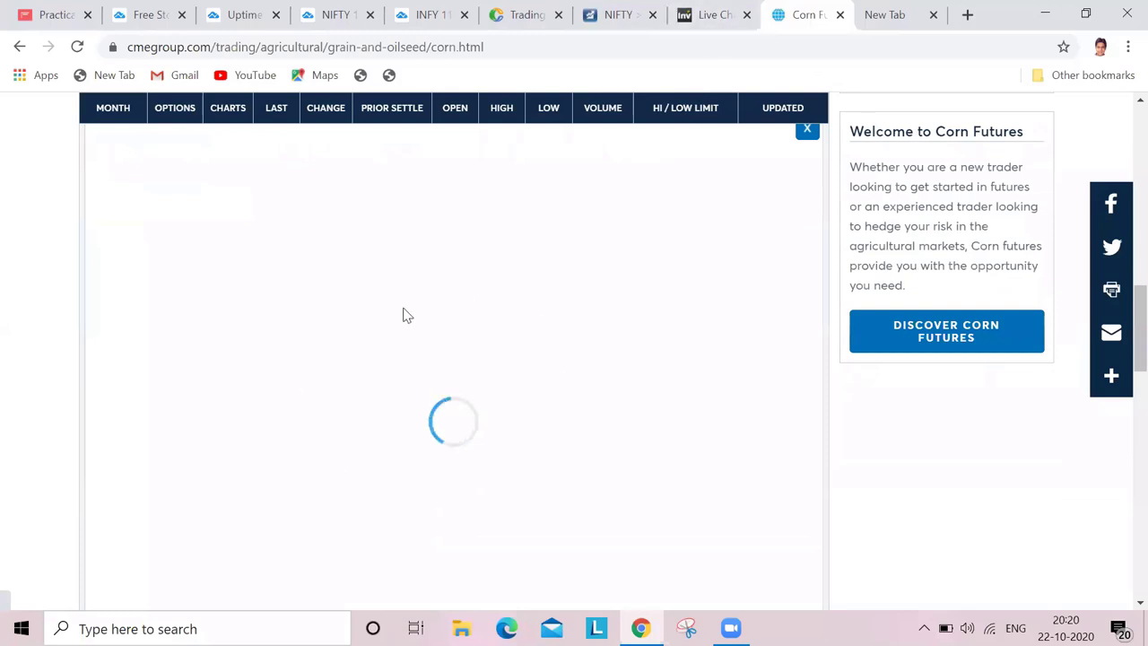
Examine the embedded JUL 2021 corn futures chart from its toolbar and drawing tools down to the volume bars and pop-up option.
scroll(14, 394, "down", 1)
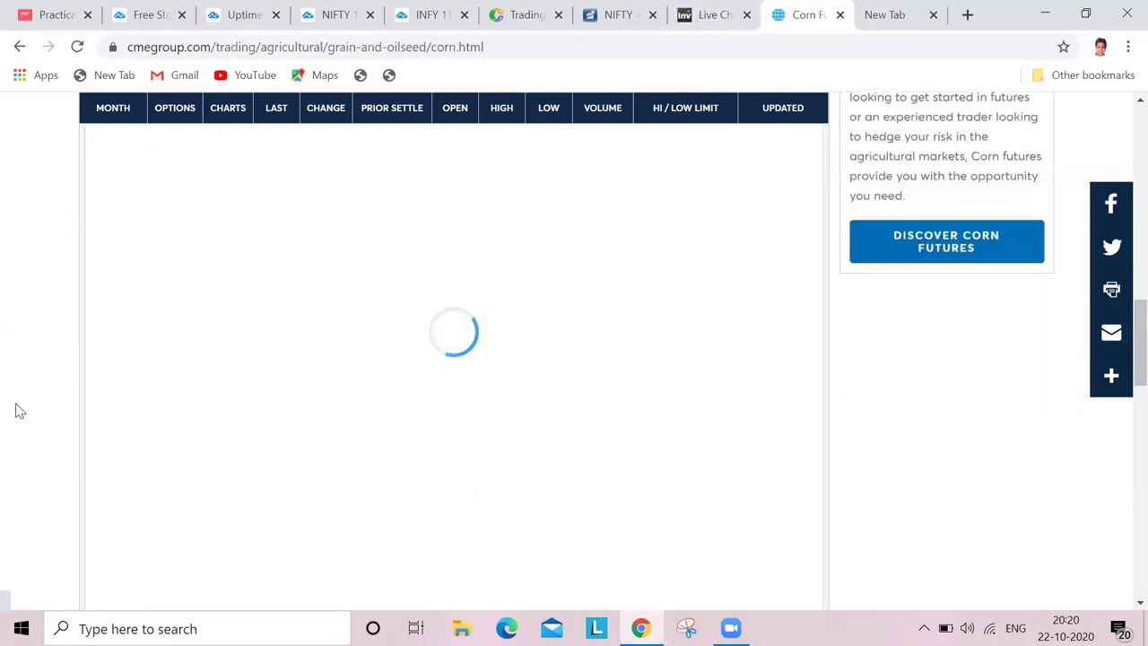
scroll(18, 465, "down", 2)
scroll(16, 466, "up", 3)
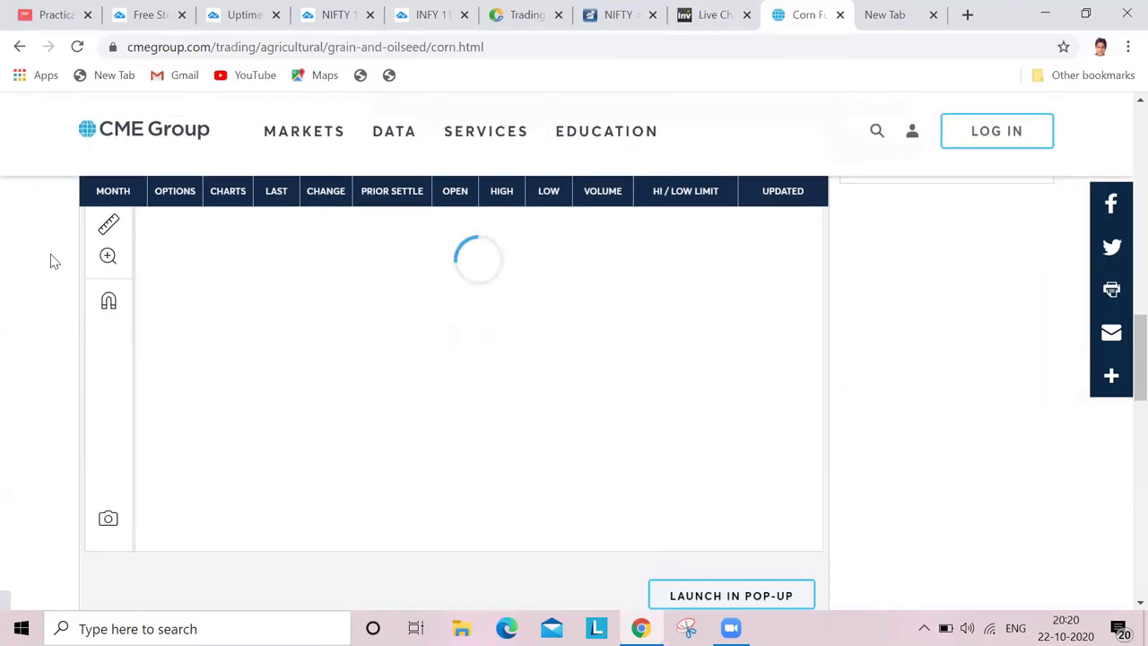
scroll(28, 487, "up", 2)
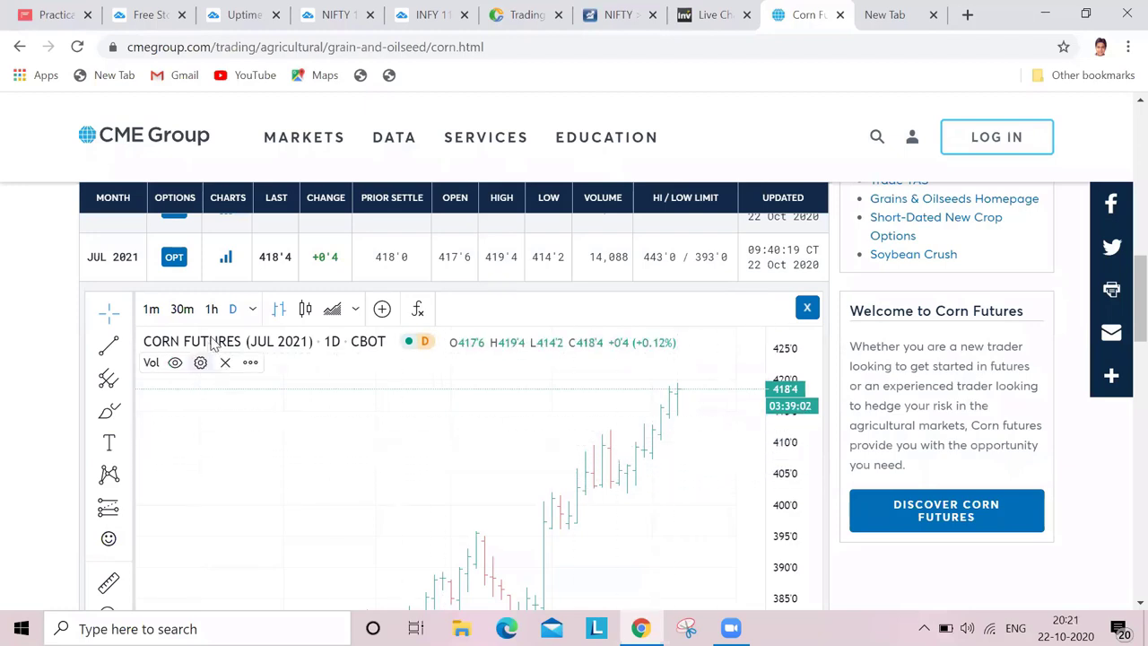
scroll(9, 538, "down", 2)
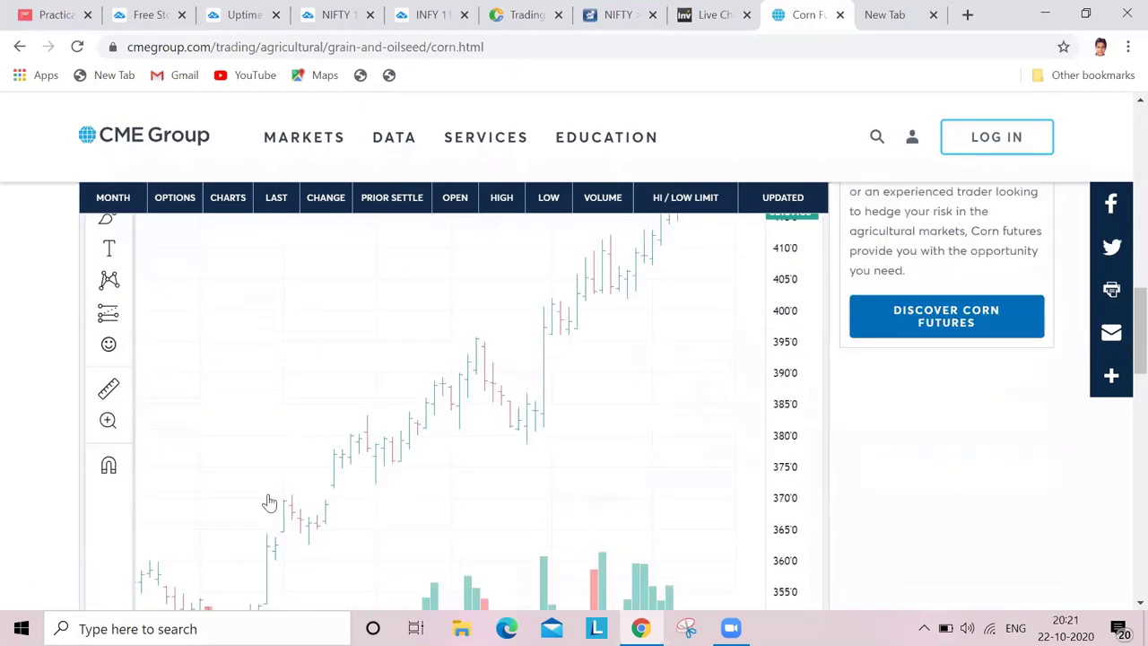
scroll(269, 502, "down", 1)
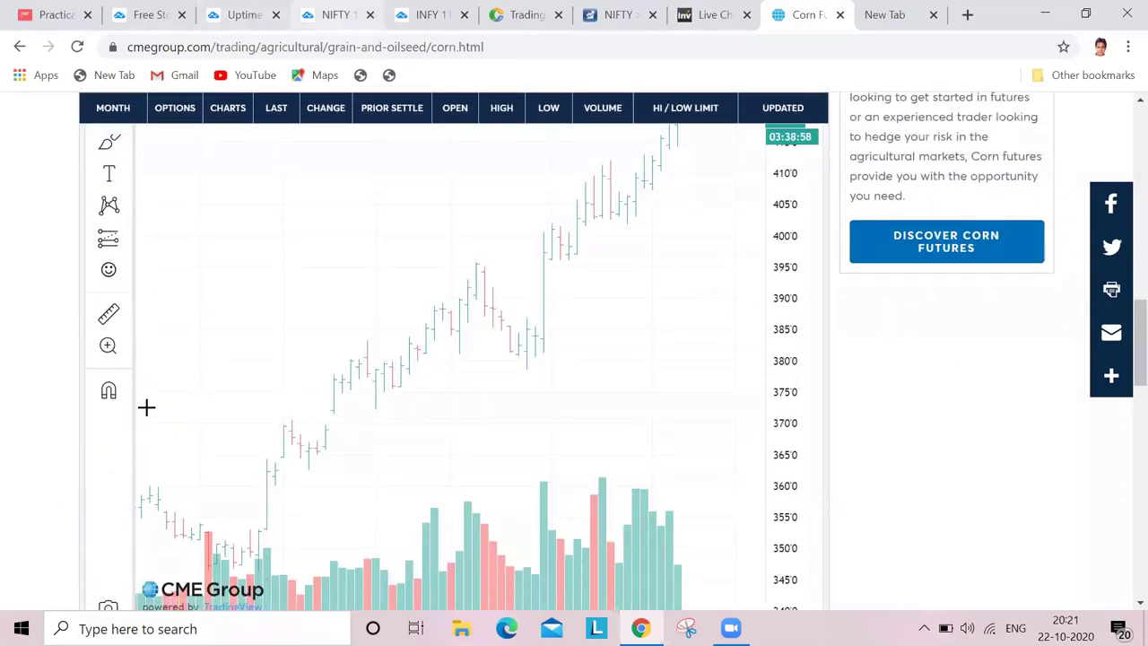
scroll(77, 436, "down", 3)
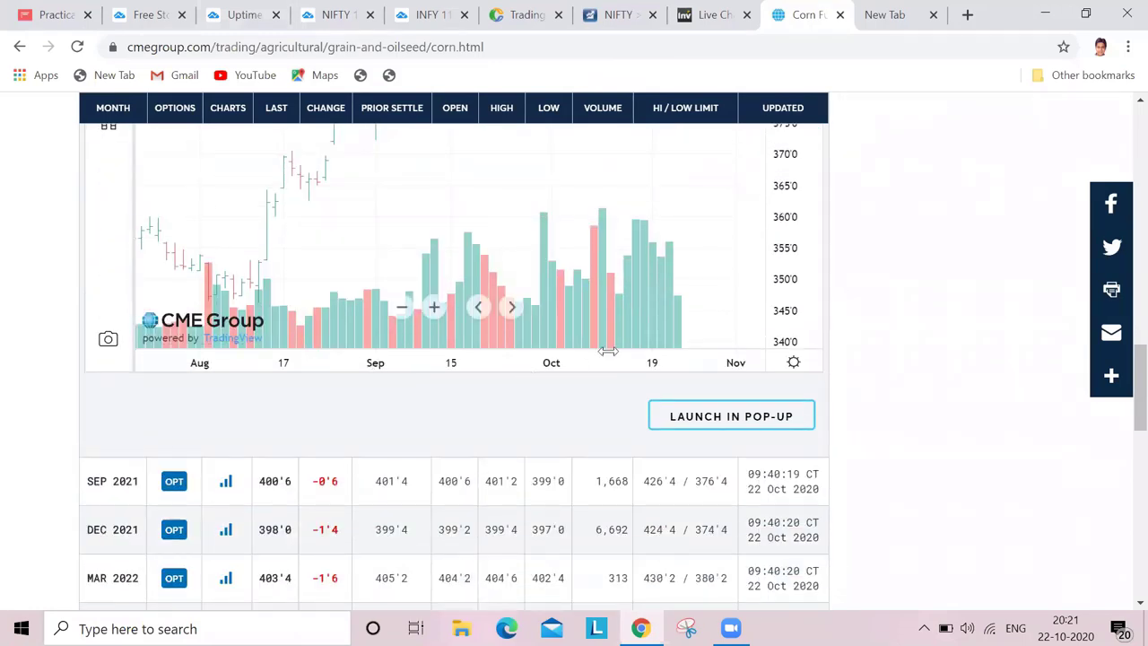
Return to the TradingView NIFTY chart, dismiss the layout options and turn off Bar Replay.
left_click(345, 16)
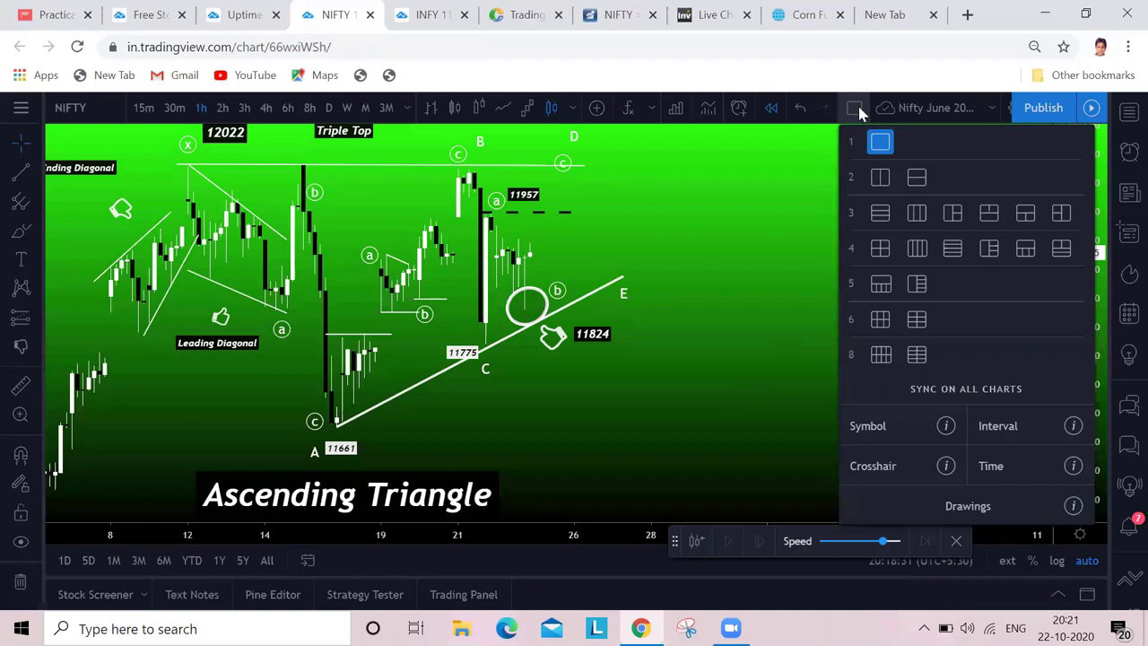
left_click(858, 110)
left_click(857, 111)
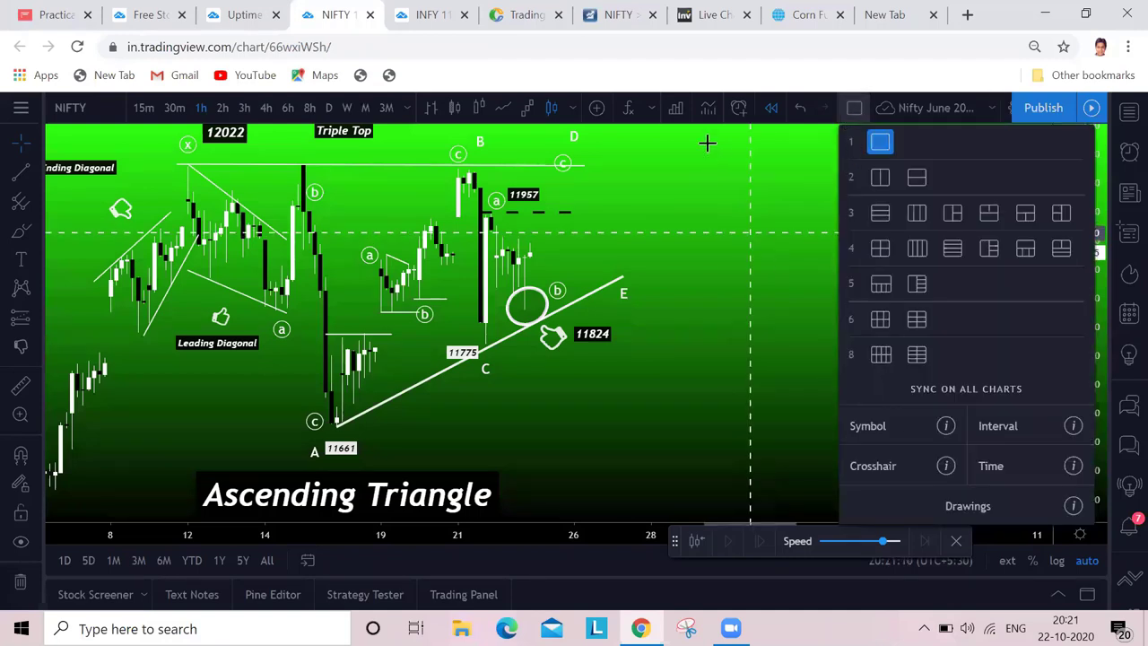
left_click(714, 151)
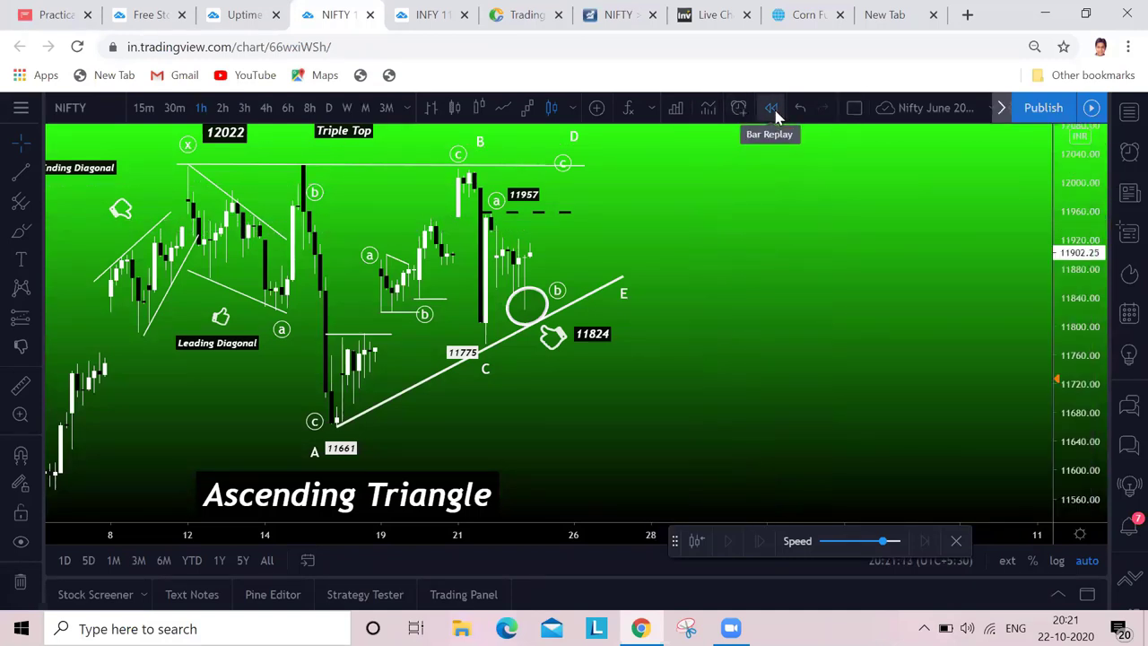
left_click(767, 111)
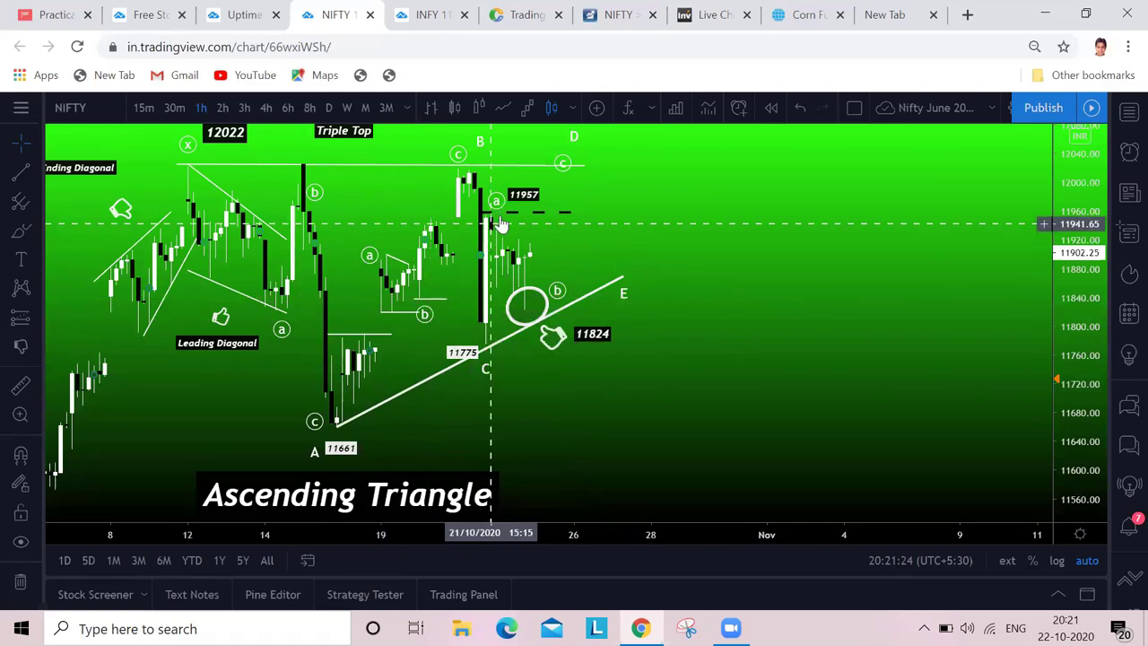
Review the Stock Screener, Text Notes, Pine Editor, Strategy Tester and Trading Panel under the NIFTY chart, and collapse the panel.
scroll(272, 362, "down", 3)
scroll(107, 485, "down", 3)
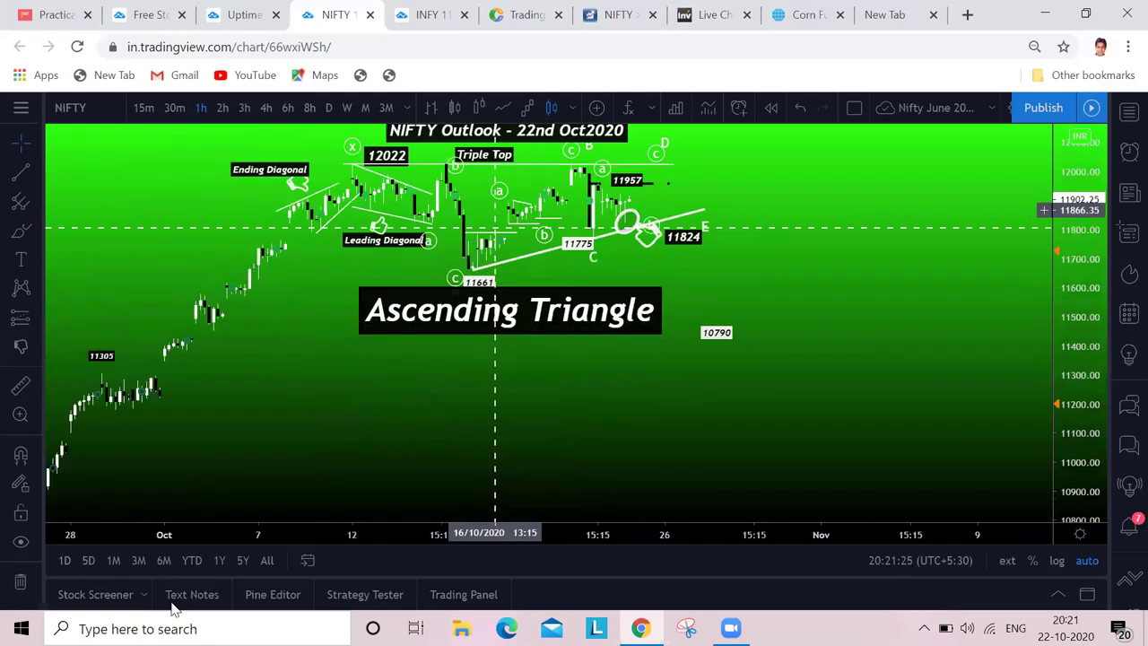
scroll(494, 227, "up", 3)
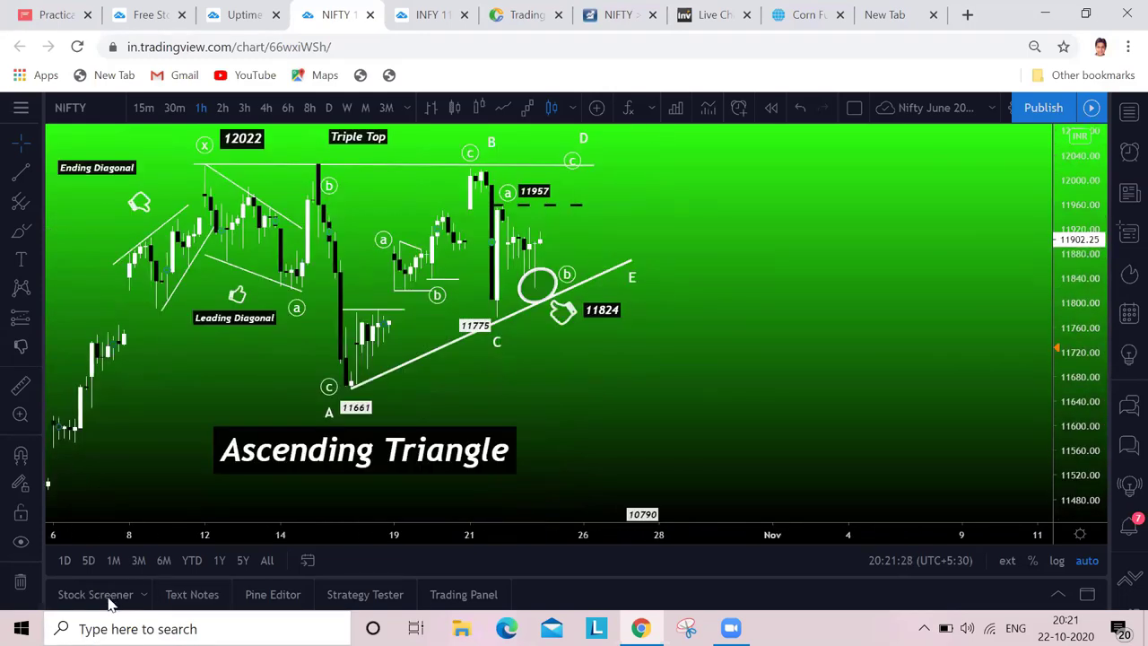
left_click_drag(162, 592, 188, 346)
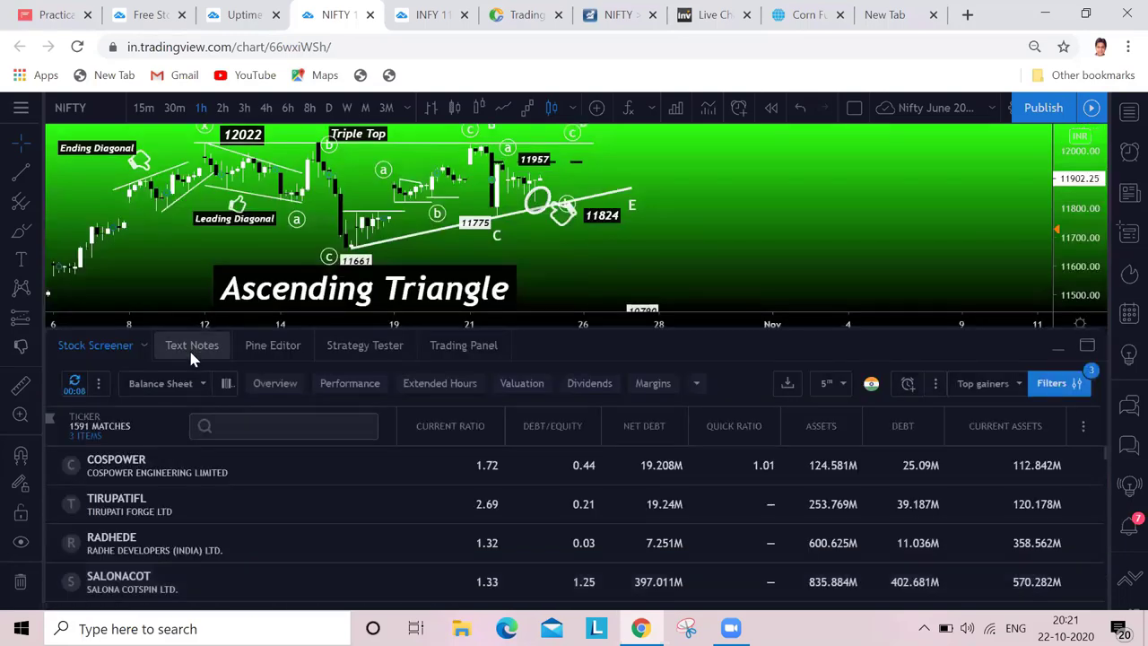
left_click(189, 347)
left_click(276, 350)
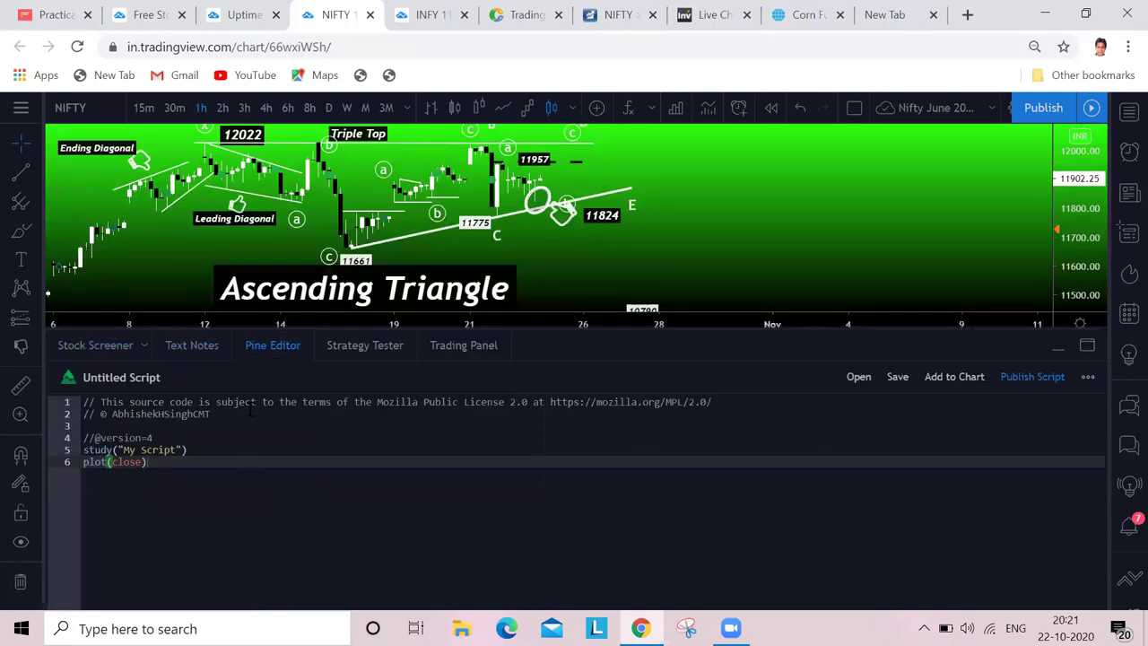
left_click(382, 353)
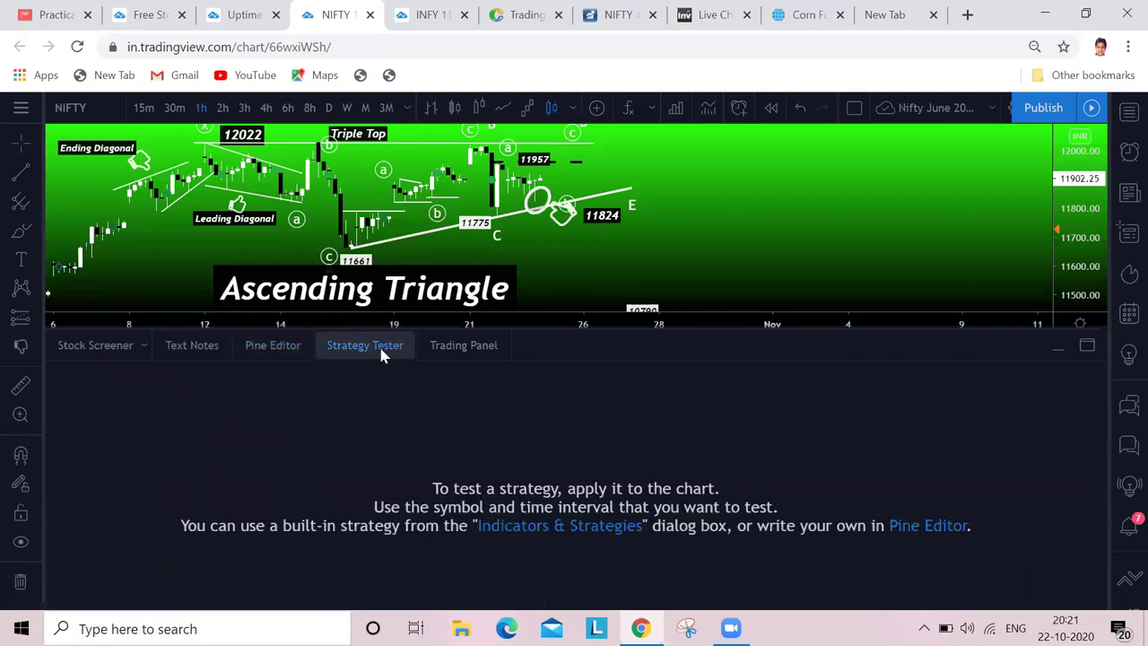
left_click(461, 350)
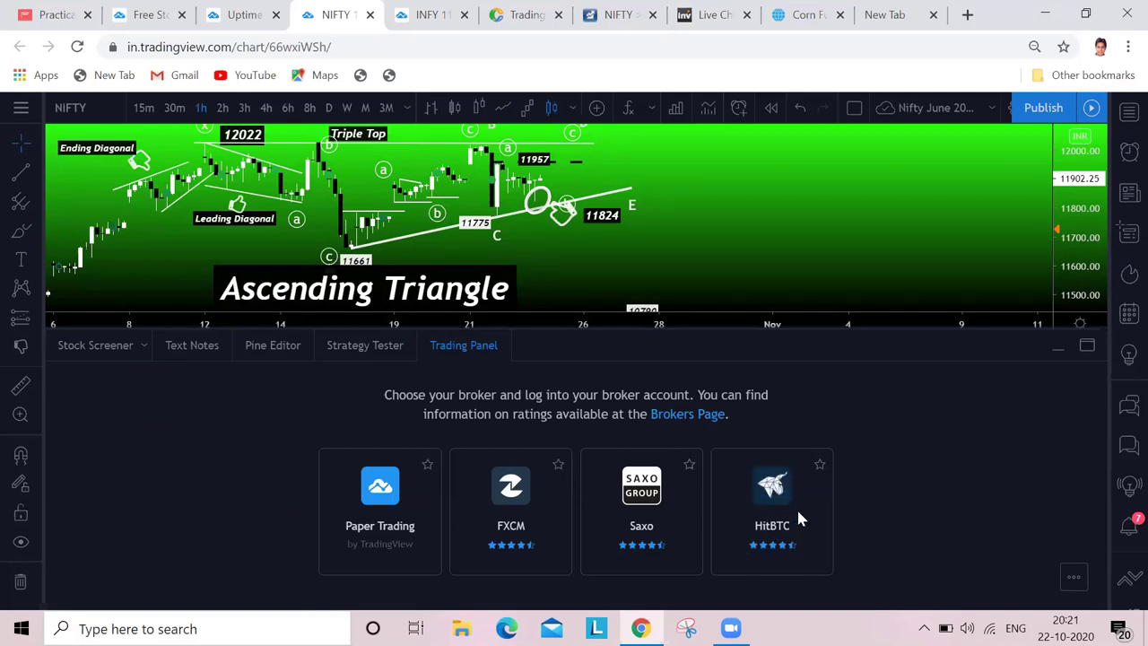
left_click(486, 353)
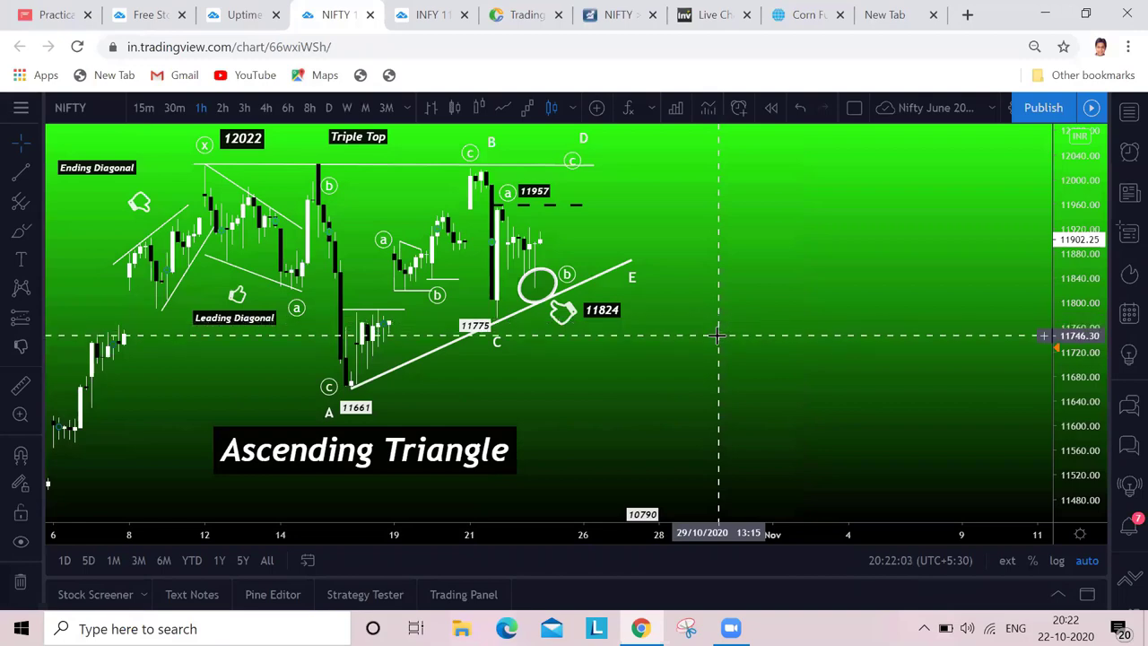
left_click_drag(717, 331, 745, 335)
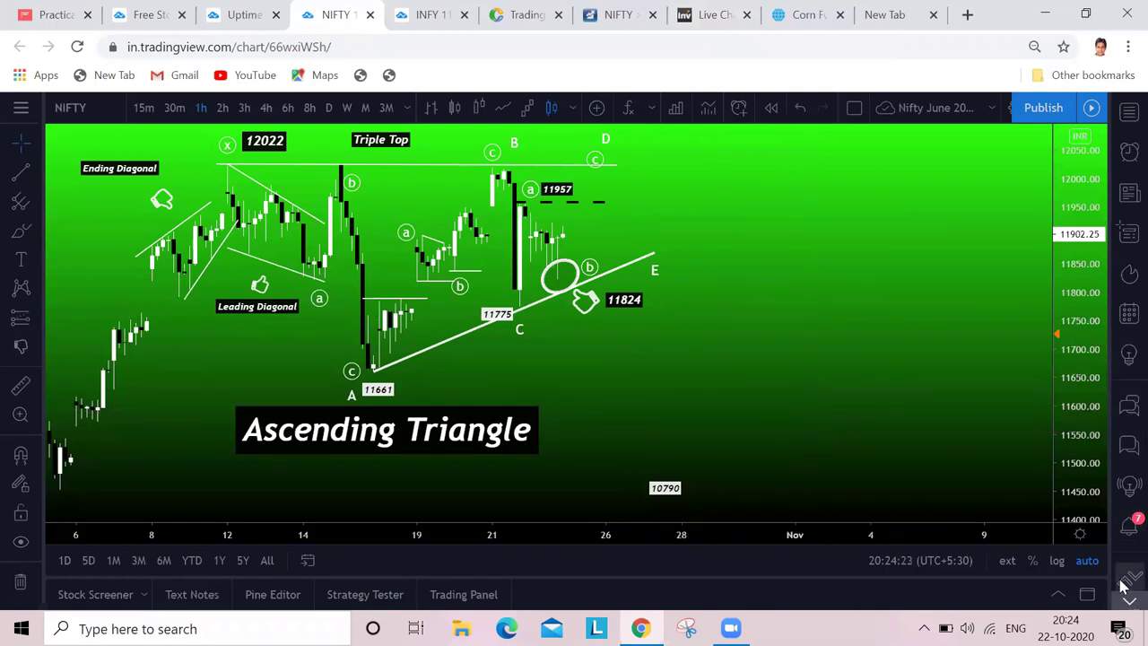
Open the TradingView help center beside the NIFTY chart and look through its issue categories.
left_click(1128, 597)
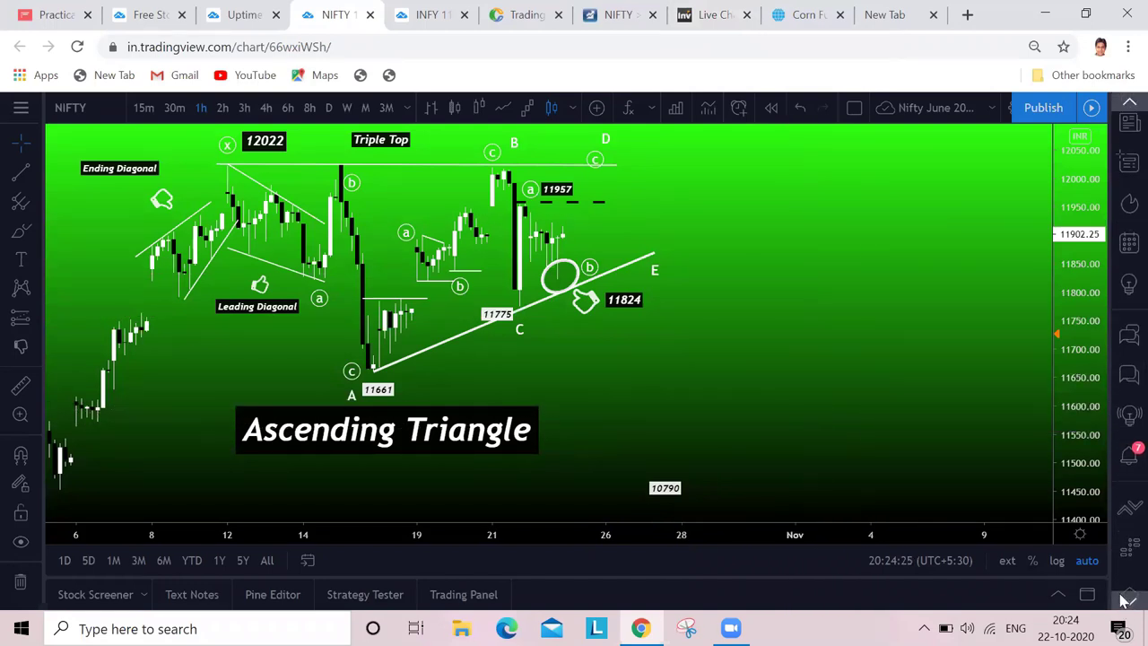
left_click(1129, 592)
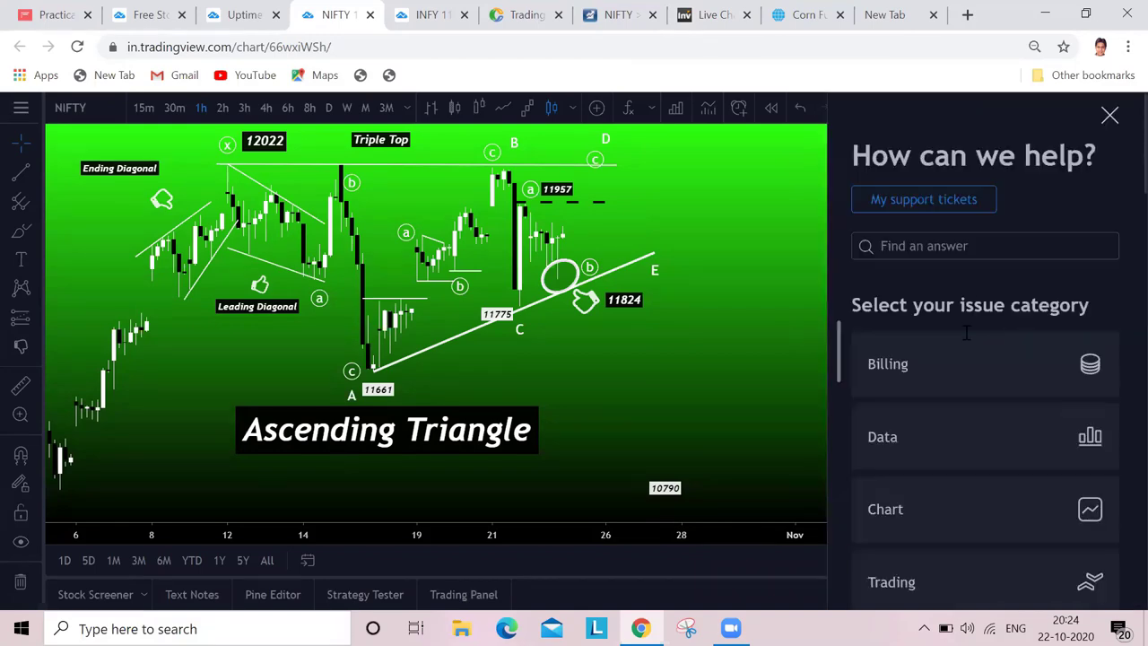
scroll(977, 440, "down", 8)
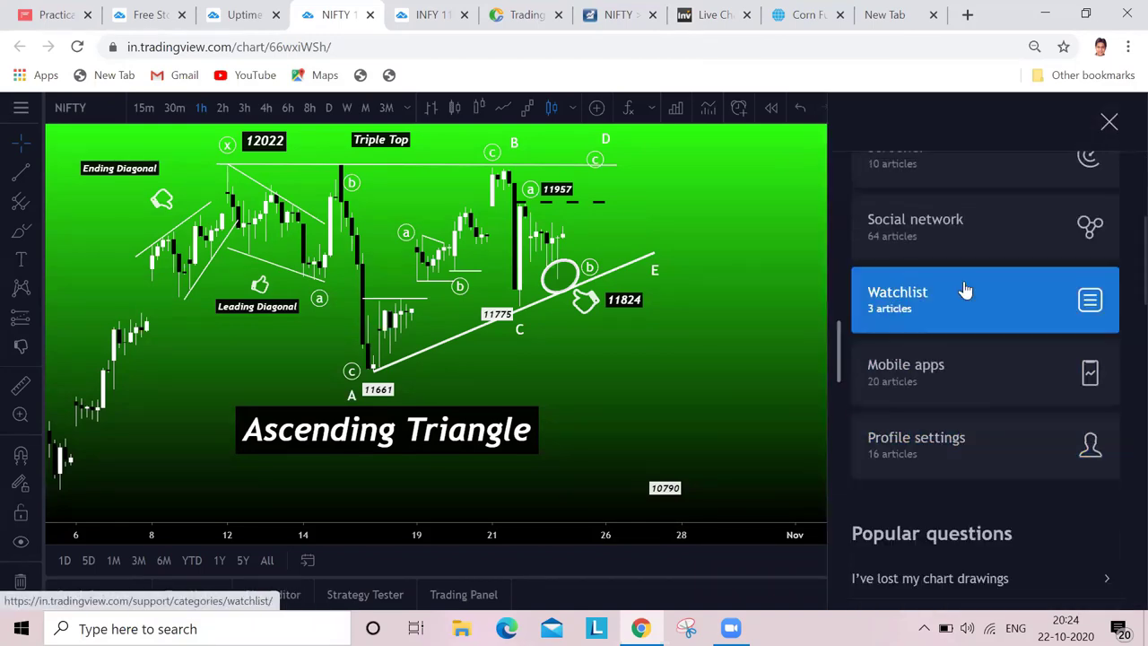
scroll(960, 341, "down", 1)
scroll(960, 305, "up", 4)
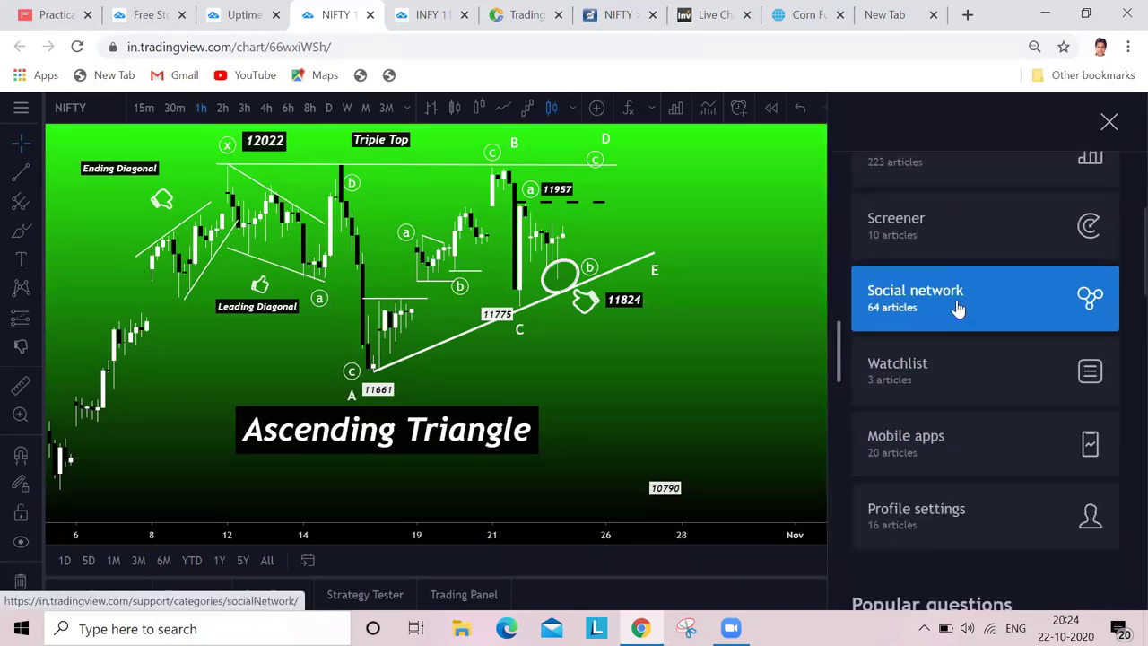
Open the Feature request page from the help center and look over the r/TradingView community posts on Reddit.
scroll(964, 343, "down", 15)
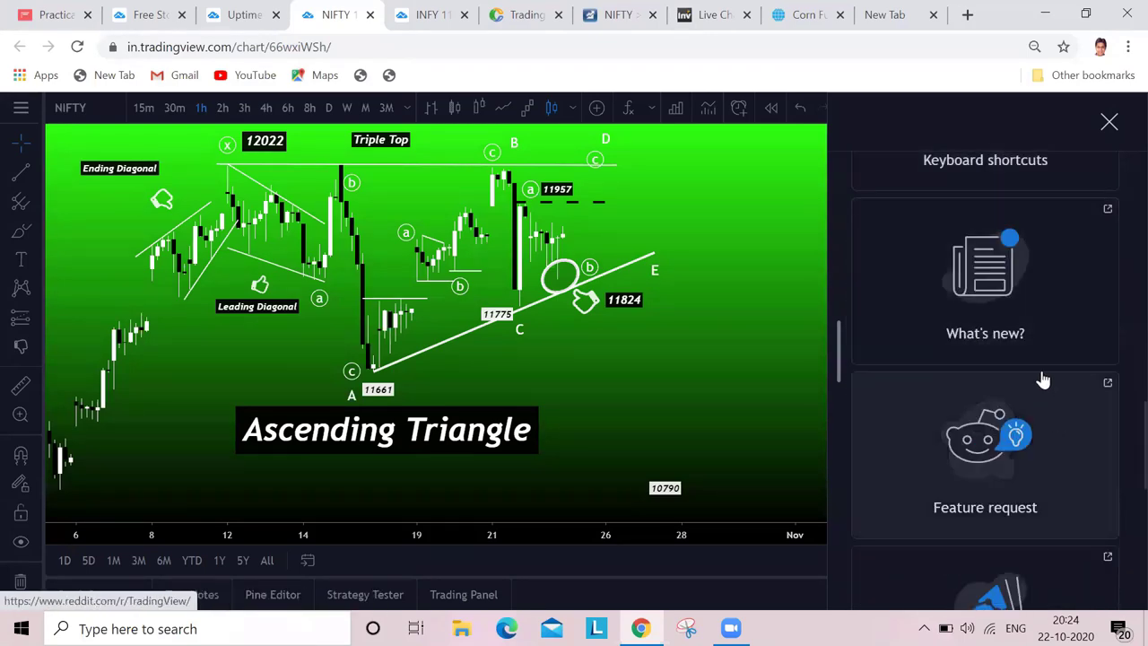
scroll(1040, 380, "down", 1)
left_click(959, 375)
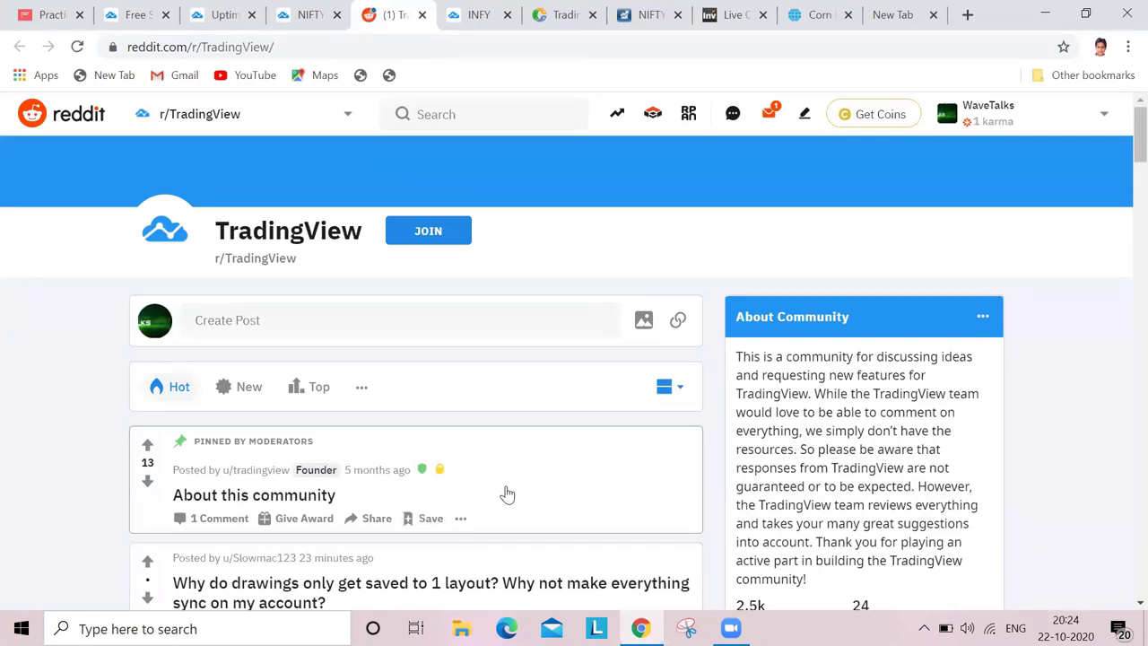
scroll(507, 489, "down", 2)
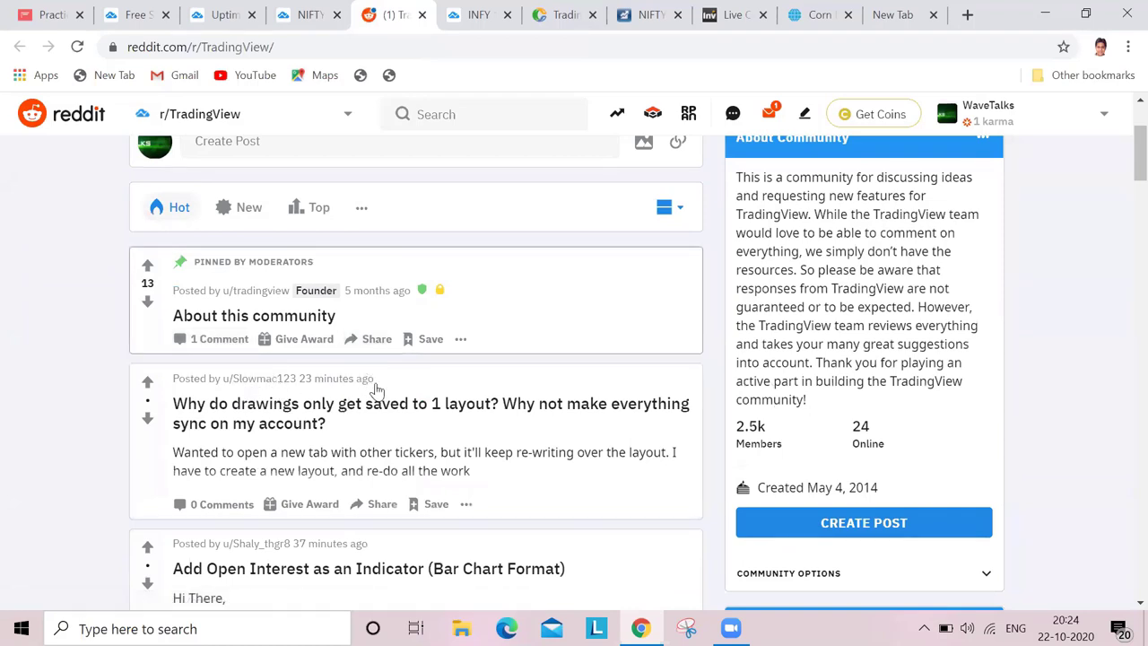
scroll(444, 481, "up", 1)
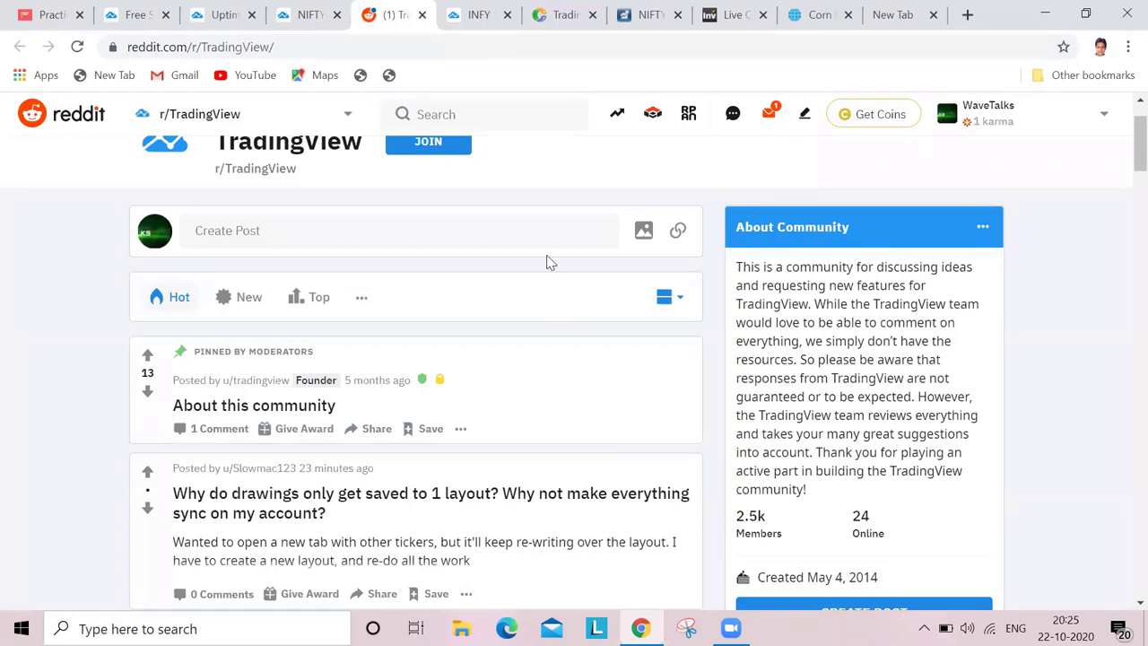
Switch to the TradingView INFY chart and add the Relative Strength Index from the favorite indicators.
left_click(465, 16)
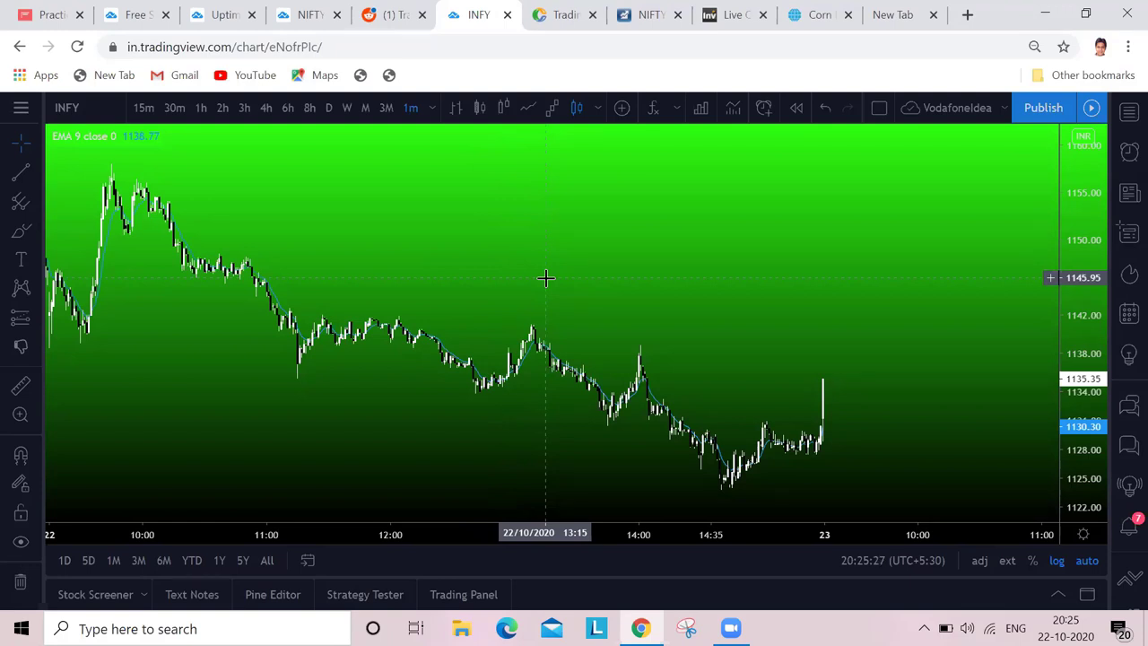
scroll(546, 278, "up", 1)
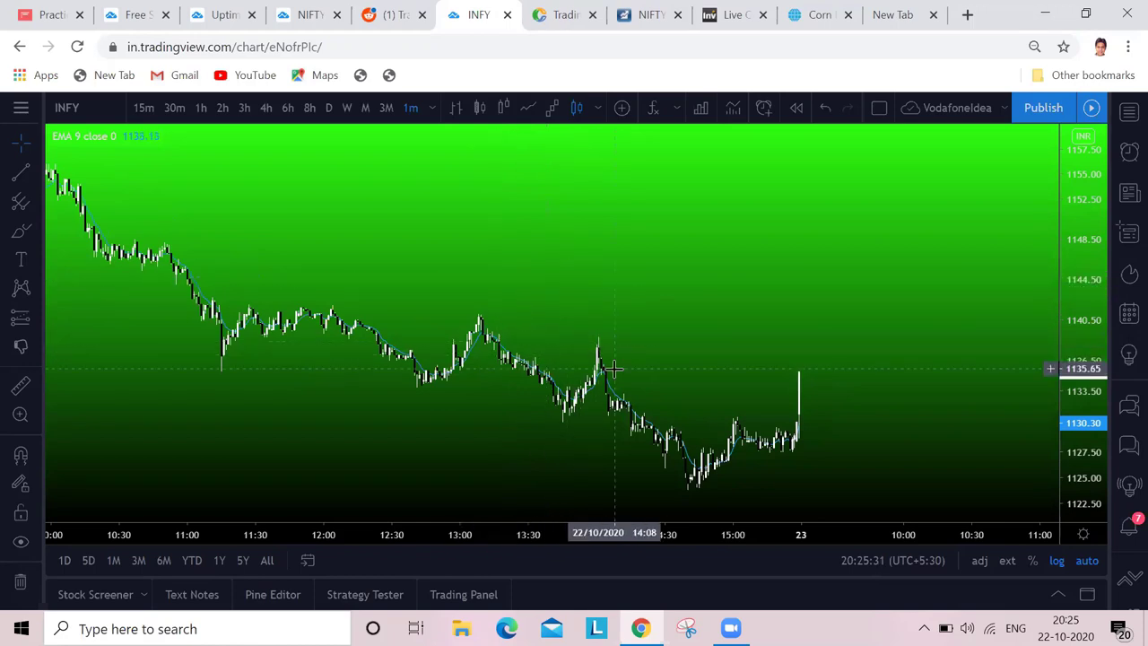
scroll(637, 328, "up", 1)
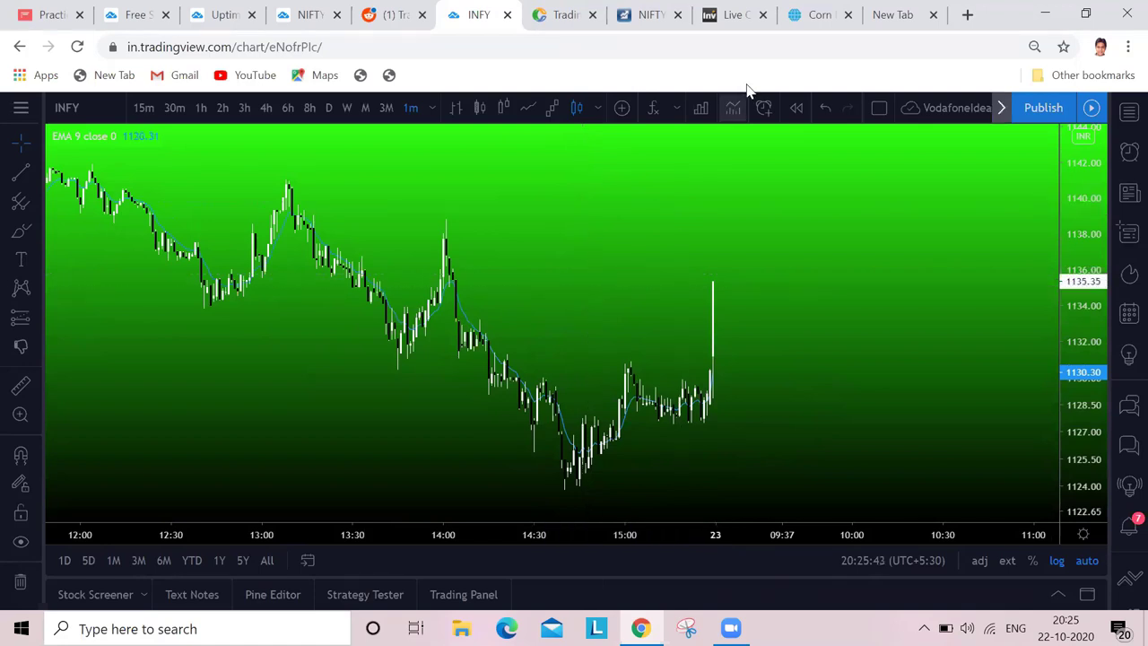
left_click(677, 109)
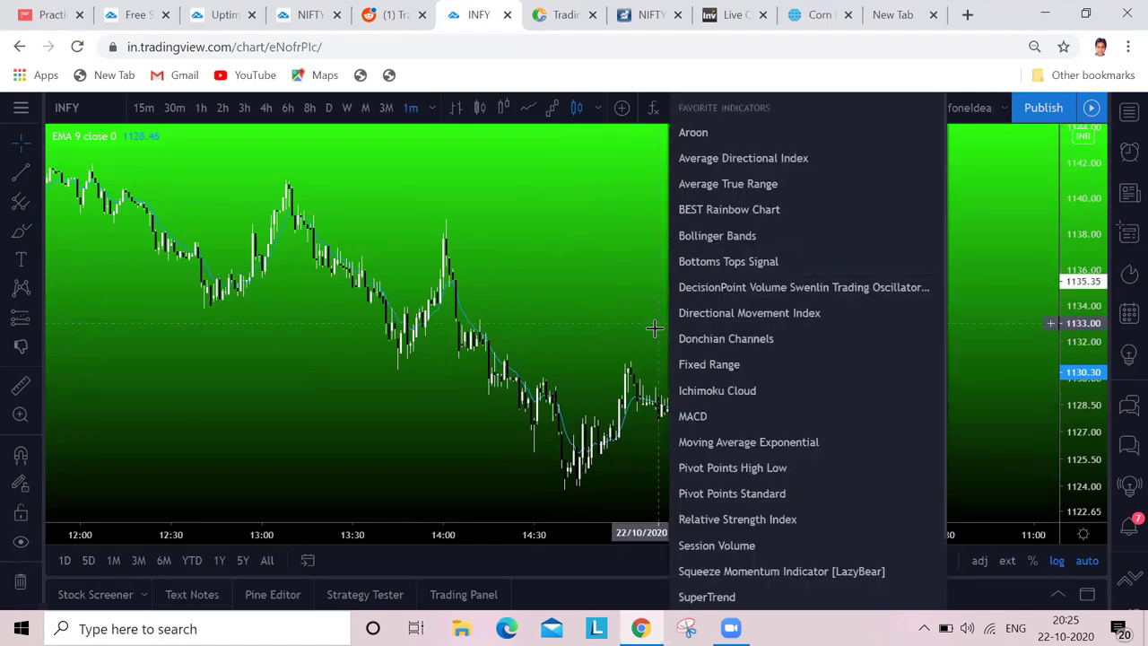
left_click(711, 518)
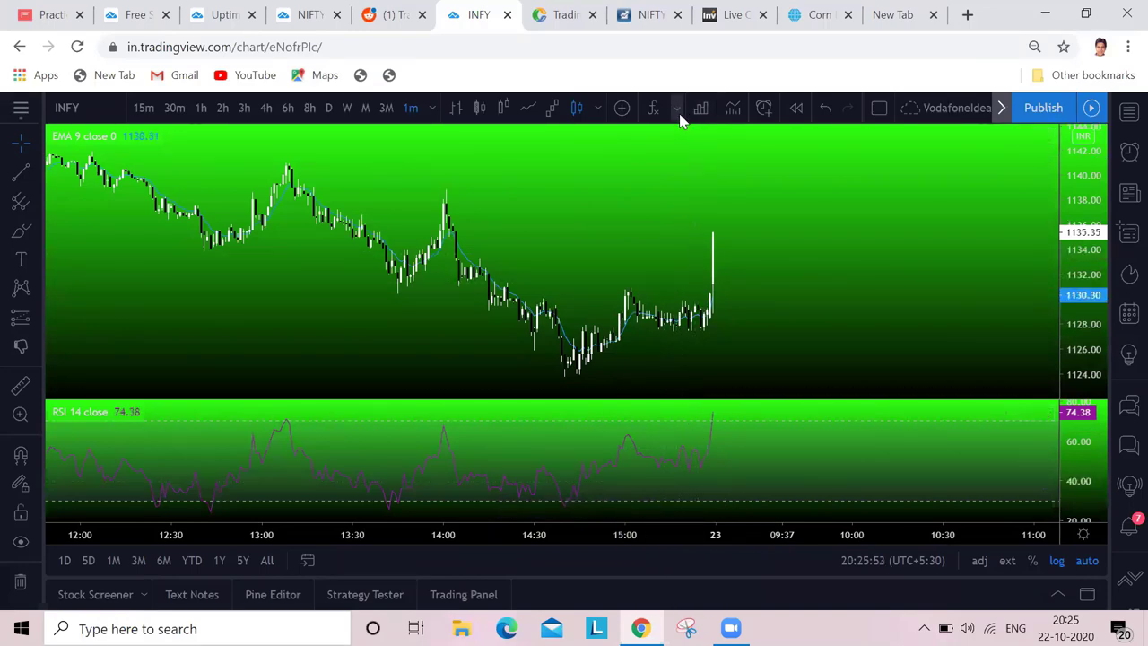
Add the MACD indicator to the INFY chart from the favorite indicators.
left_click(680, 119)
left_click(713, 420)
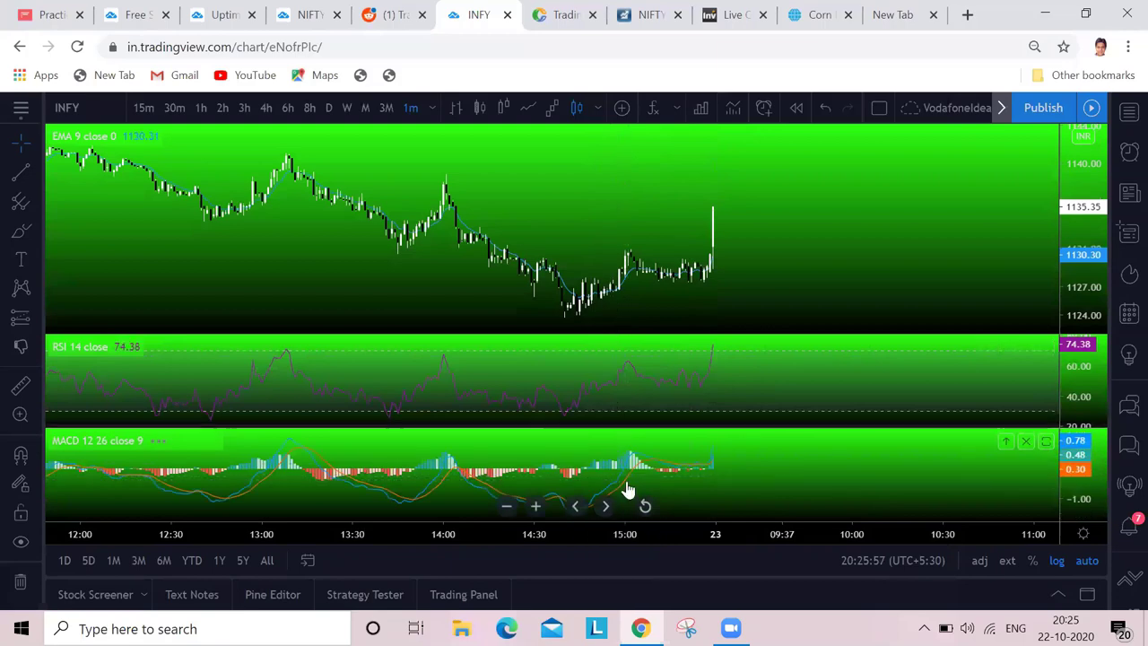
Start a price alert on INFY and look through the available condition operators and condition sources.
right_click(600, 196)
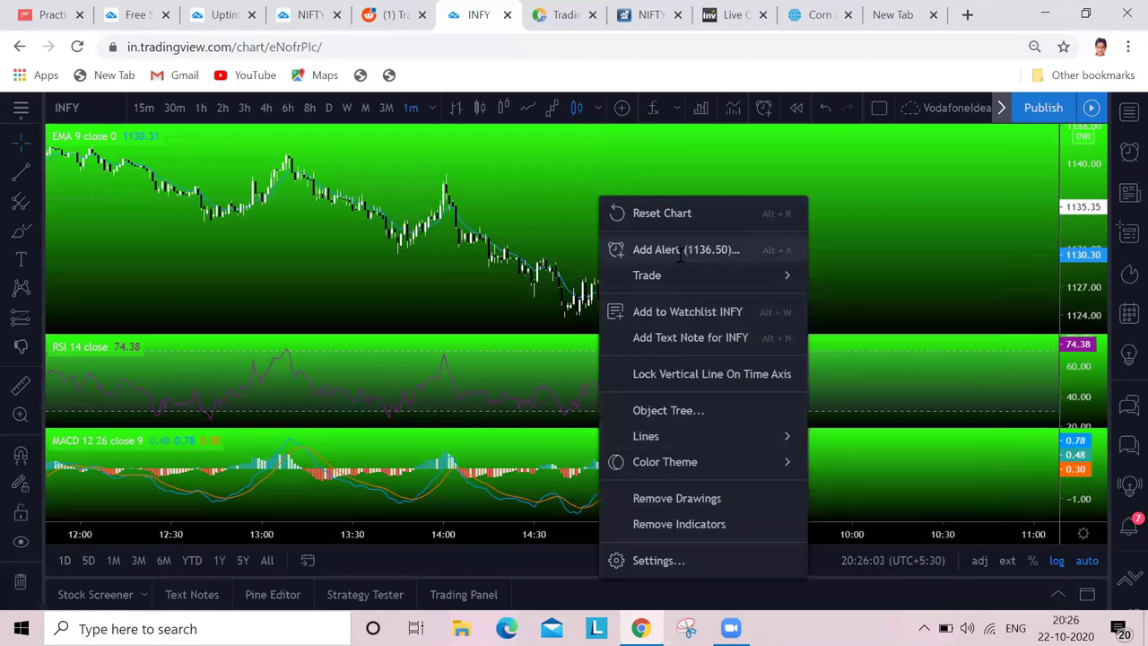
left_click(679, 251)
left_click(600, 239)
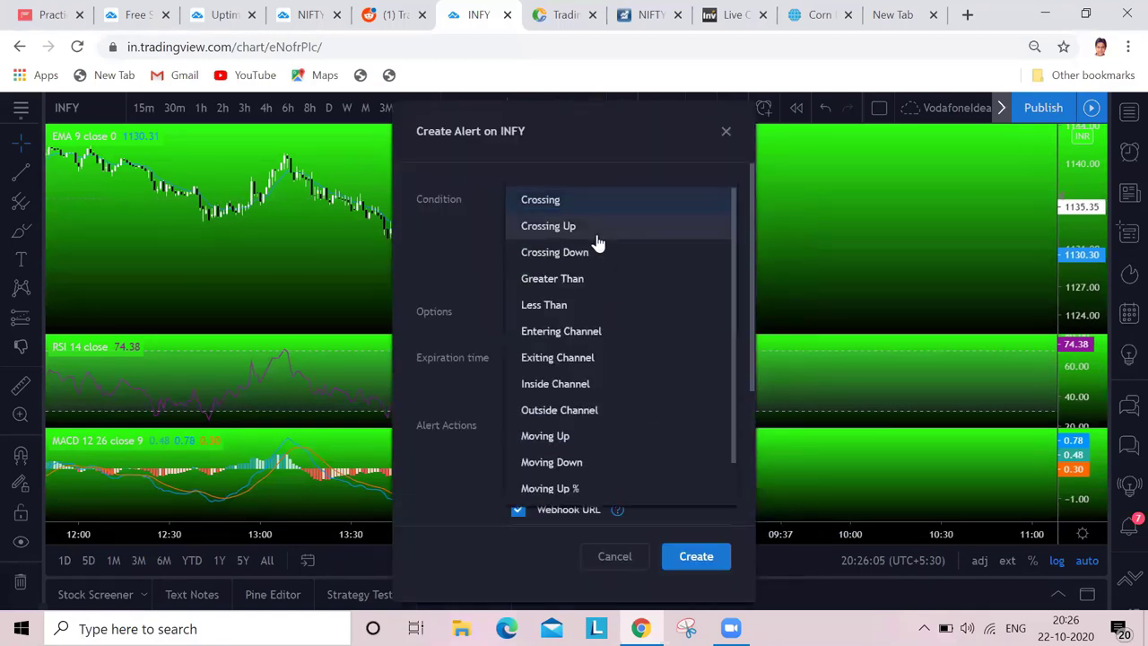
left_click(486, 262)
left_click(550, 201)
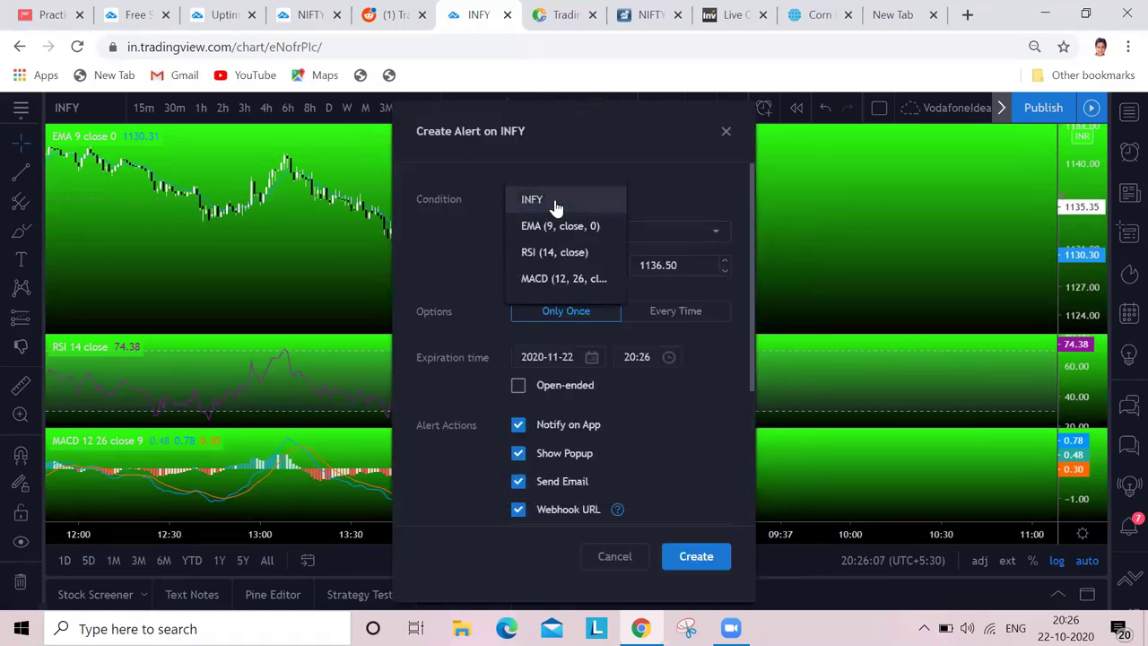
left_click(463, 265)
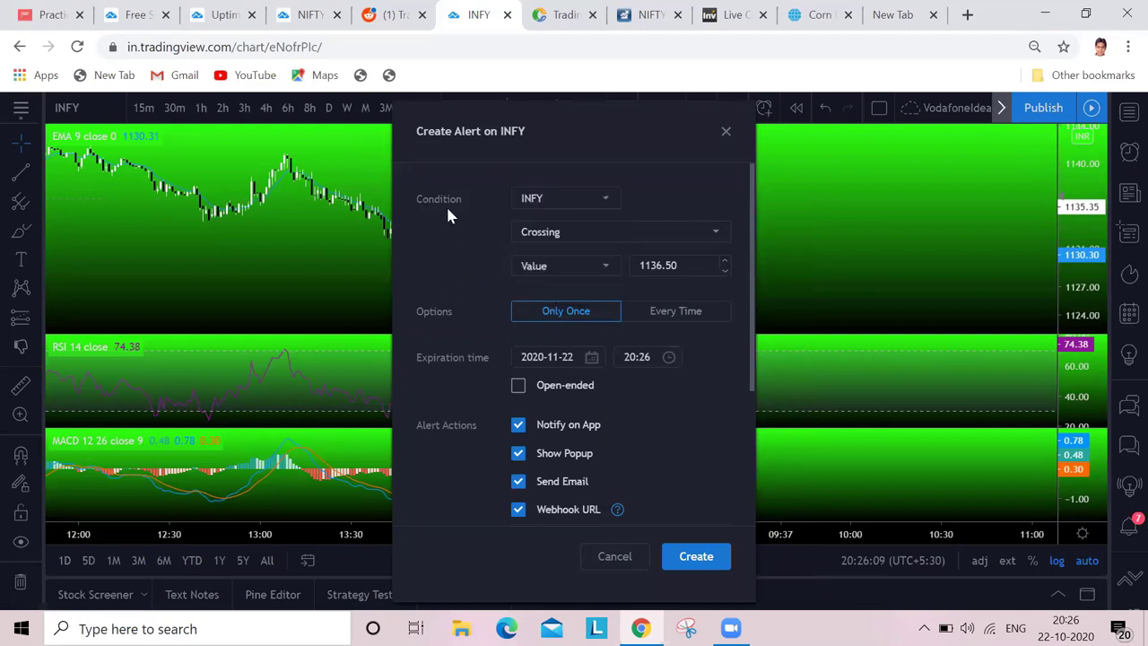
left_click(541, 205)
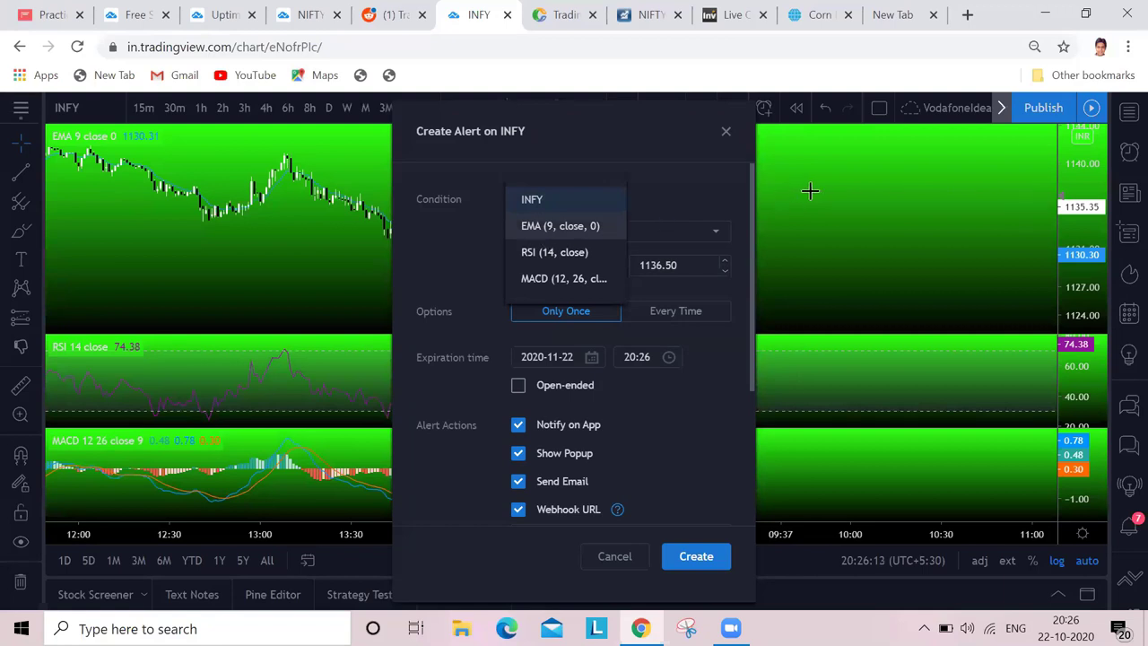
left_click(662, 223)
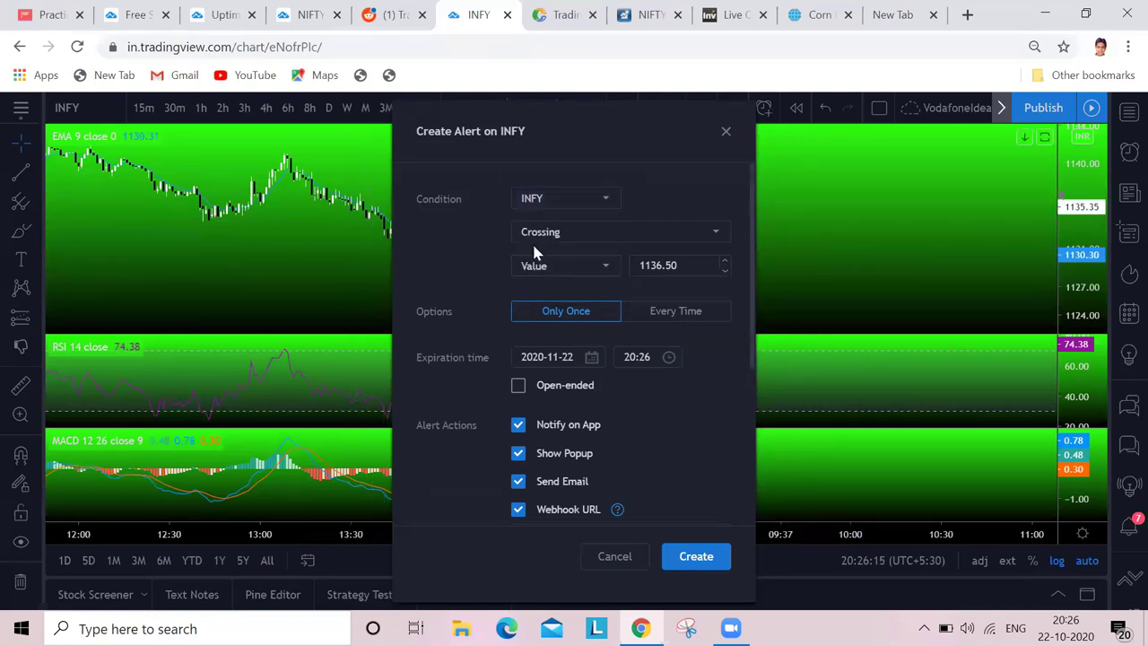
Try RSI (14, close) as the alert's condition source, look over its operators, and close the alert without creating it.
left_click(545, 200)
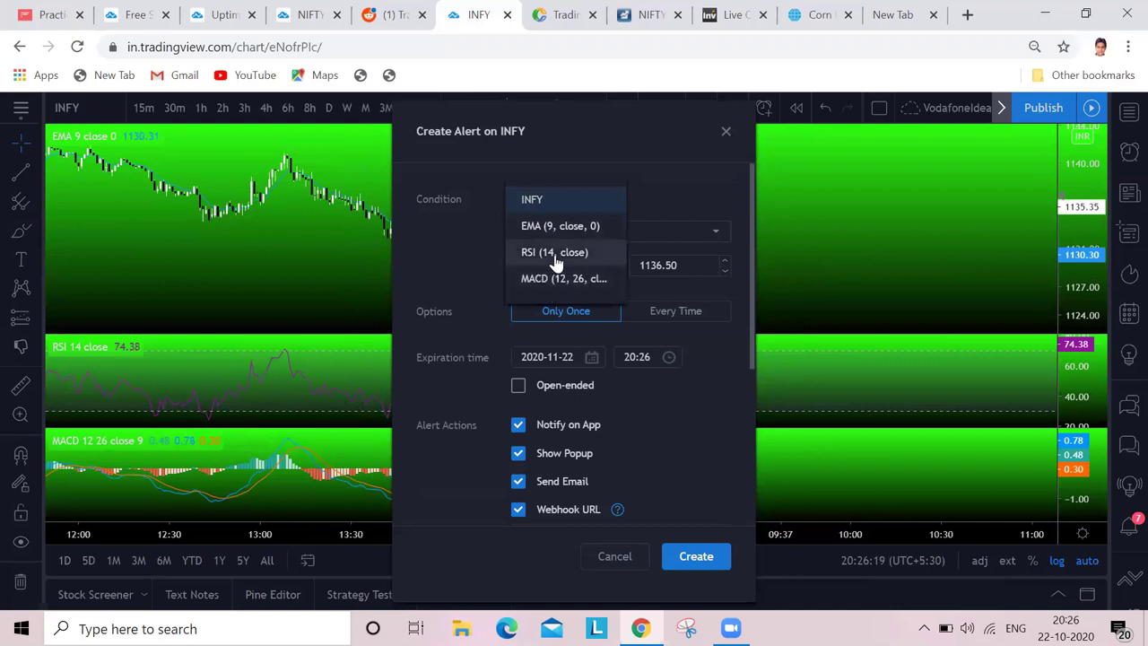
left_click(556, 254)
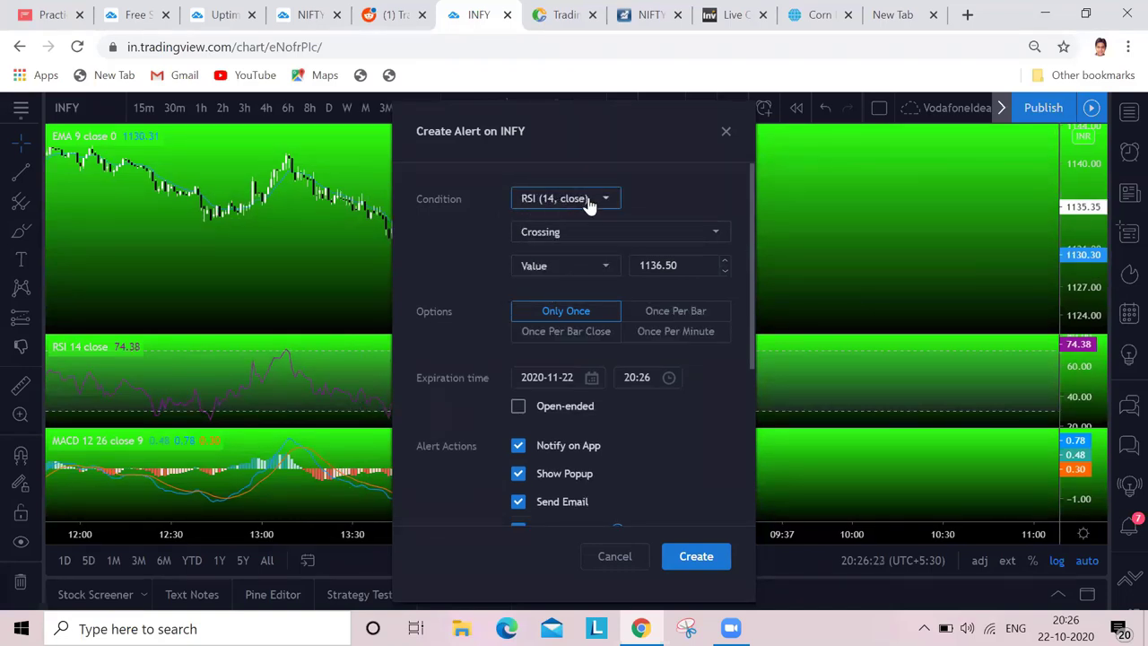
left_click(576, 240)
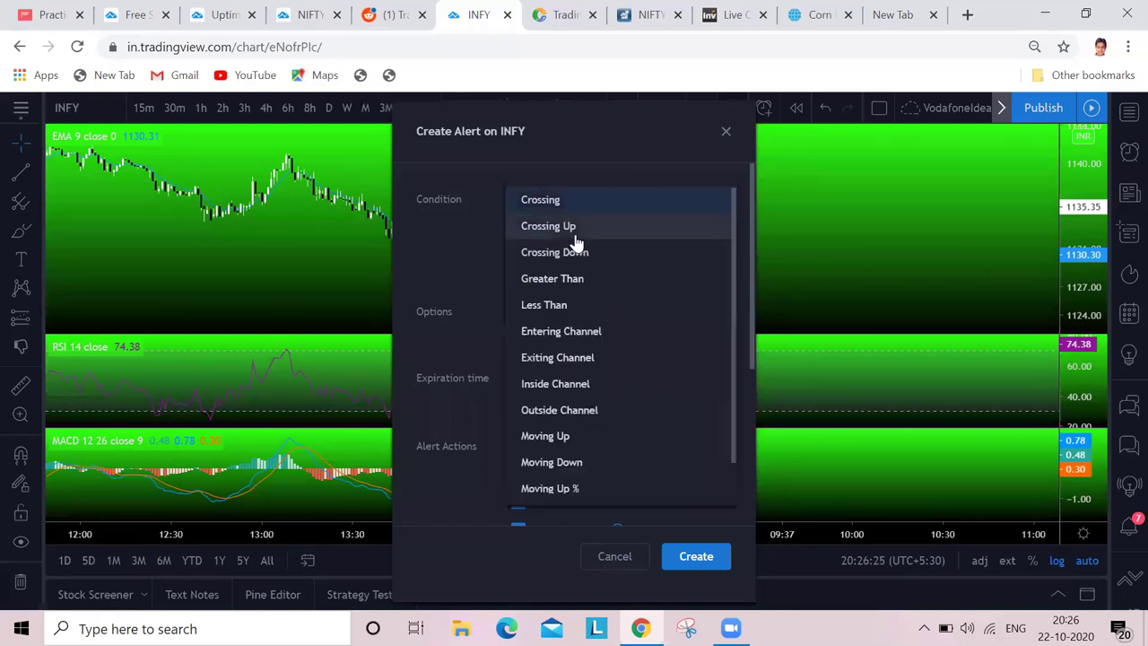
left_click(475, 260)
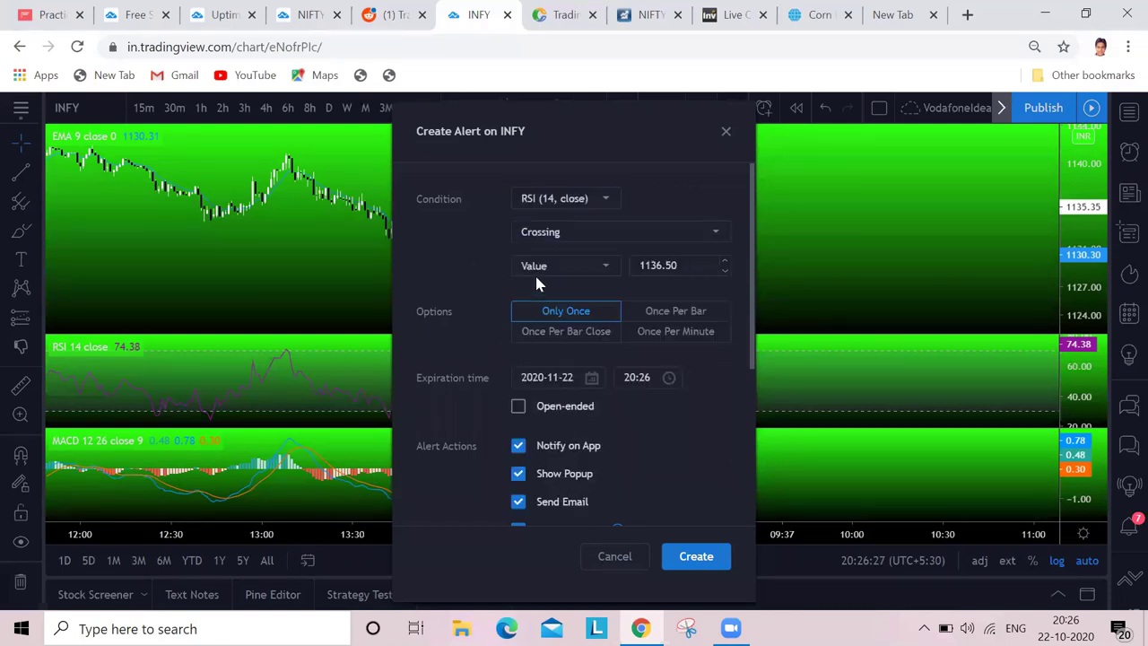
left_click(726, 131)
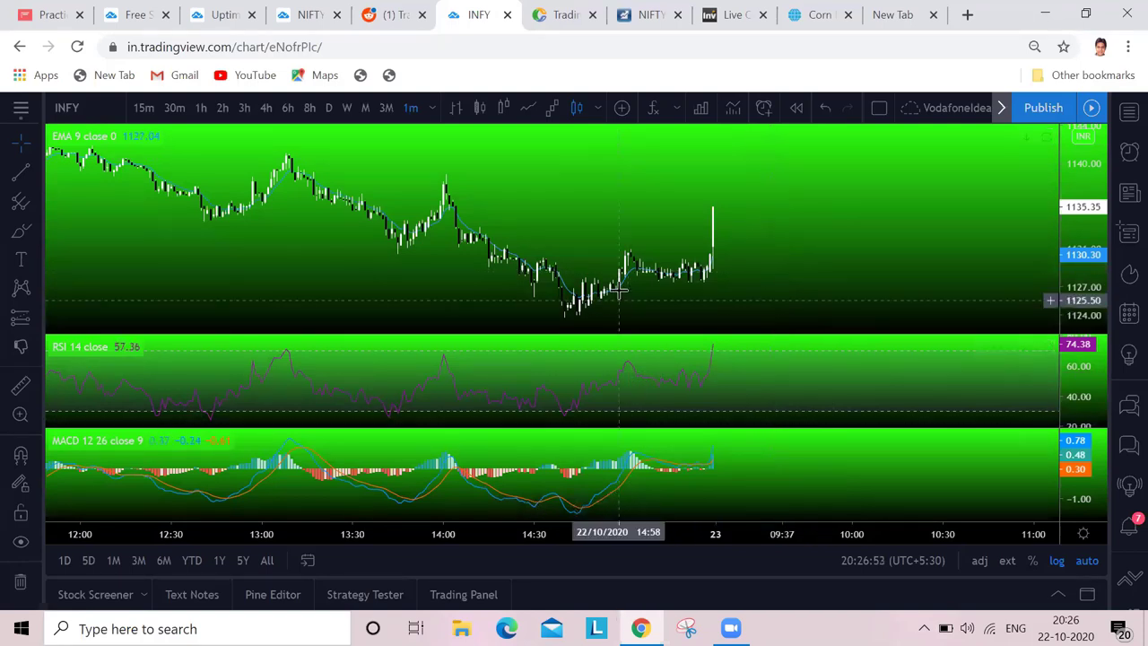
Start another INFY alert at 1135.90, choose RSI (14, close) as its condition source, and discard it.
right_click(588, 202)
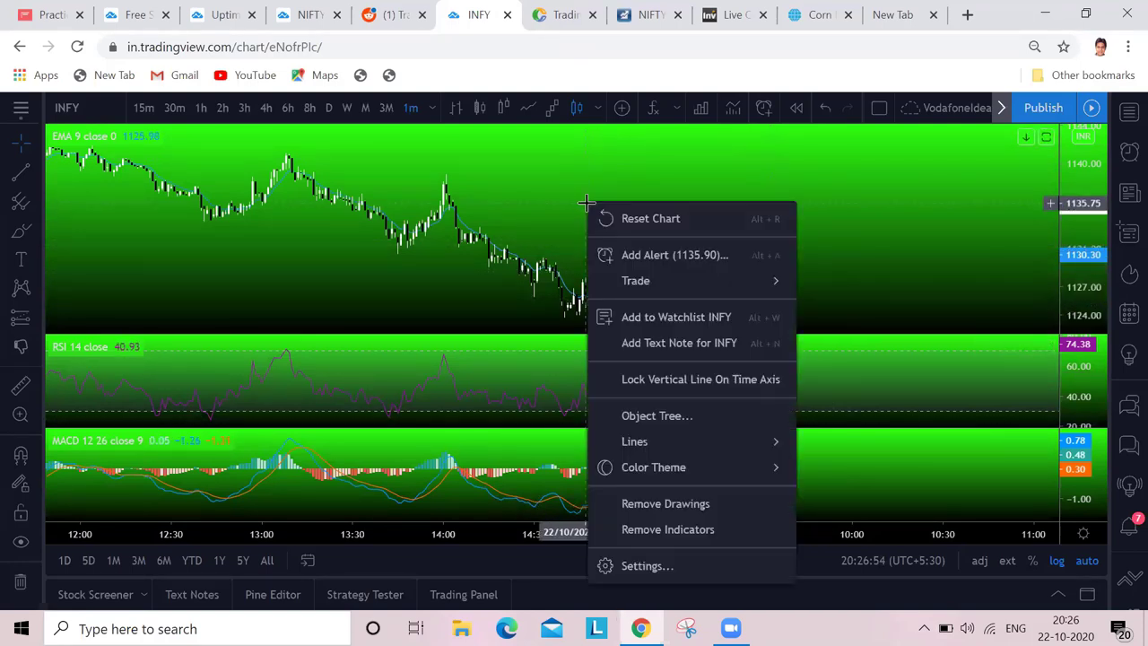
left_click(655, 258)
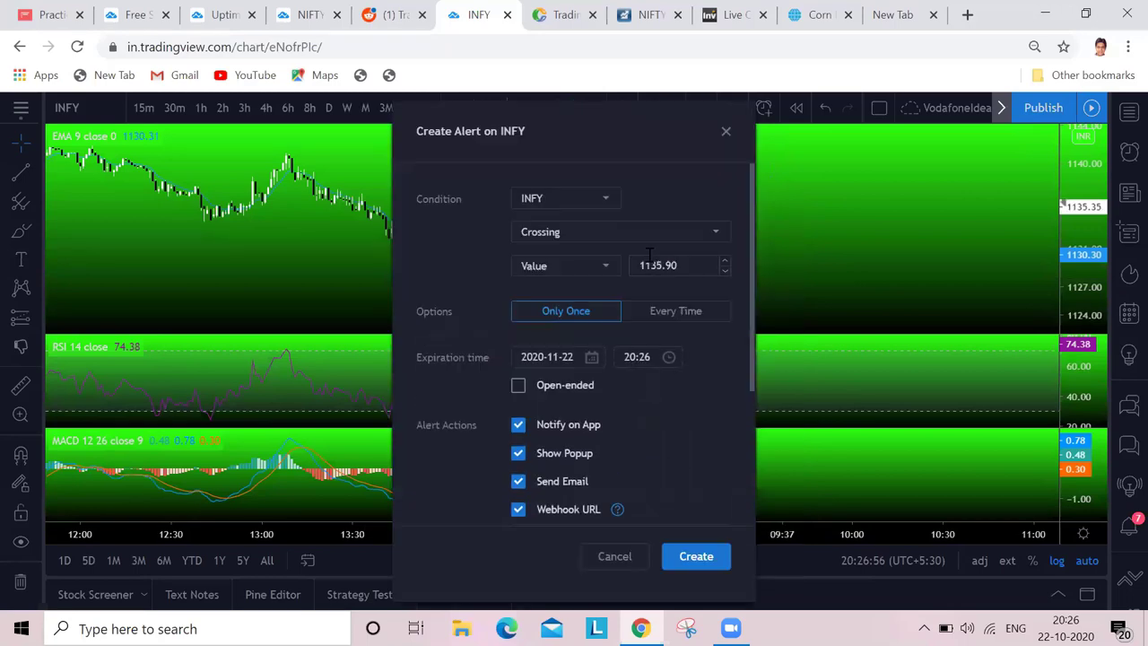
left_click(585, 212)
left_click(583, 255)
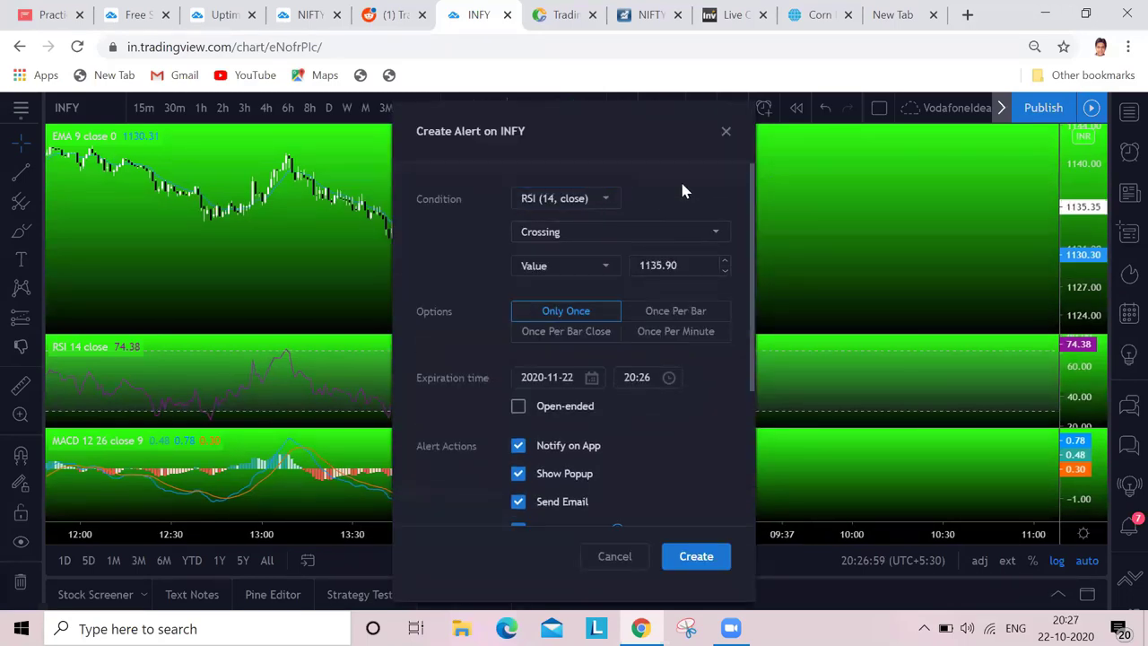
key("Escape")
Try MACD as the condition source of a new INFY alert, look over its Histogram, MACD and Signal options, and discard the alert.
right_click(575, 202)
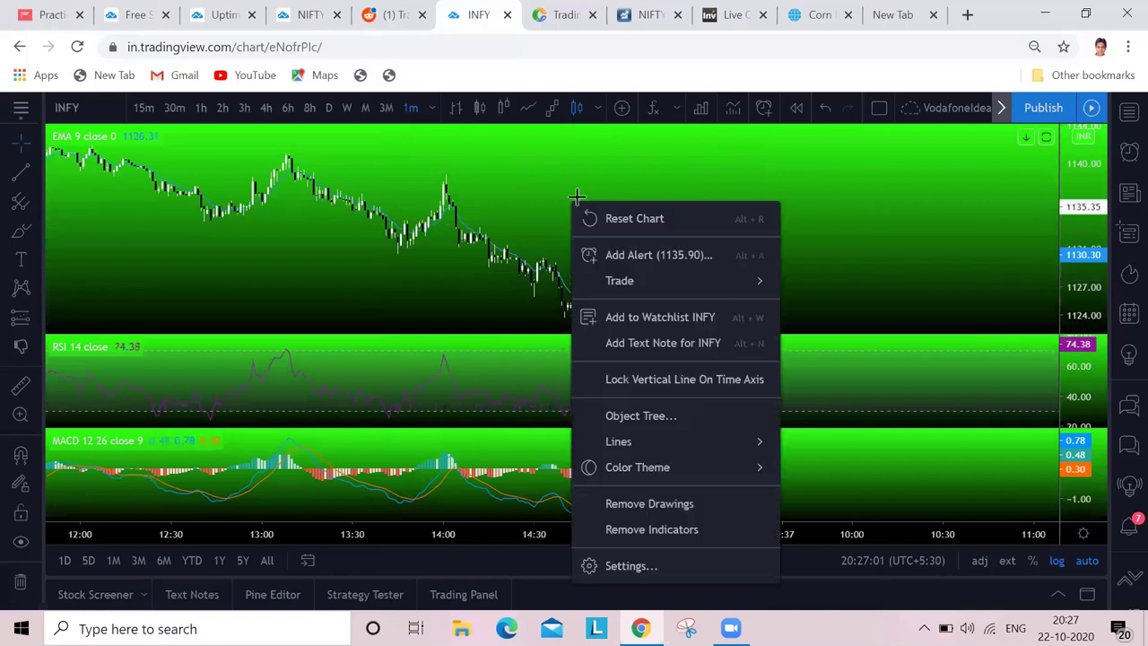
left_click(643, 256)
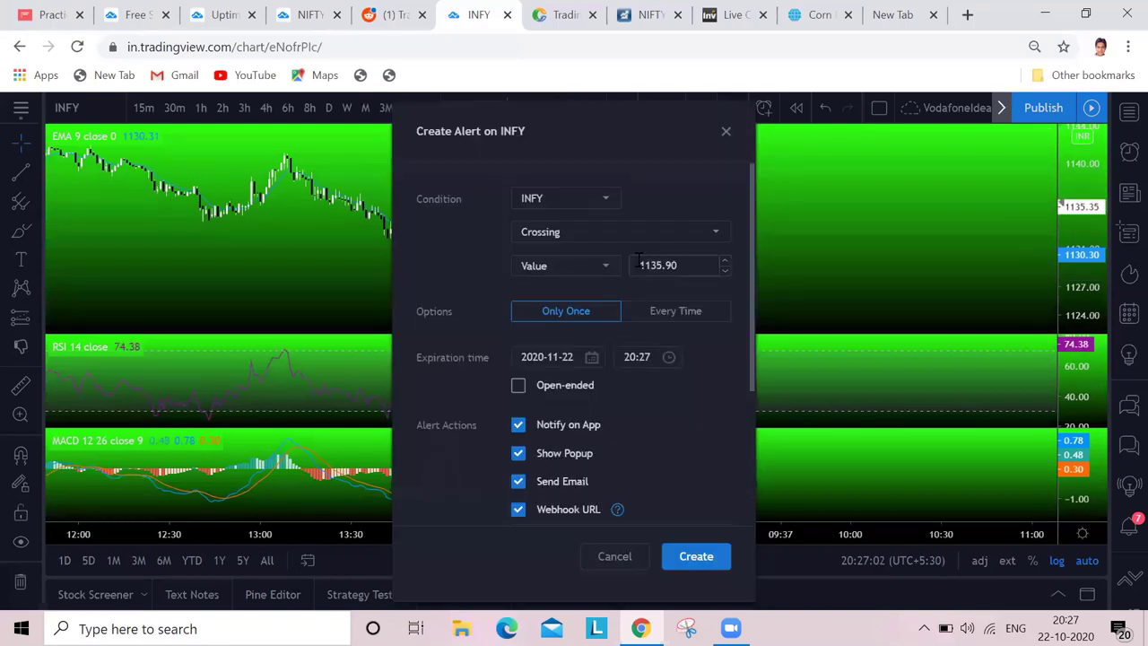
left_click(580, 202)
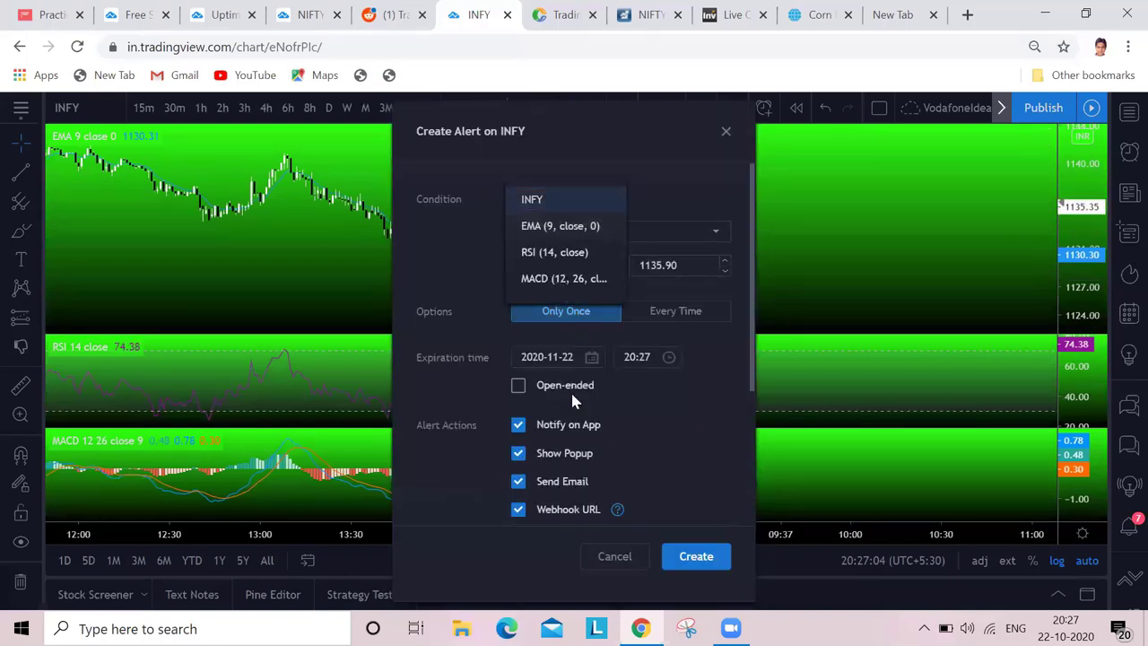
left_click(565, 279)
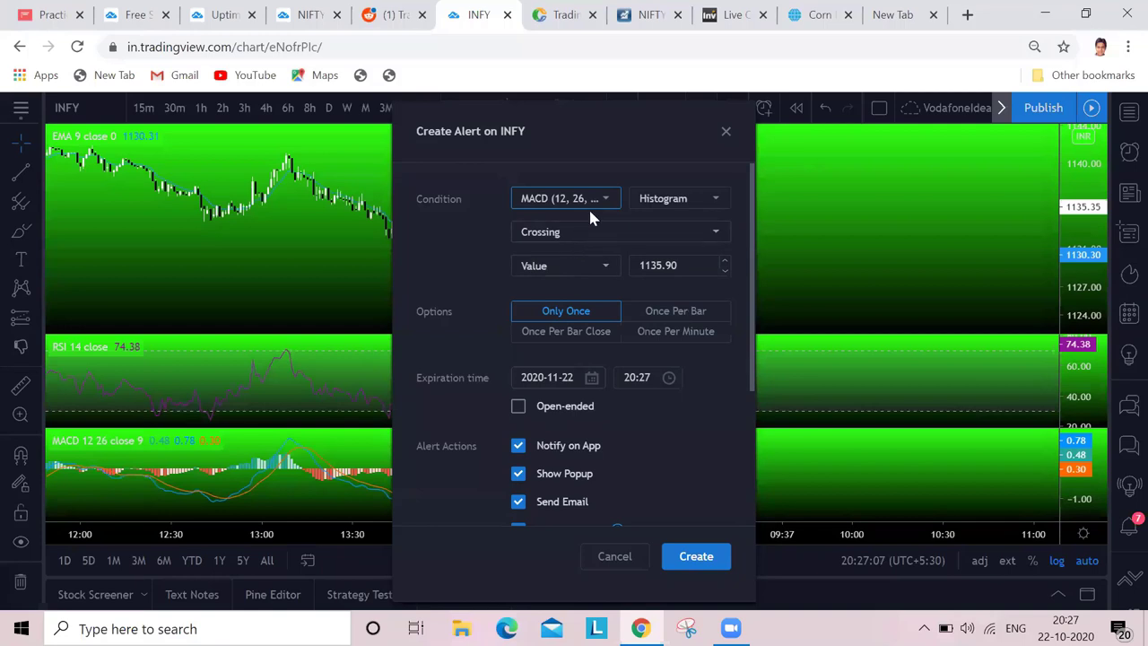
left_click(713, 202)
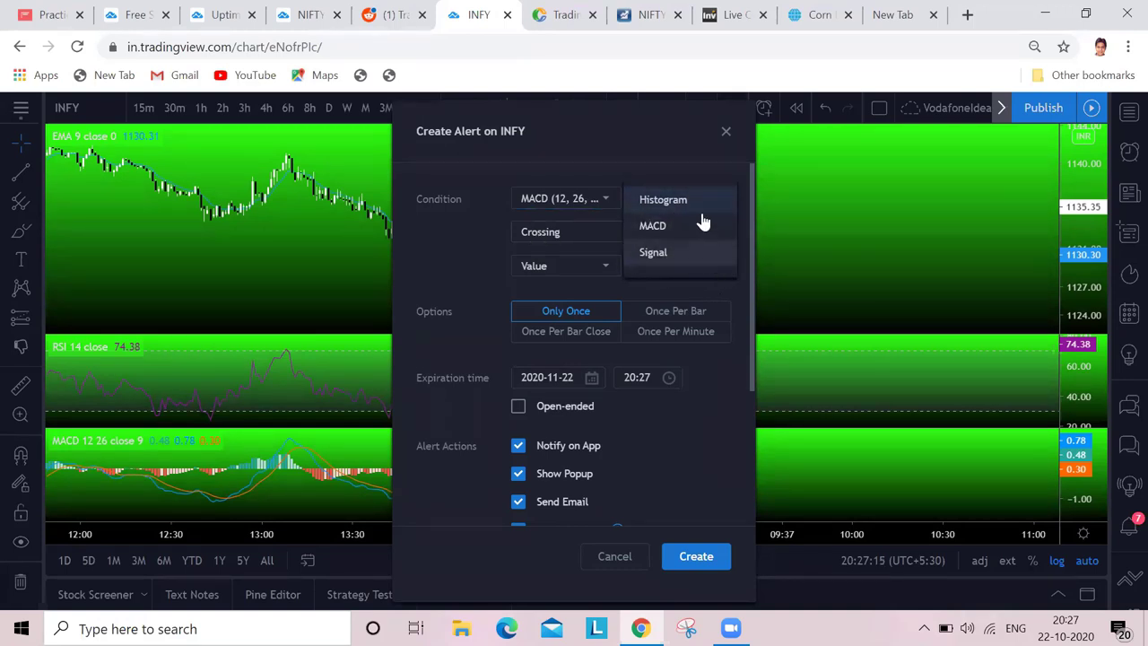
left_click(675, 199)
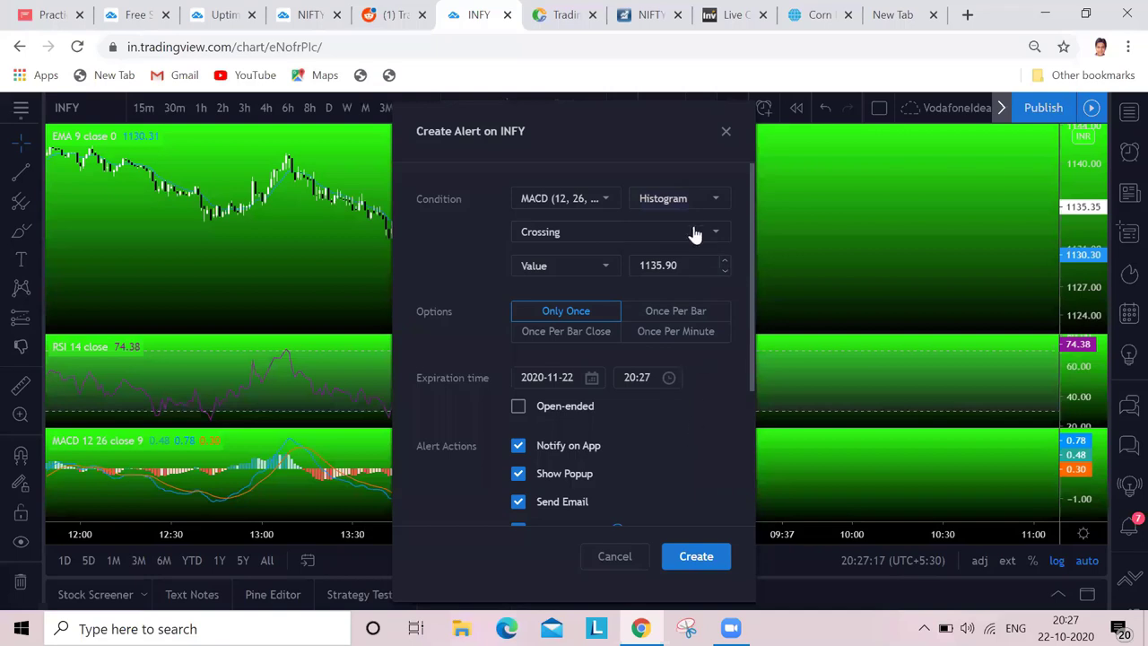
left_click(700, 206)
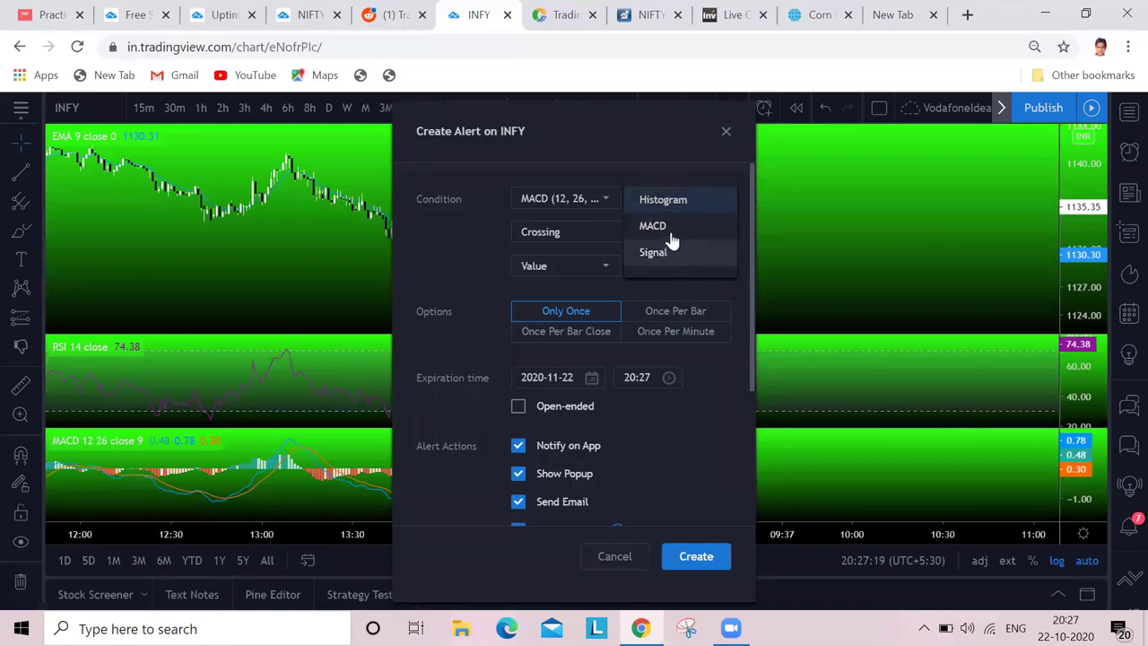
left_click(686, 173)
left_click(598, 200)
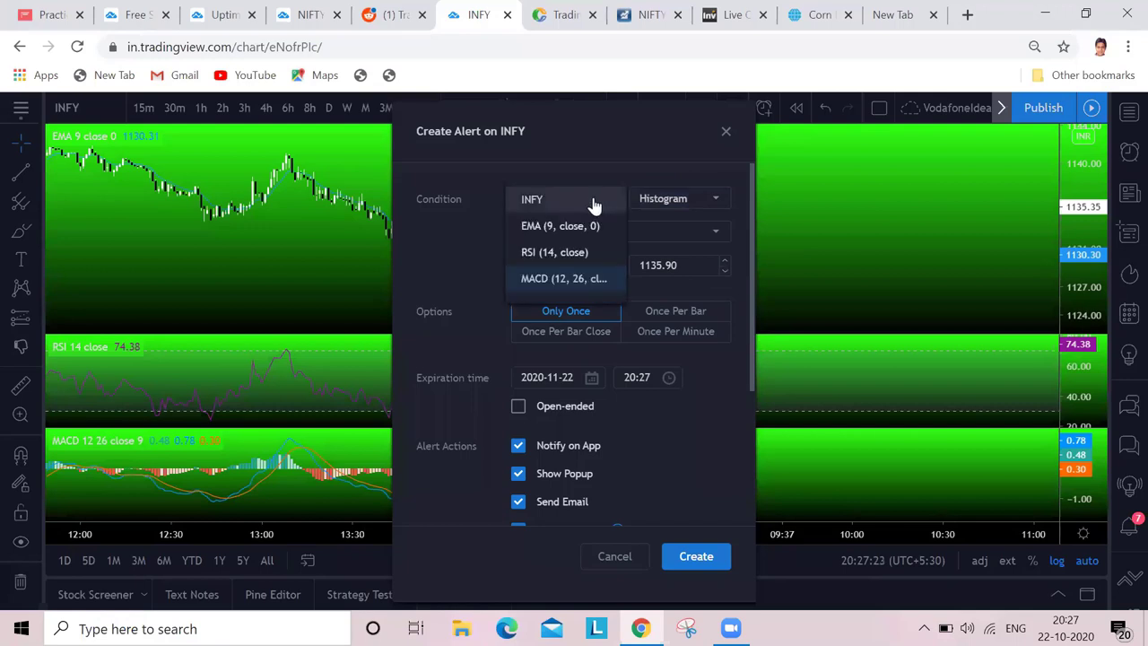
left_click(611, 123)
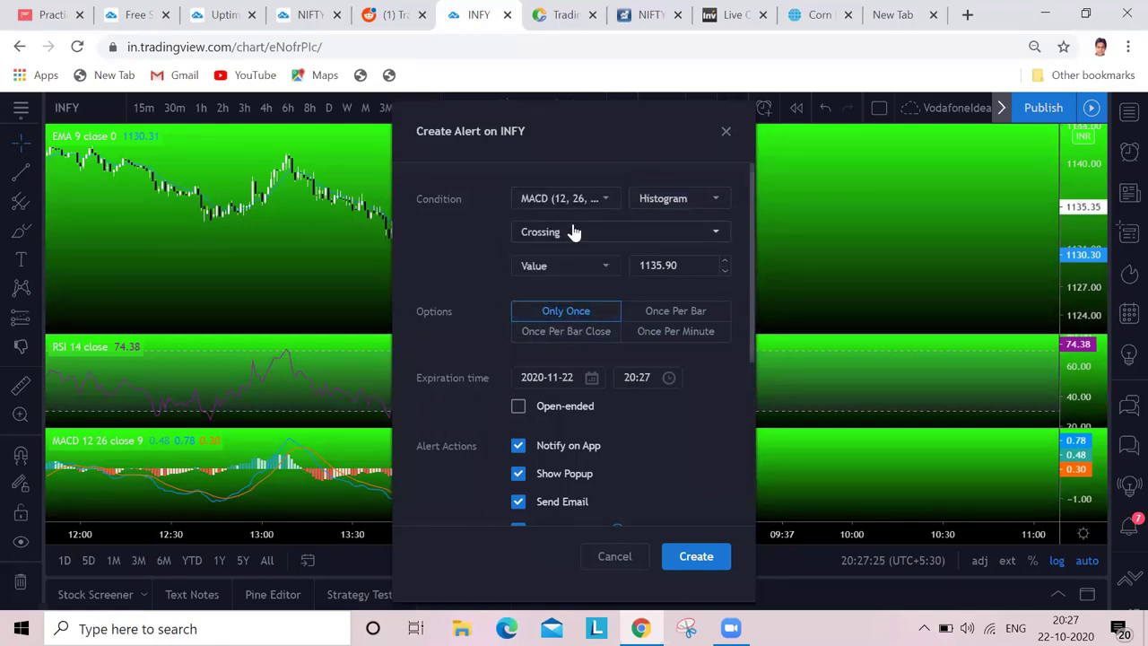
left_click(725, 133)
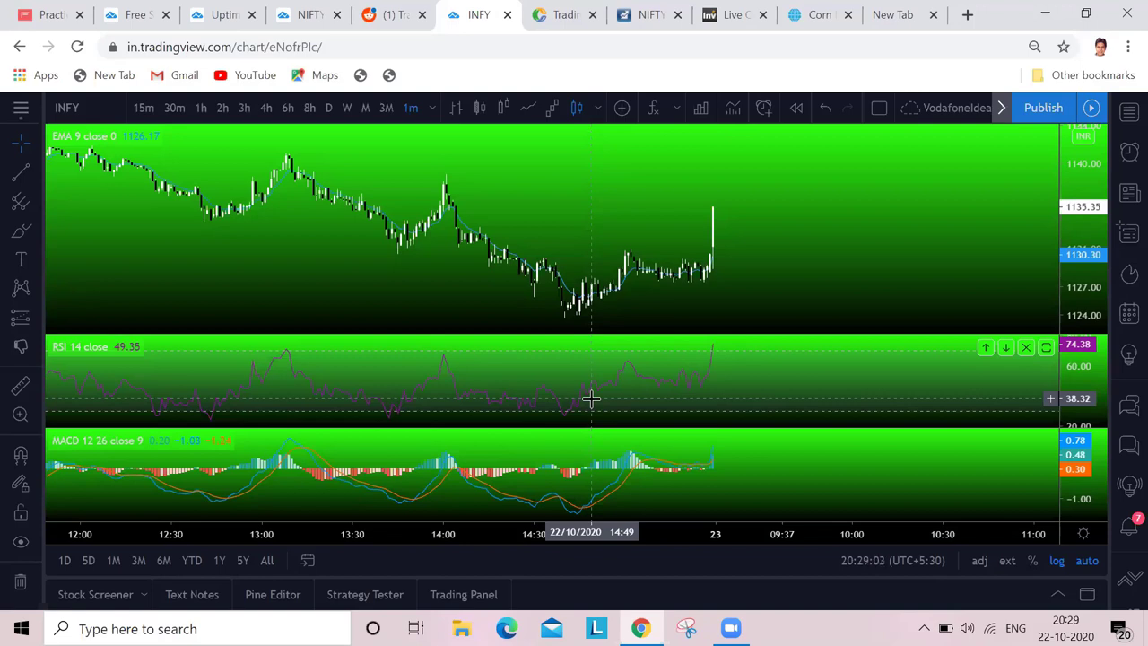
Open the chart settings, look at the Status line options, and close them without changes.
right_click(546, 163)
left_click(583, 524)
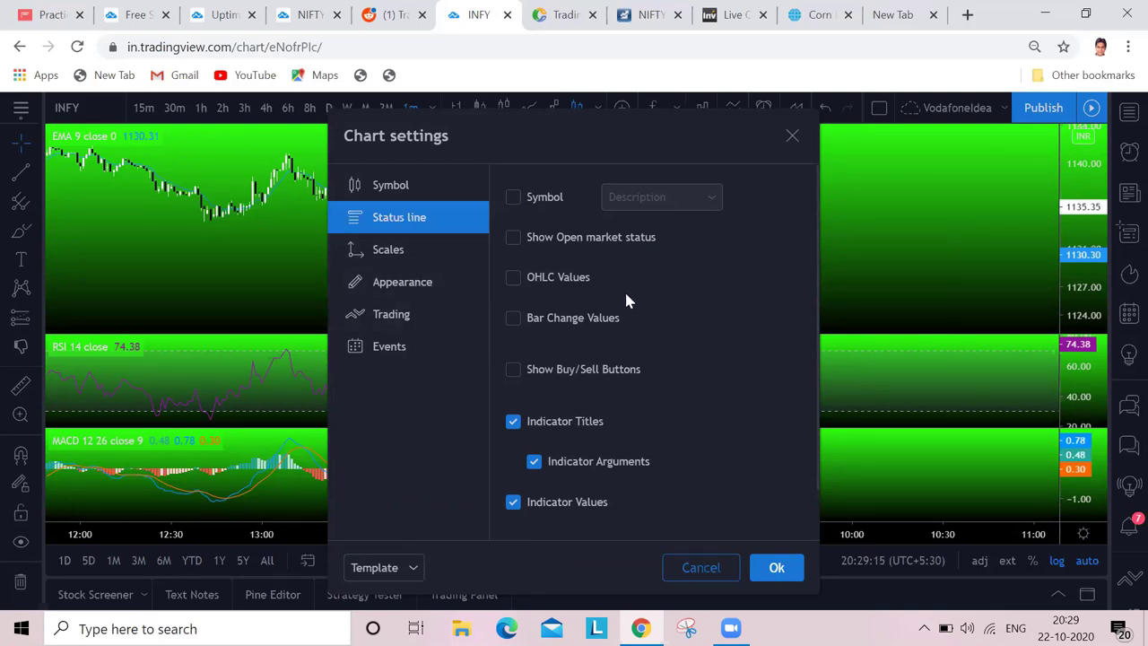
left_click(793, 136)
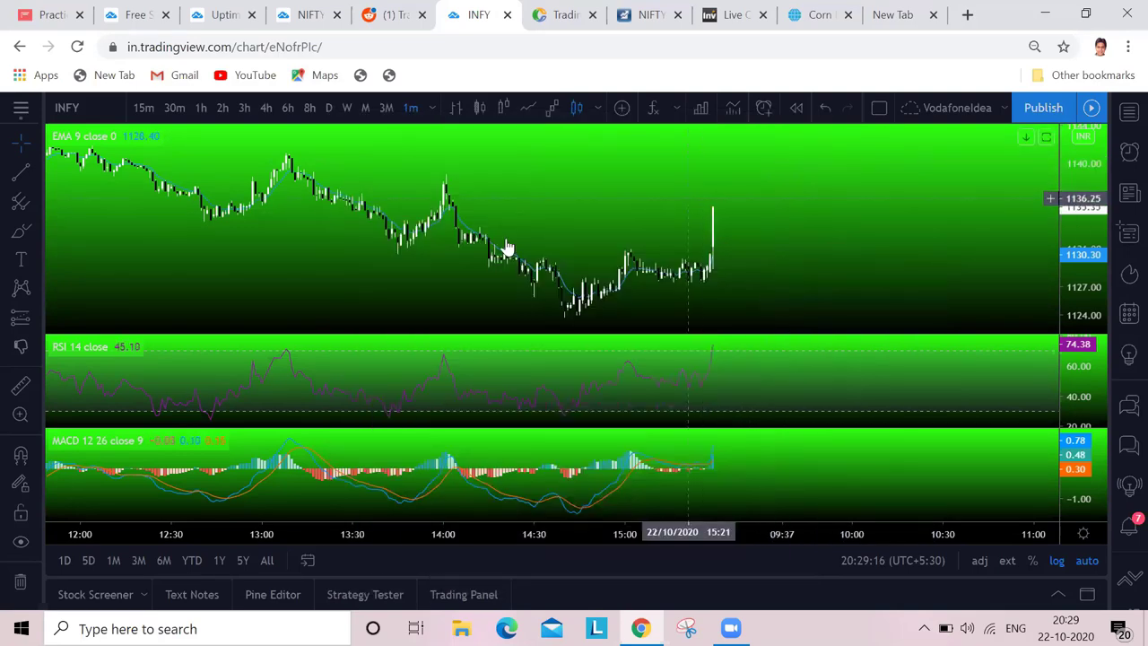
Open a new INFY alert at 1139.65, review its expiration, notification actions and webhook options, and close it without creating it.
right_click(508, 172)
left_click(547, 223)
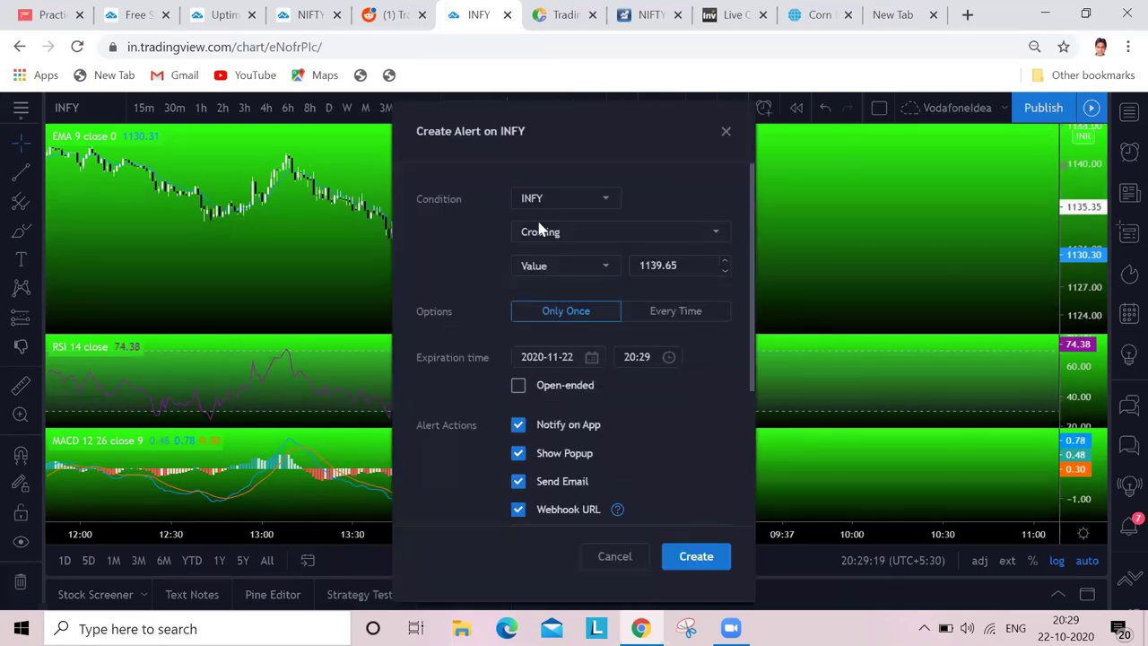
scroll(633, 496, "down", 1)
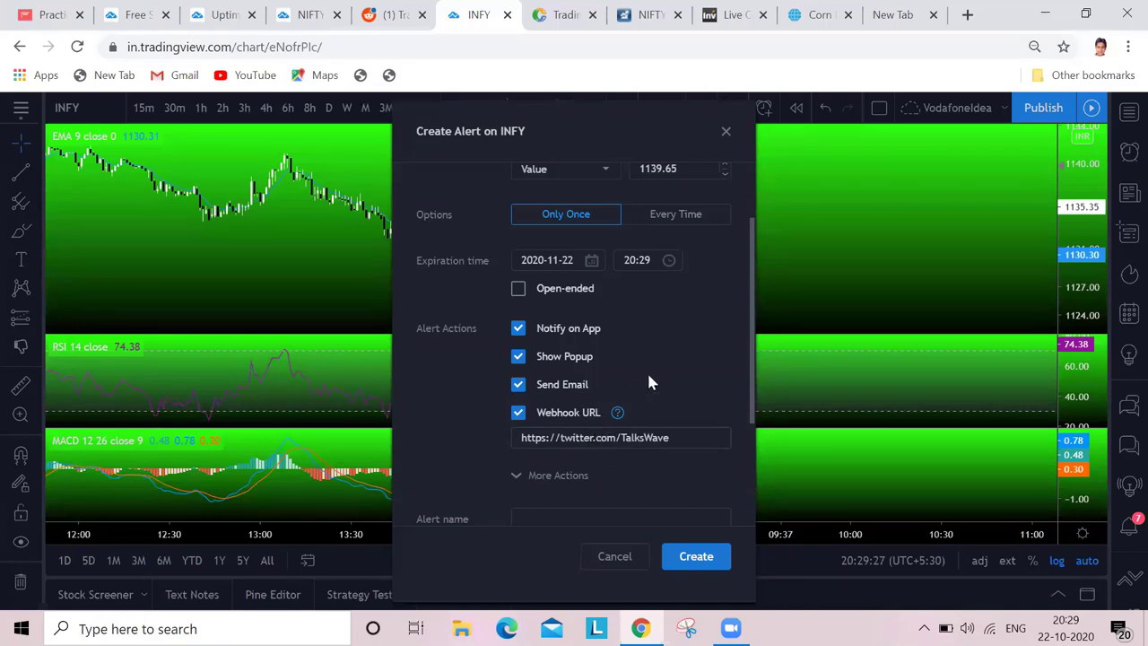
scroll(672, 360, "up", 1)
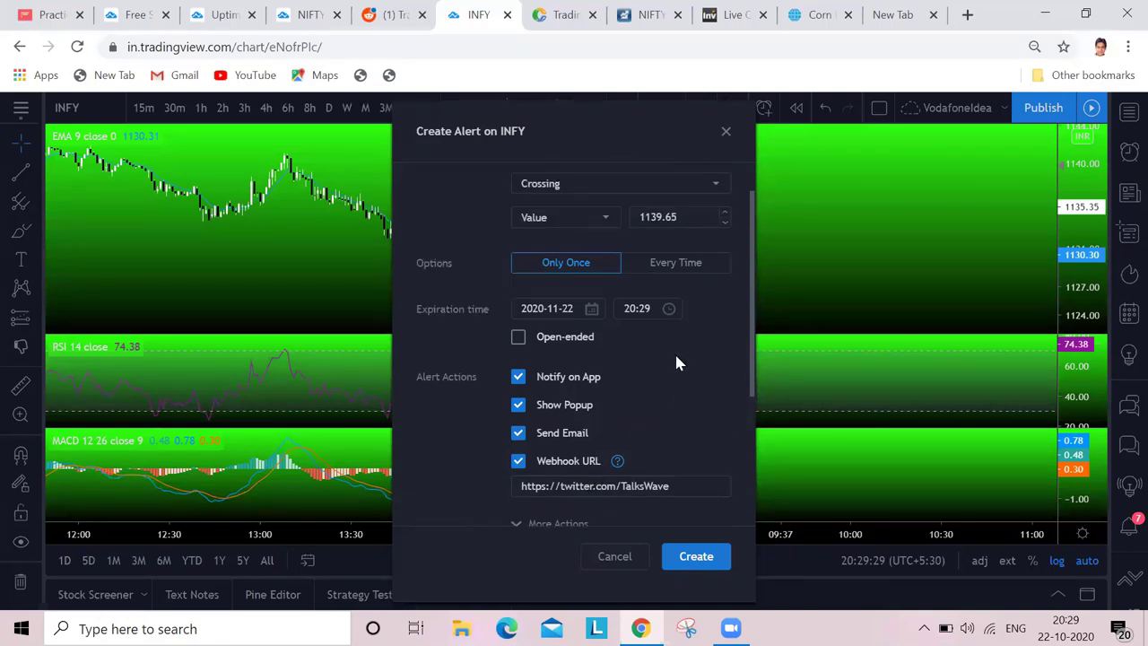
left_click(726, 133)
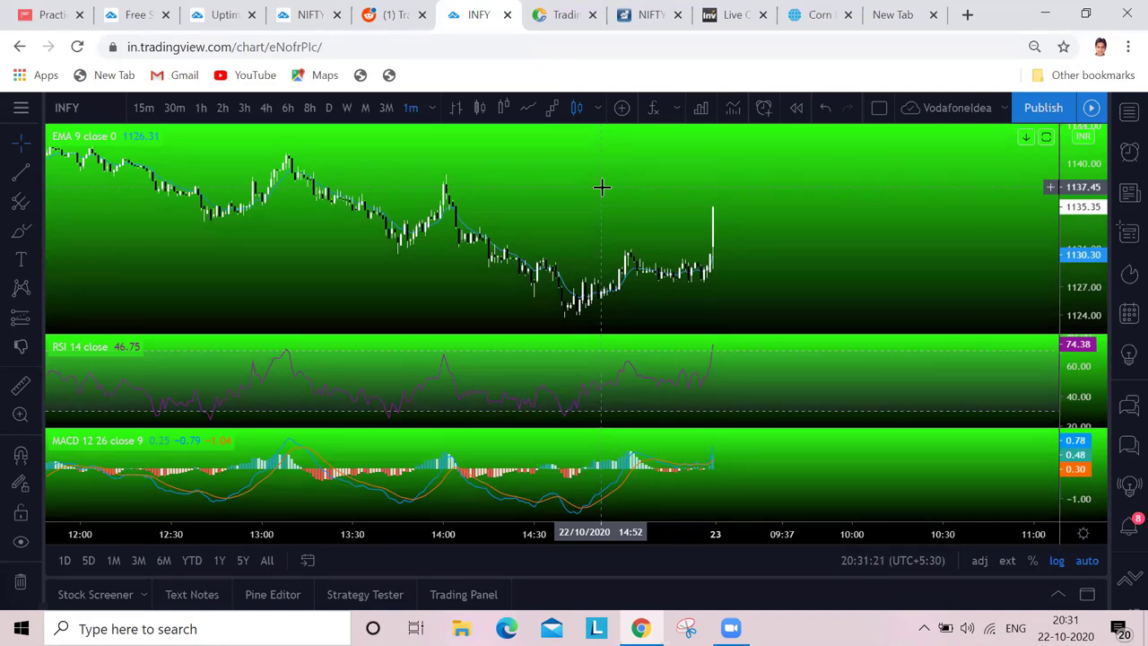
Switch to the NIFTY Ascending Triangle chart and close the help center beside it.
left_click(294, 24)
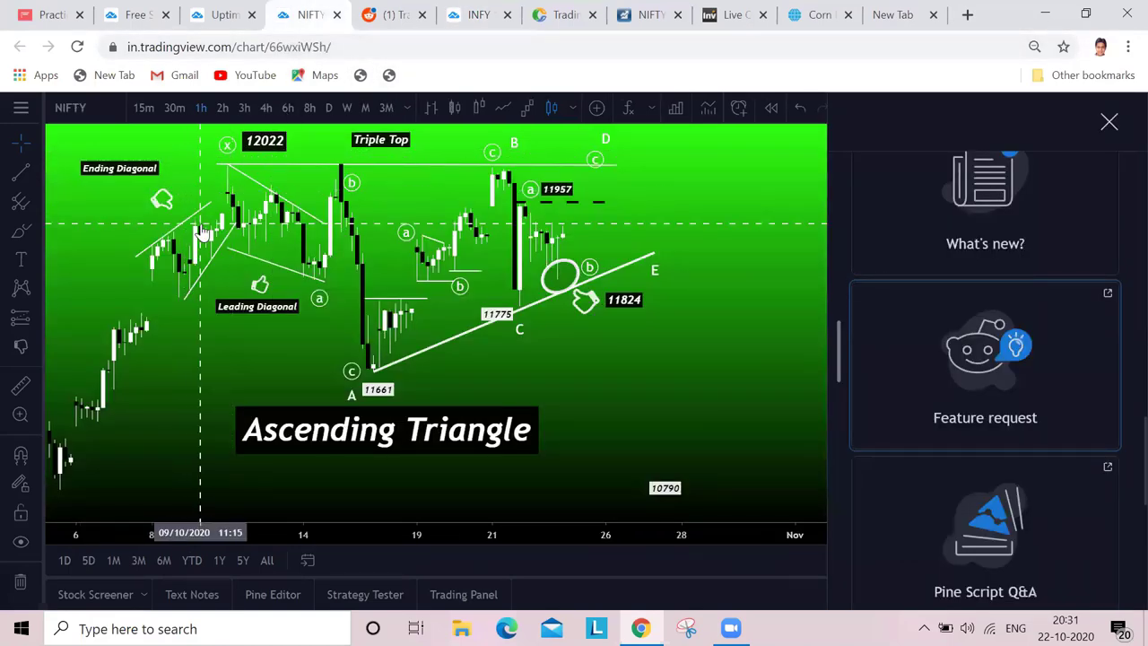
left_click(1108, 122)
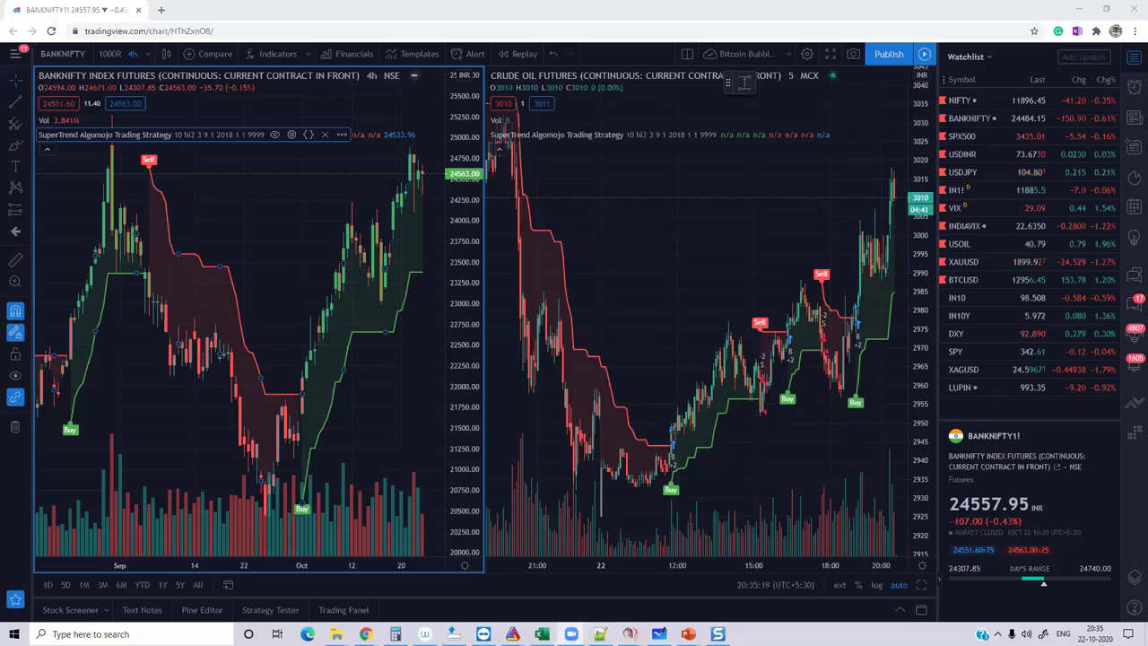
Switch to the running PowerPoint slide show and display the closing Thanks! slide.
mouse_move(688, 634)
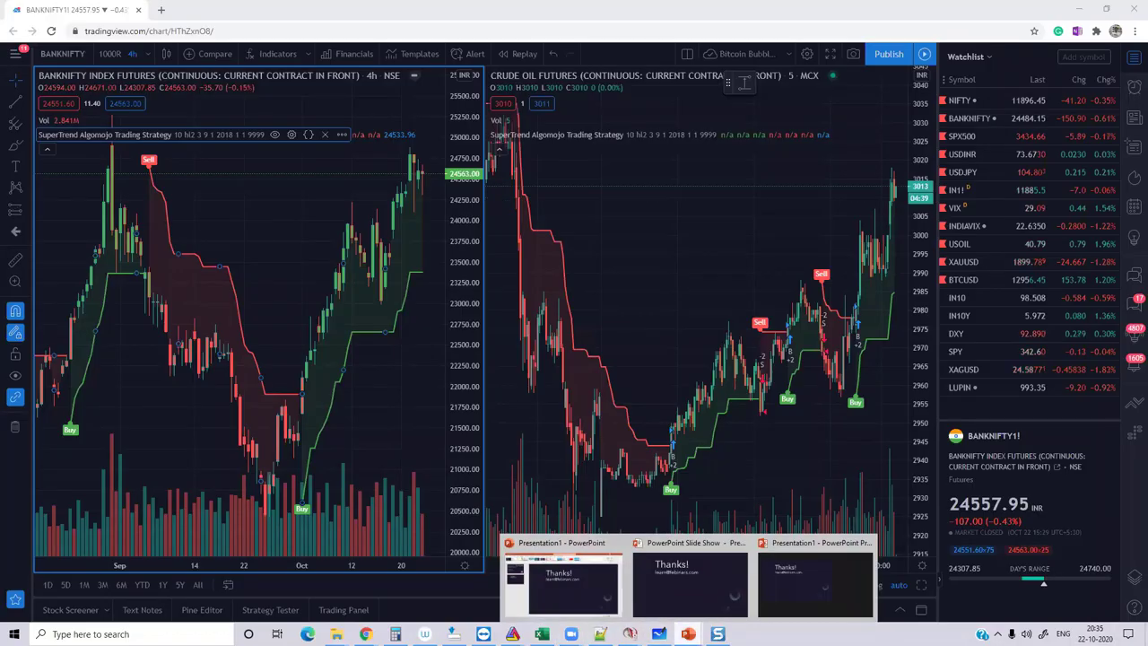
left_click(678, 588)
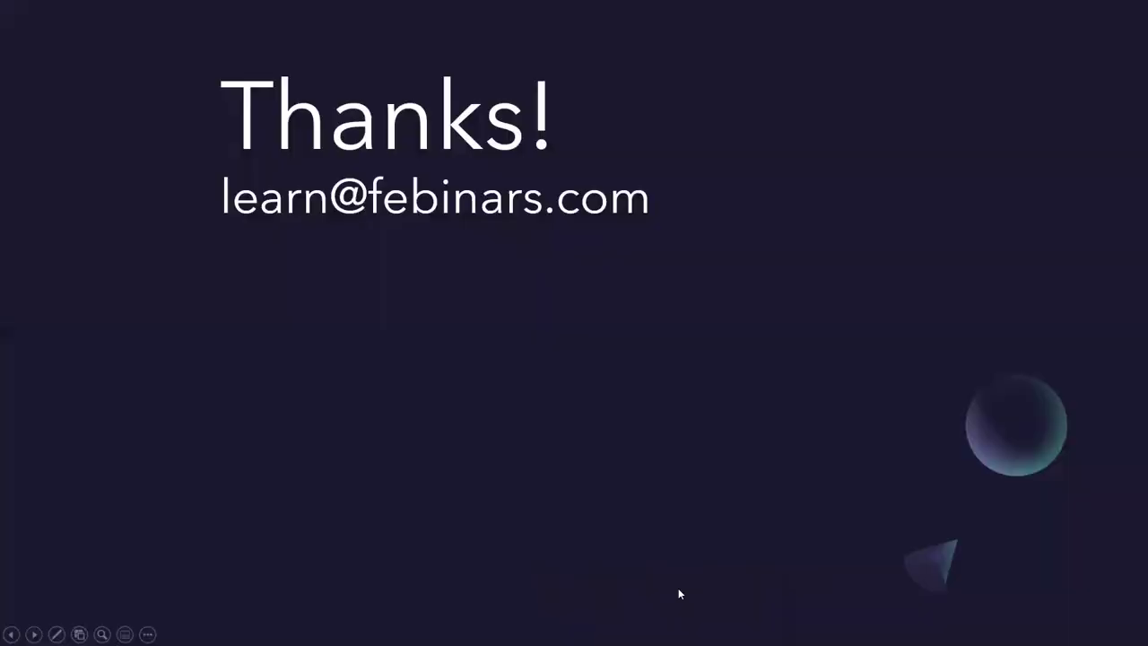